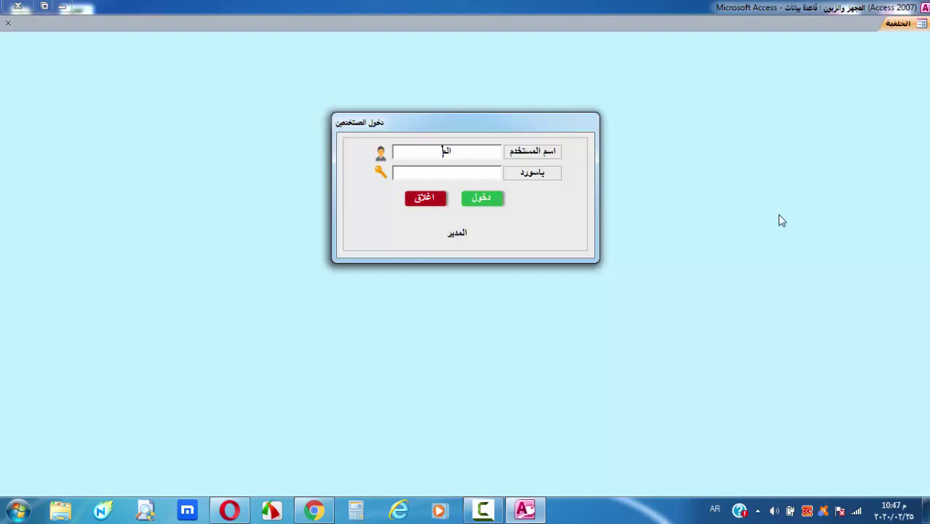
Finish entering المدير as the username and log in to the main menu
text(ير)
key(Return)
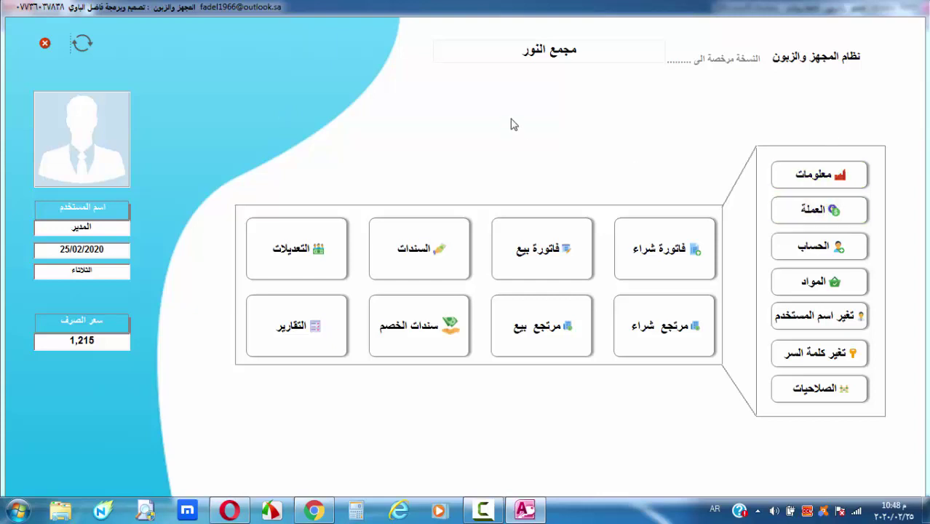
click(808, 174)
drag(533, 125, 566, 61)
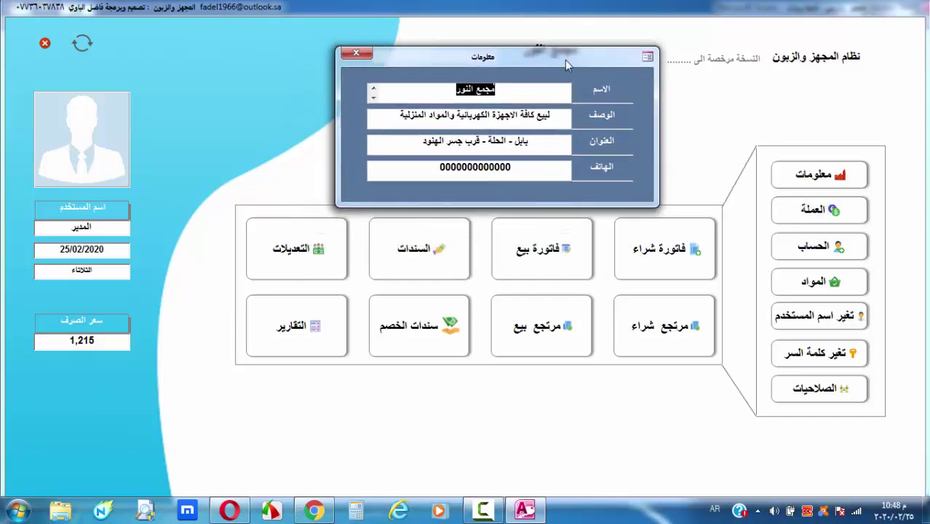
click(531, 89)
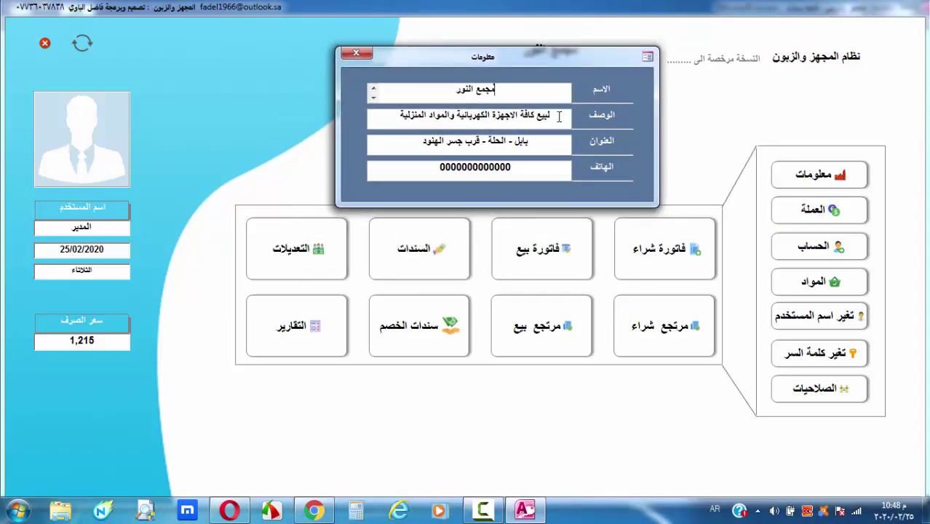
drag(558, 117, 388, 102)
click(544, 145)
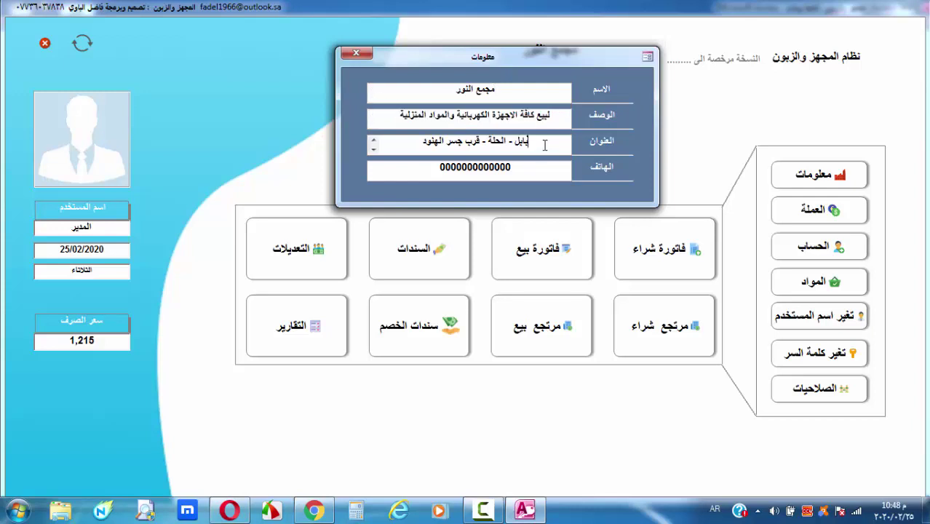
drag(559, 119, 398, 118)
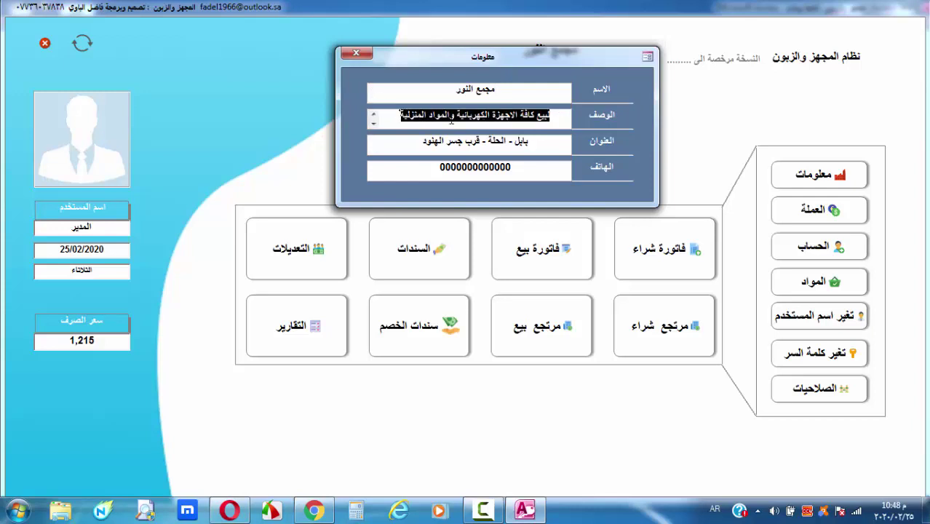
click(357, 54)
click(777, 210)
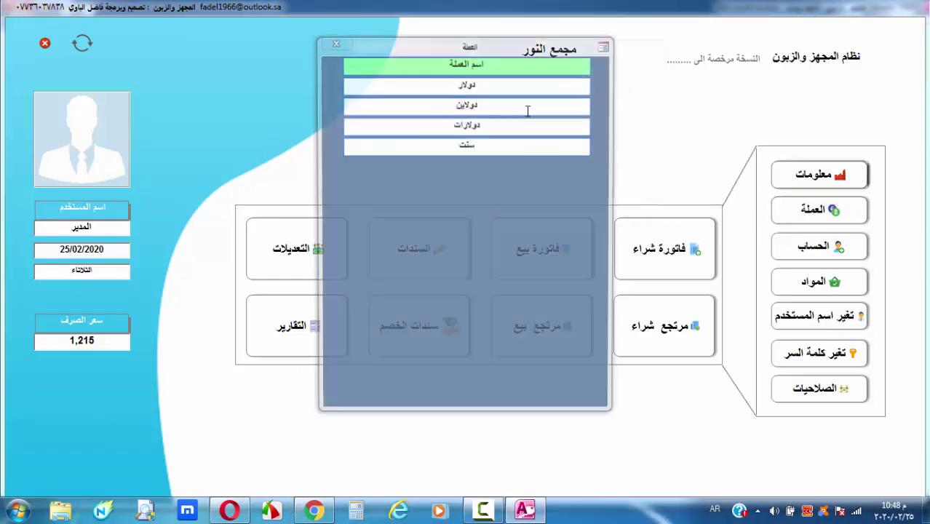
drag(420, 50, 238, 42)
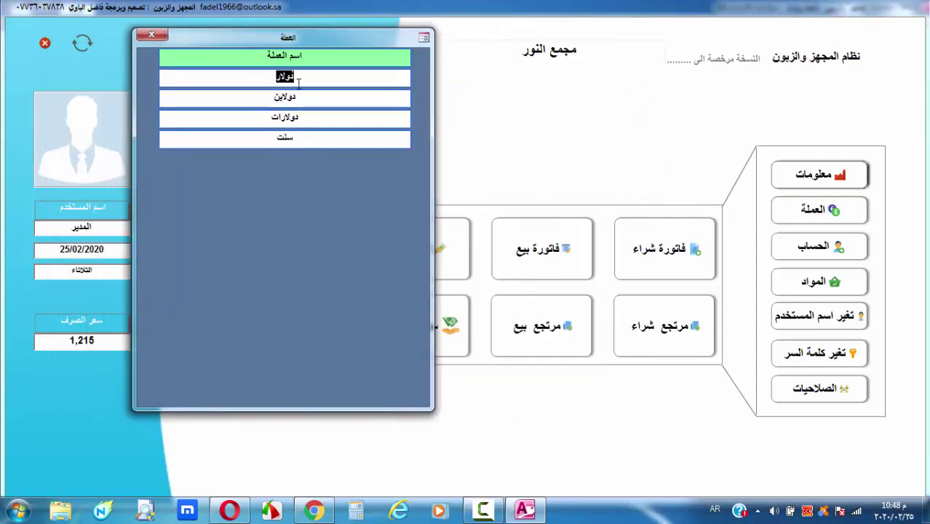
click(334, 96)
double_click(335, 102)
click(331, 120)
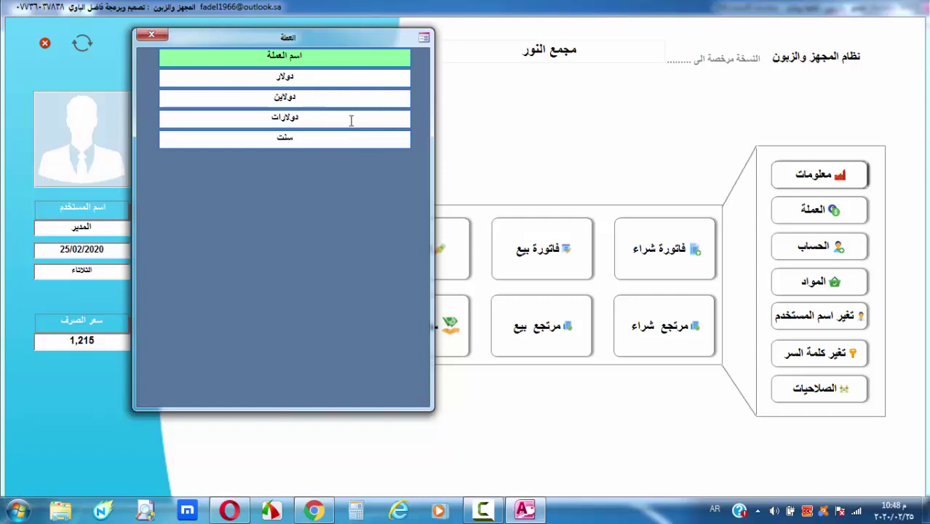
drag(350, 121, 268, 115)
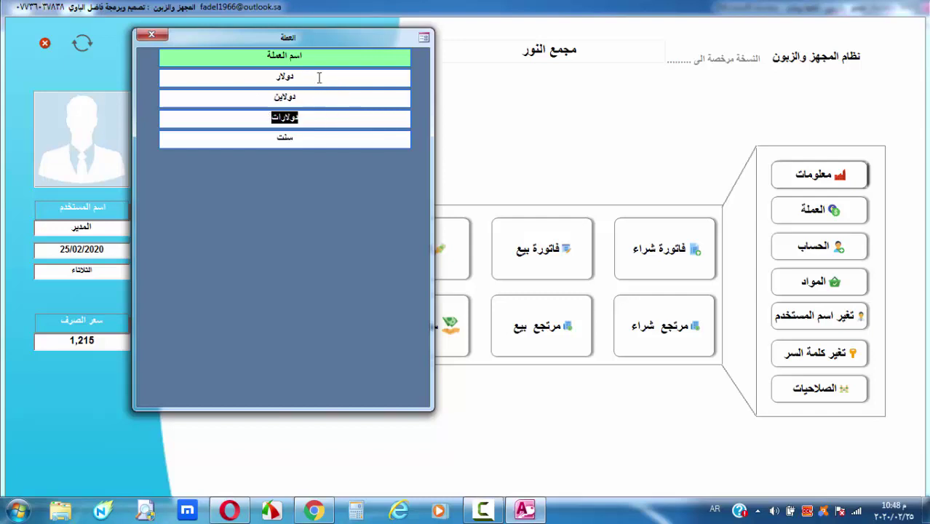
double_click(288, 76)
double_click(299, 95)
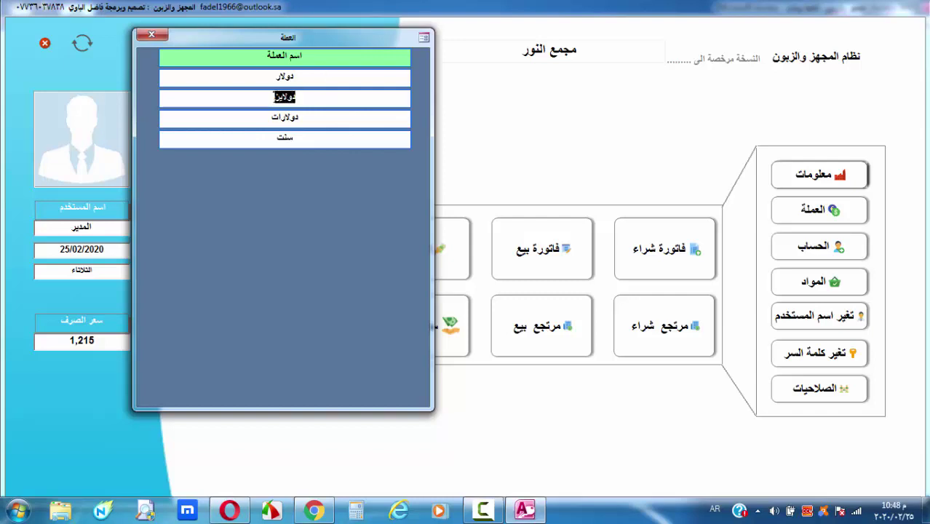
click(312, 77)
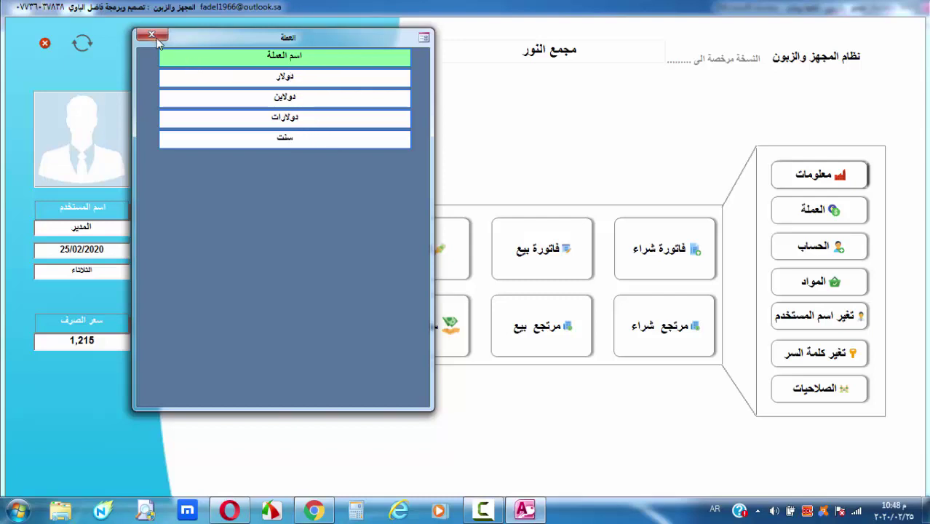
click(152, 35)
click(820, 248)
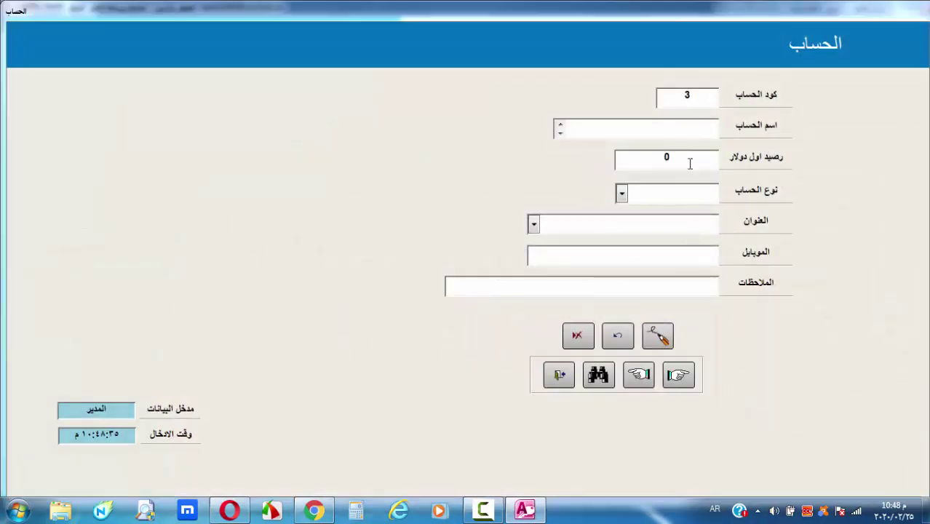
click(679, 375)
click(678, 375)
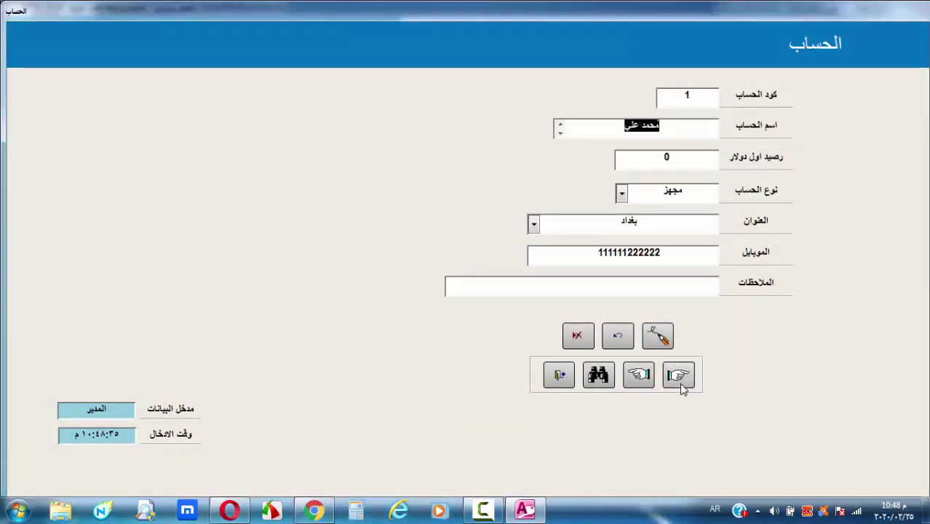
key(ctrl+shift+Left)
click(622, 193)
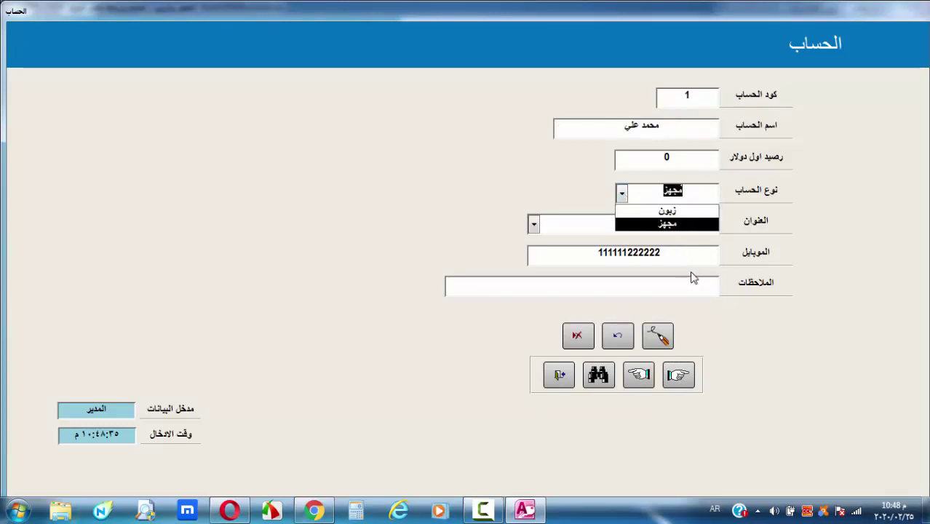
click(693, 222)
click(534, 225)
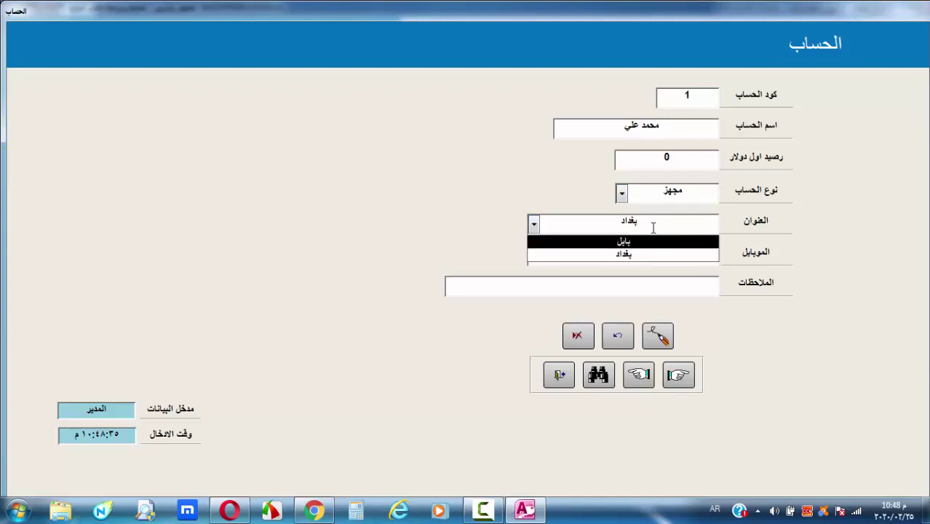
click(505, 208)
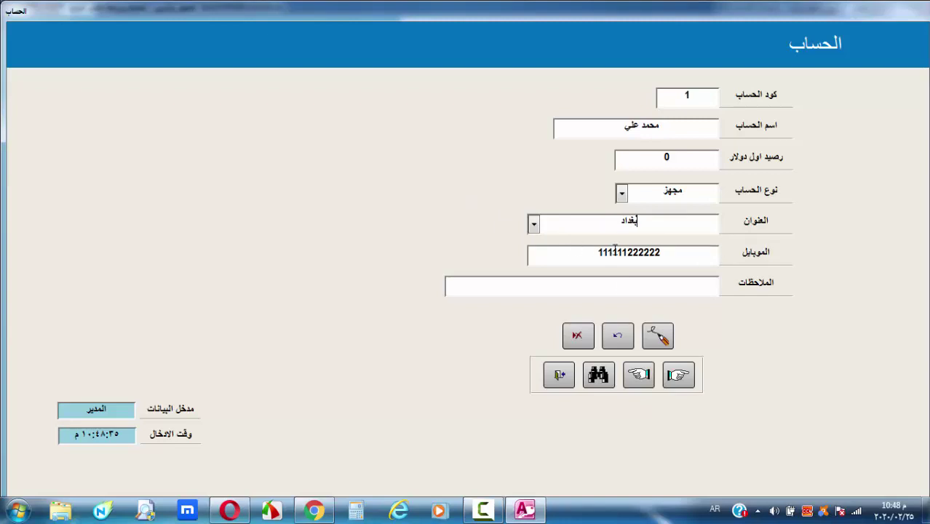
click(558, 375)
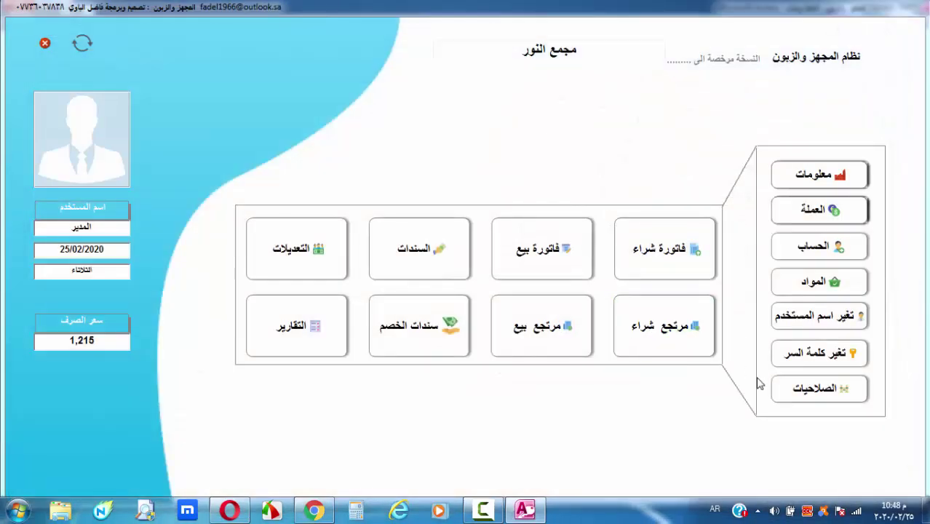
click(832, 289)
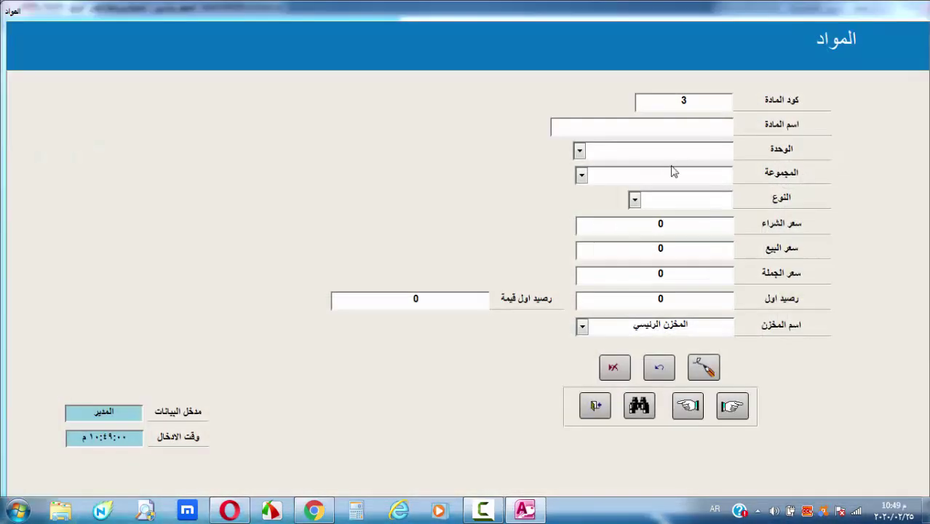
click(734, 408)
click(733, 408)
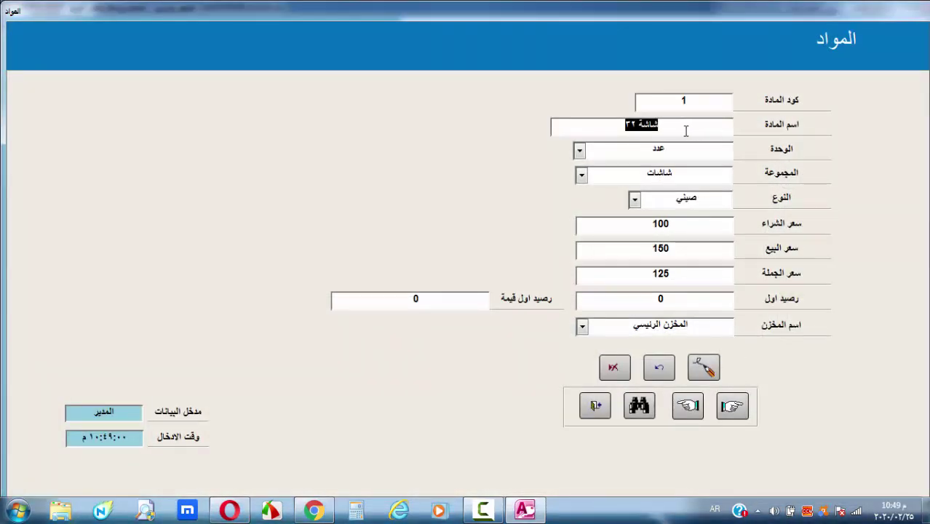
click(686, 132)
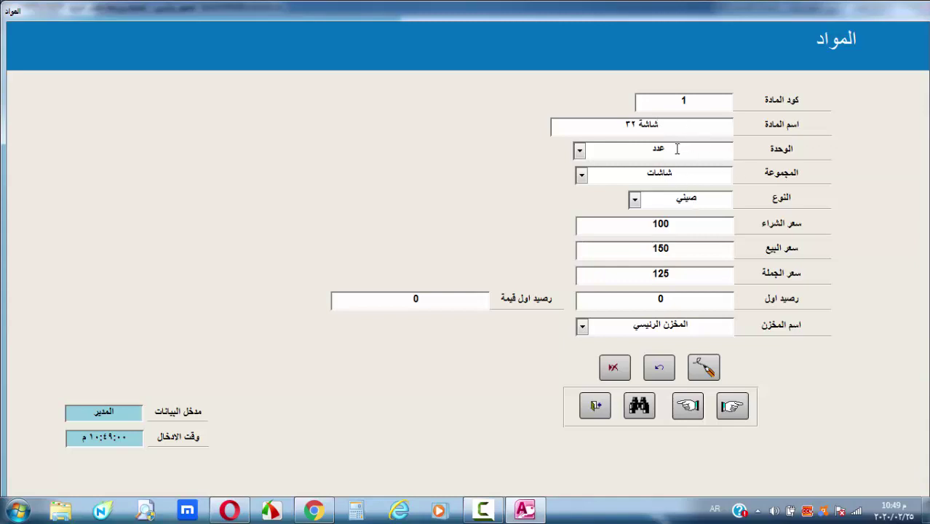
click(581, 150)
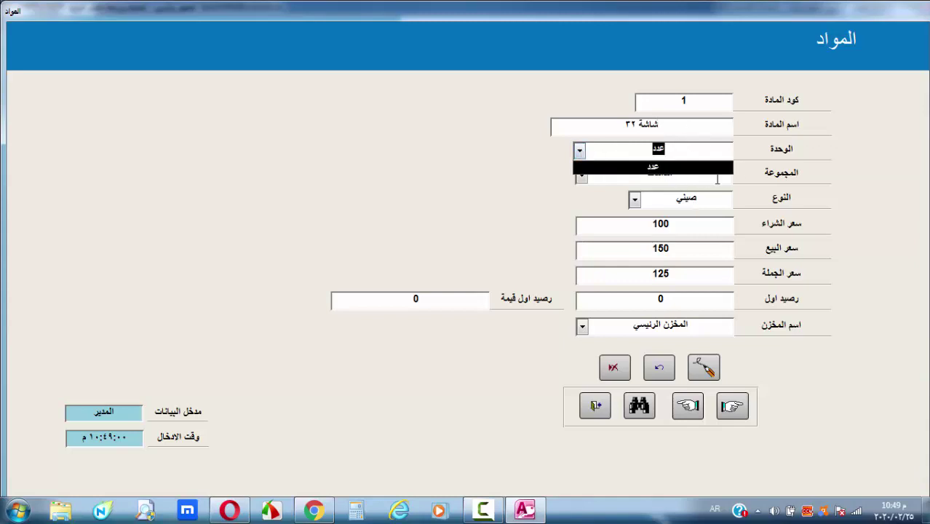
click(717, 175)
double_click(667, 173)
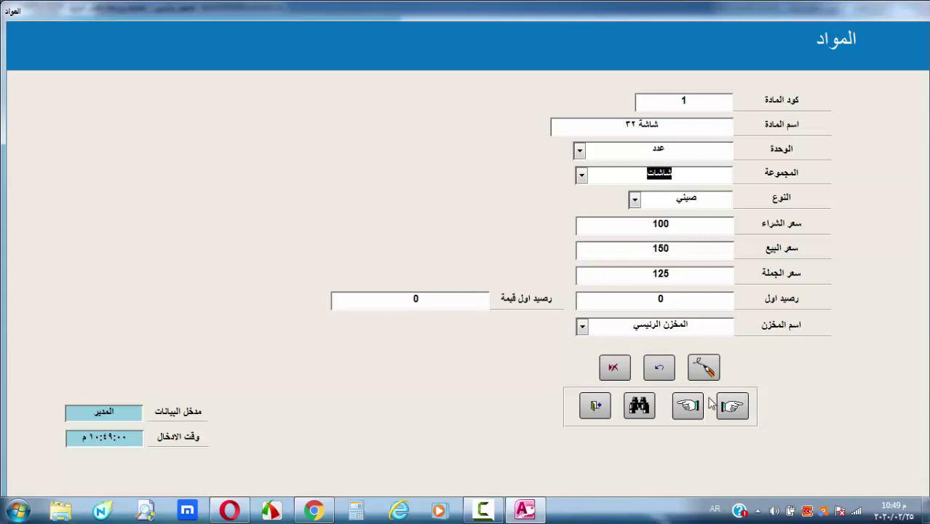
click(709, 304)
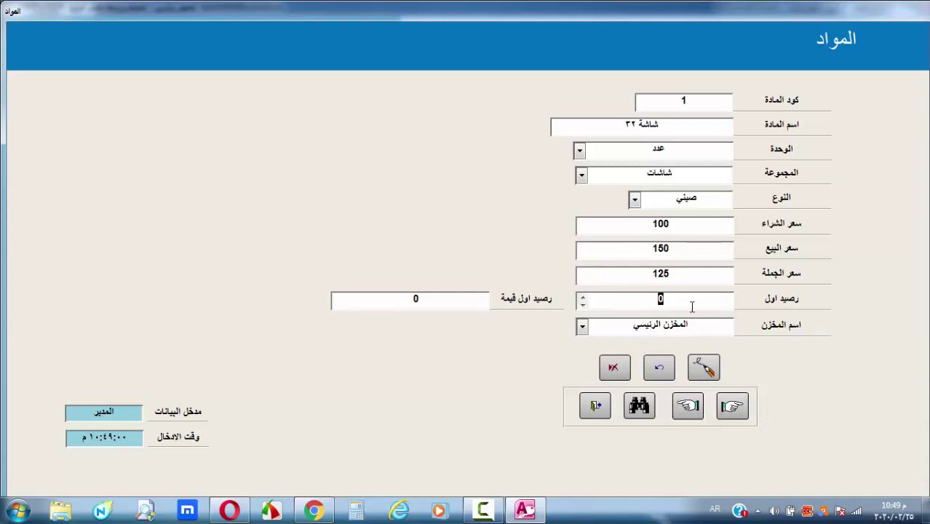
double_click(670, 298)
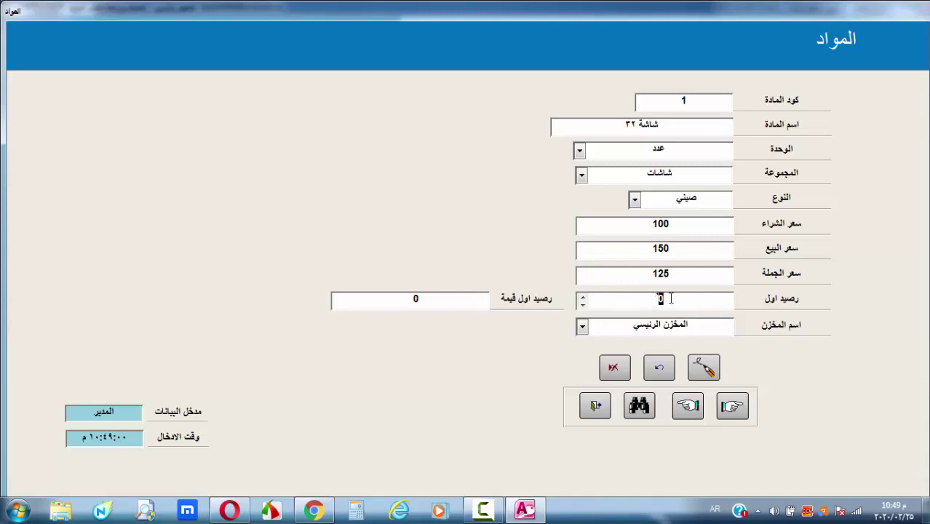
double_click(397, 299)
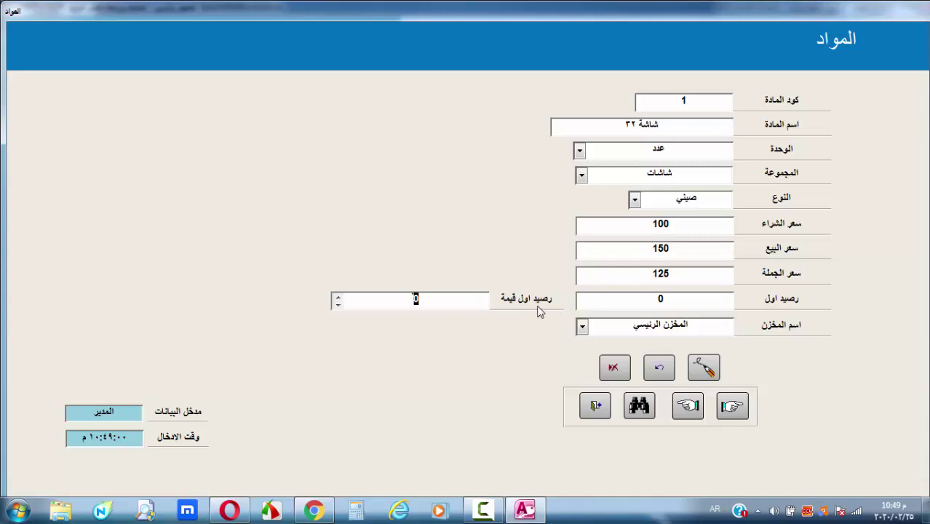
click(451, 298)
double_click(416, 298)
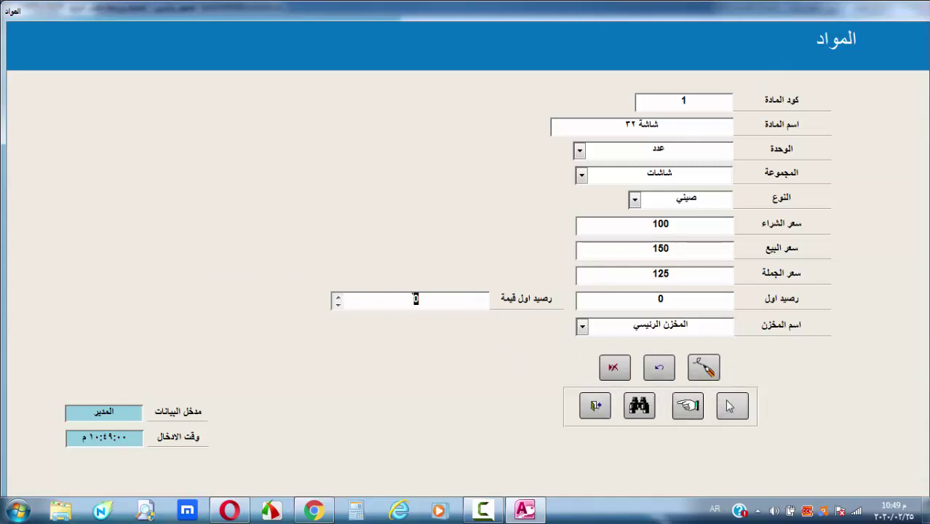
click(733, 406)
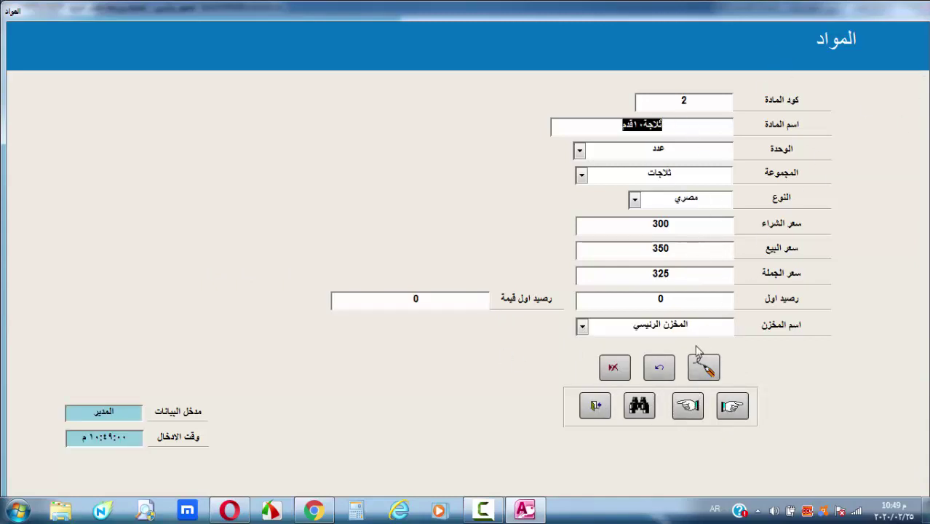
click(605, 404)
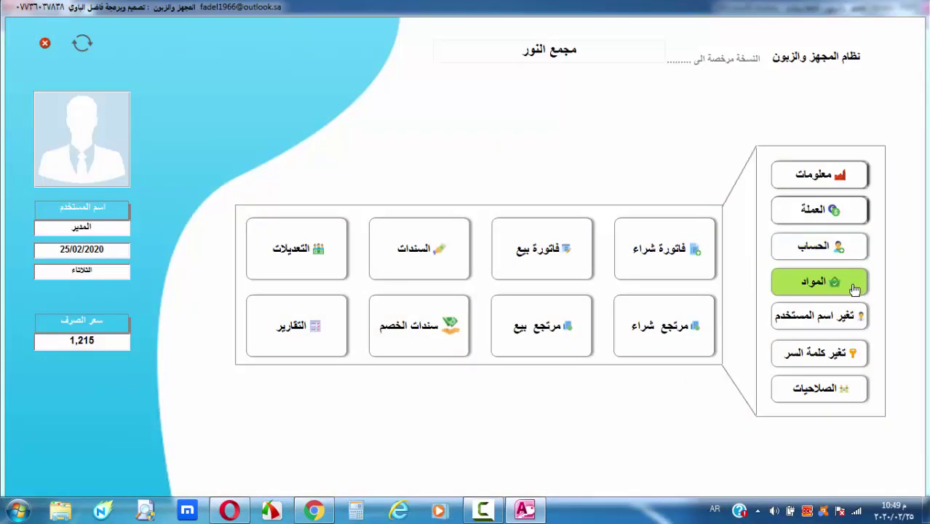
Look at the username change and password change windows, closing each without changes
click(807, 323)
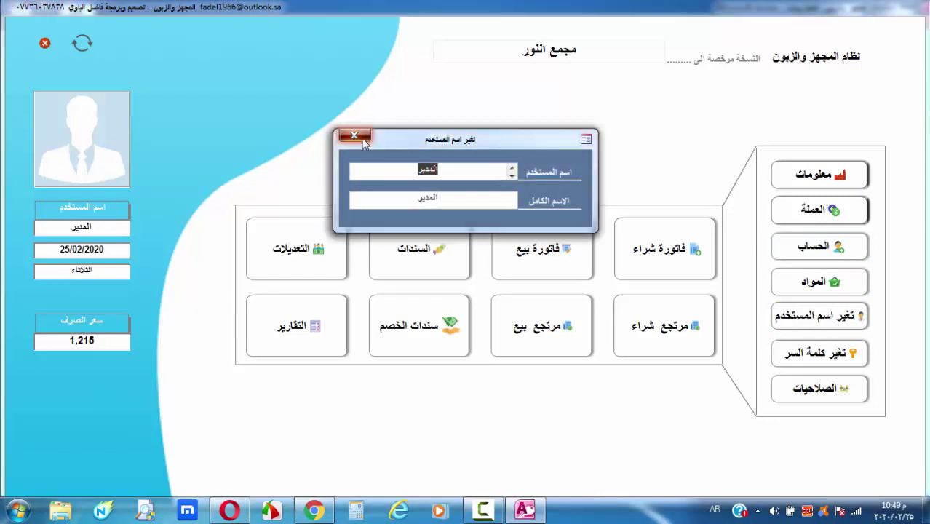
click(364, 142)
click(819, 353)
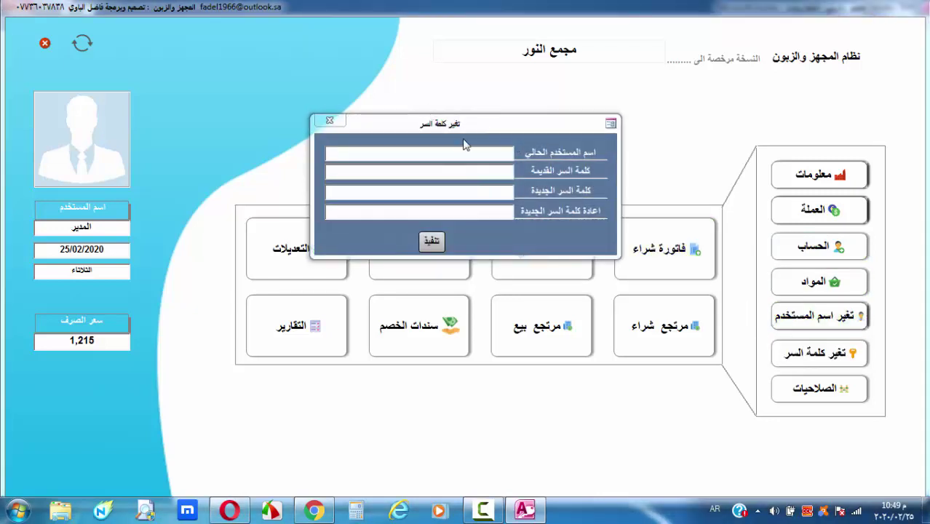
click(329, 120)
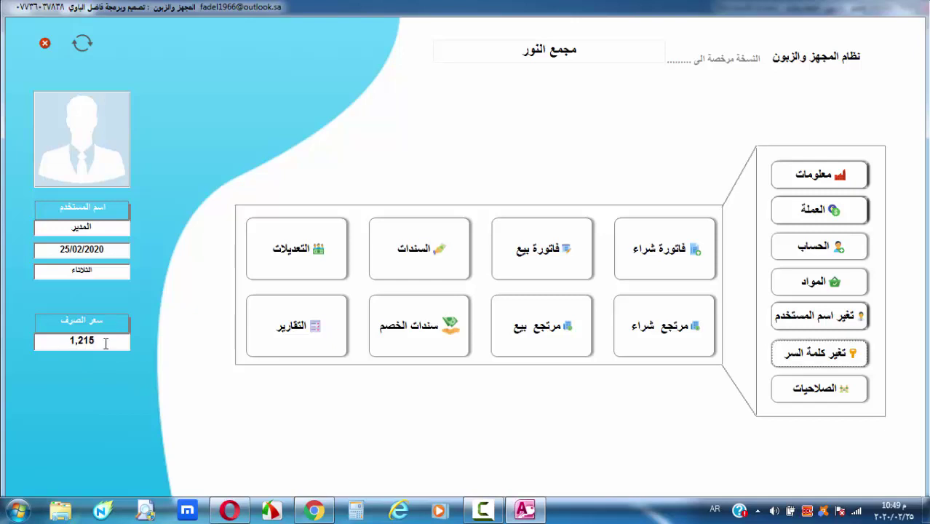
Check that the exchange rate dialog shows الدولار at 1,215, then close it
click(107, 343)
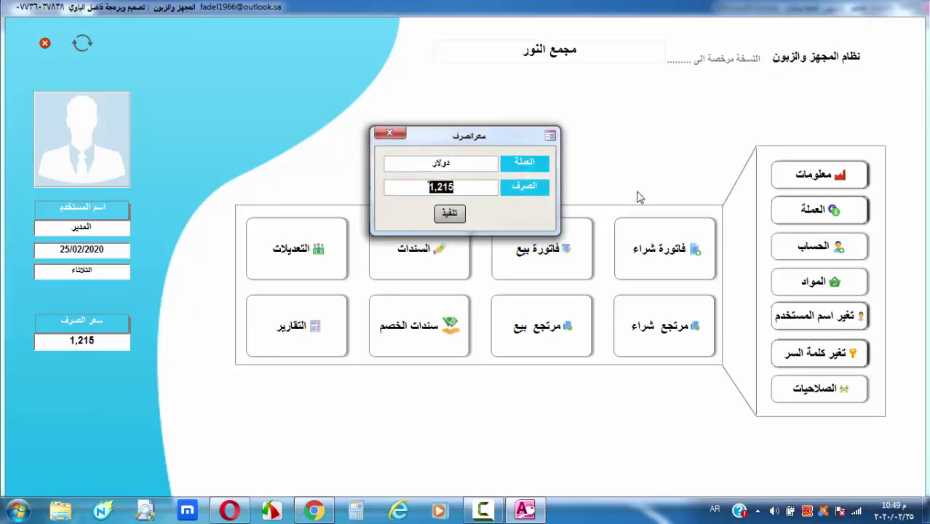
drag(508, 135, 541, 105)
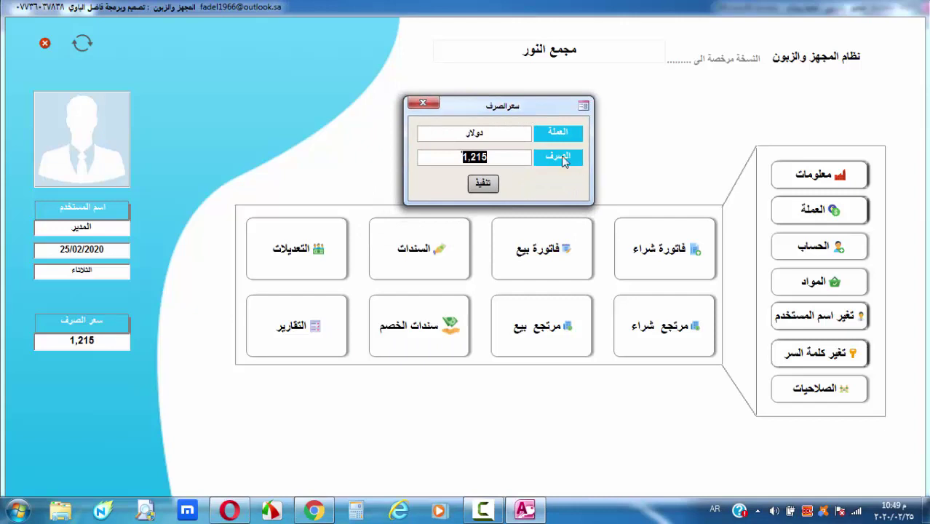
click(507, 154)
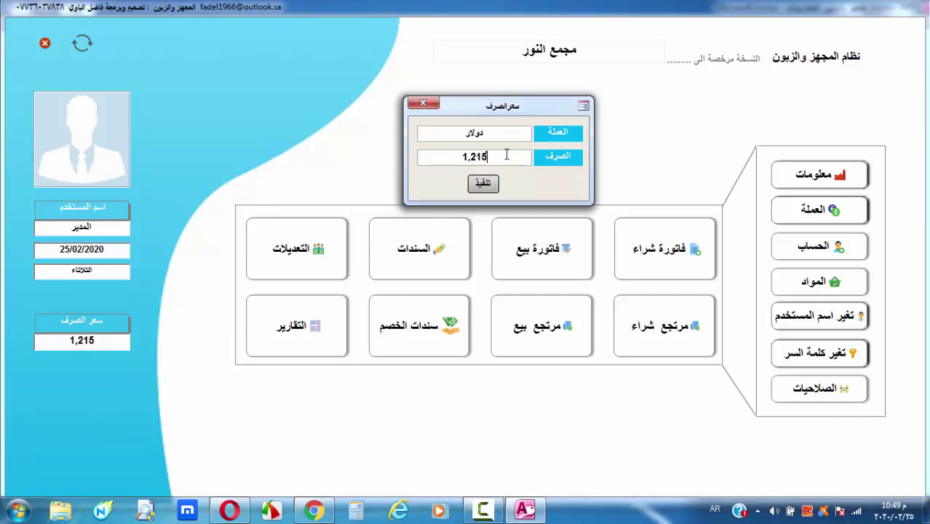
click(423, 104)
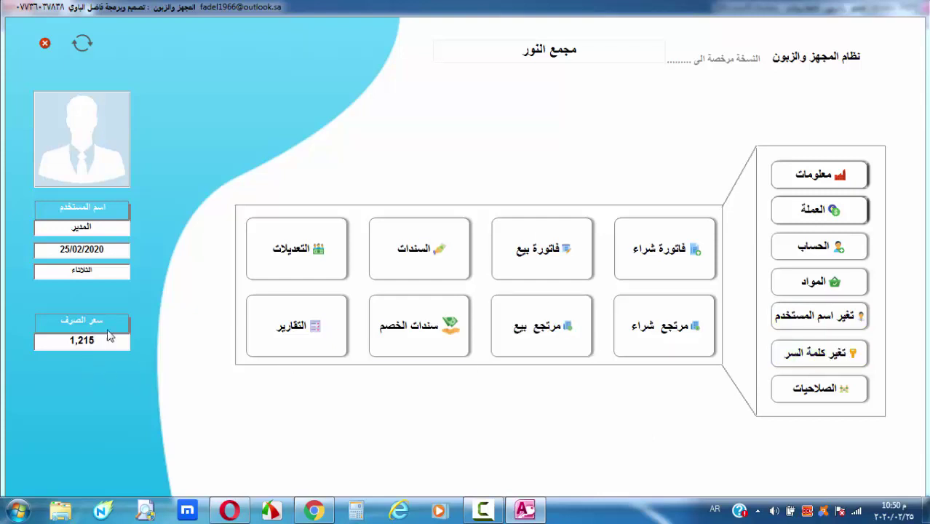
Check the 1,215 rate on the main menu, then review and close the administrator's permissions
drag(104, 342, 65, 343)
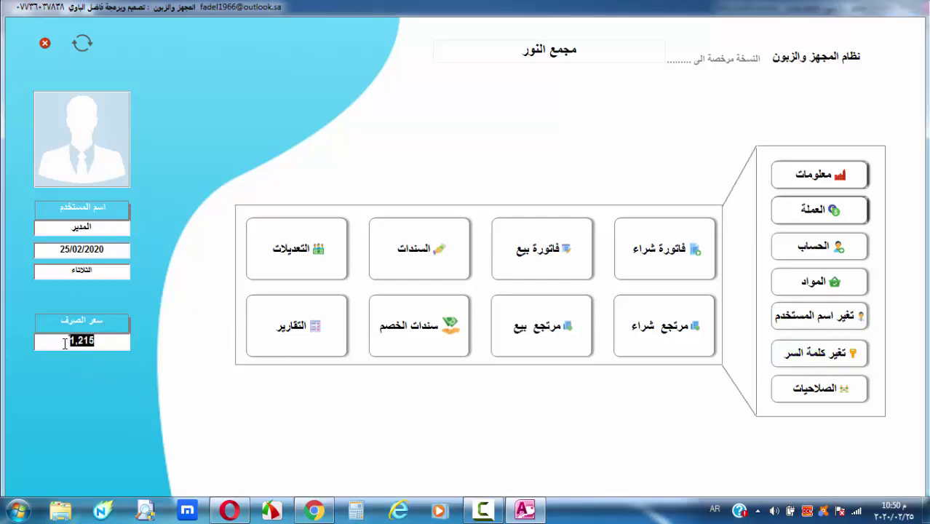
click(106, 342)
click(824, 395)
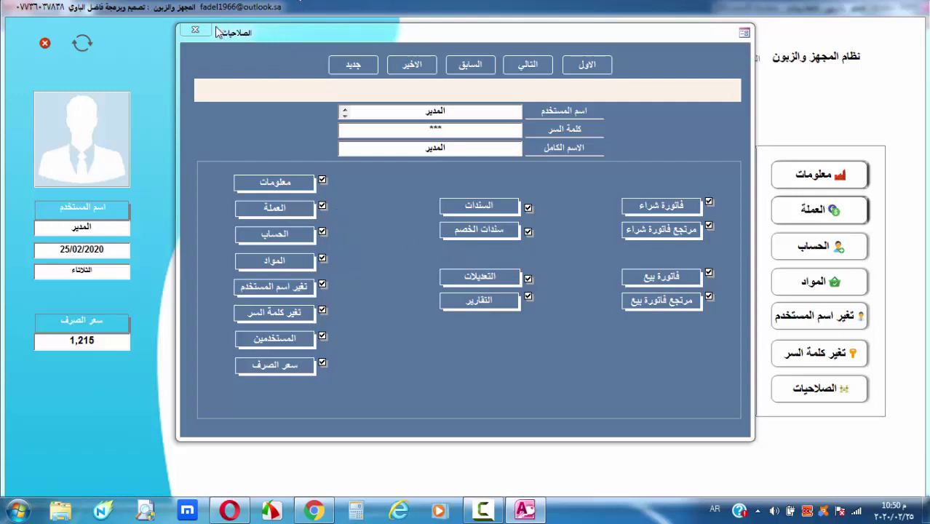
click(195, 31)
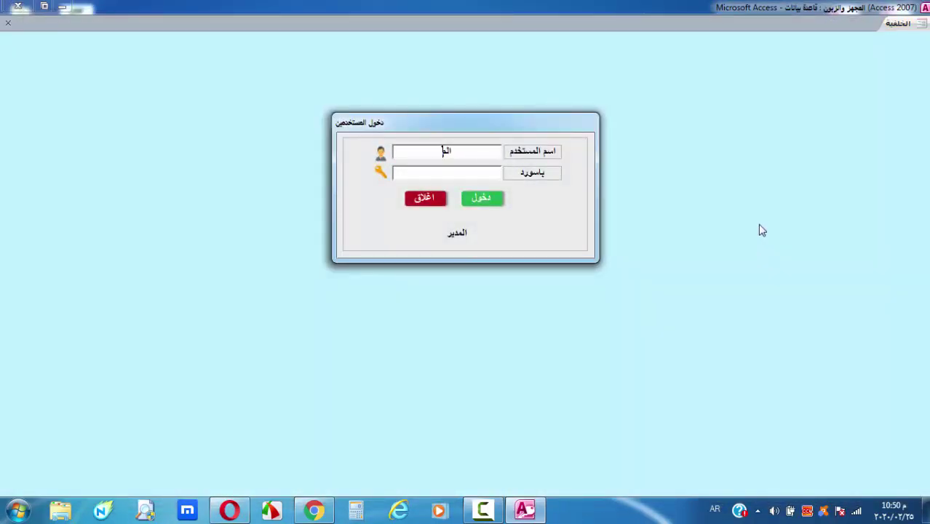
Log in again as المدير with the account password and start a new purchase invoice
text(المدير123)
click(489, 201)
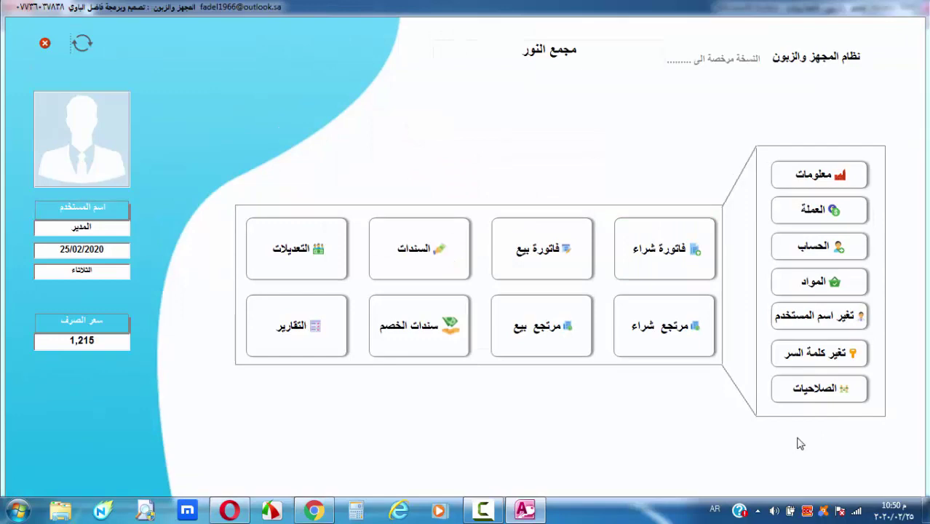
click(648, 278)
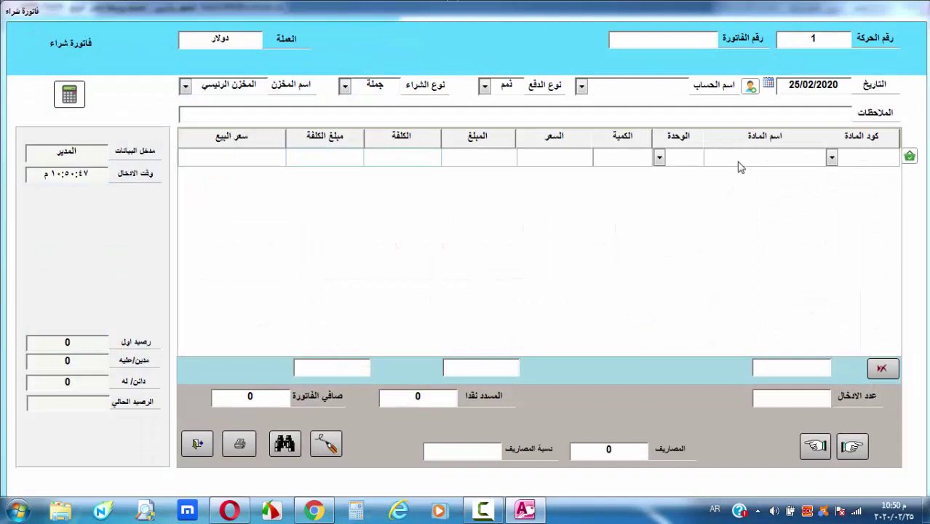
click(752, 86)
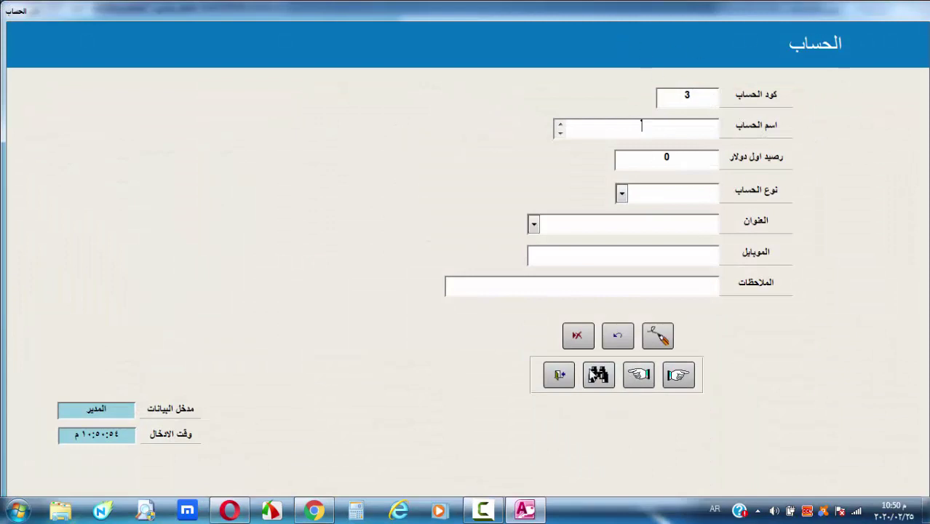
click(571, 371)
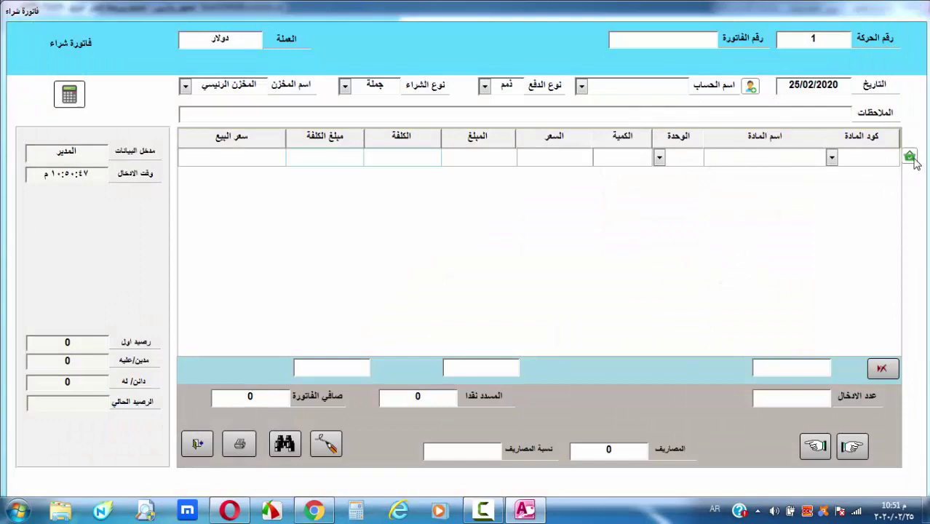
click(910, 156)
click(589, 405)
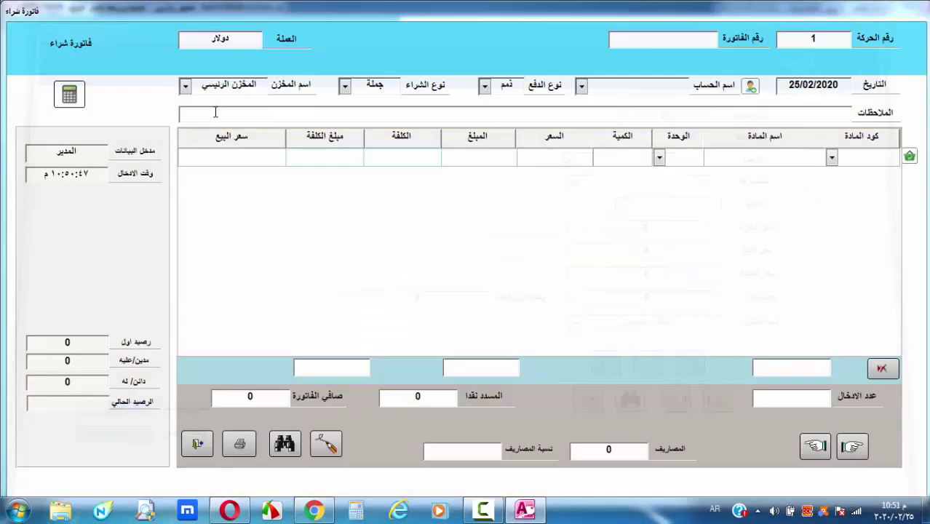
click(69, 99)
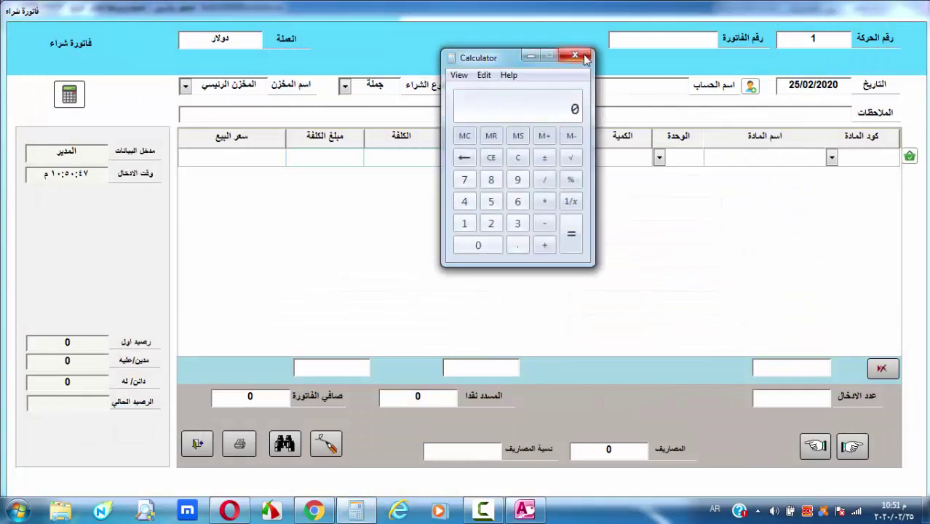
click(576, 56)
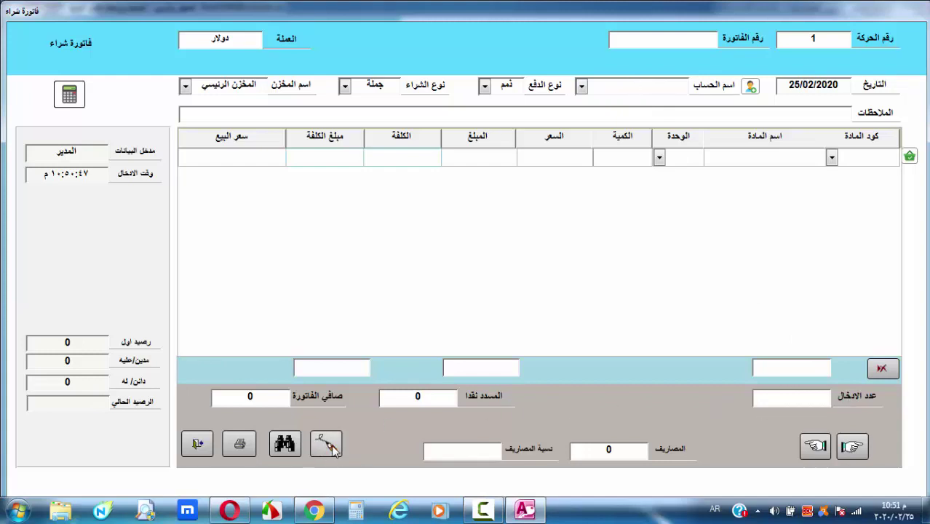
click(286, 447)
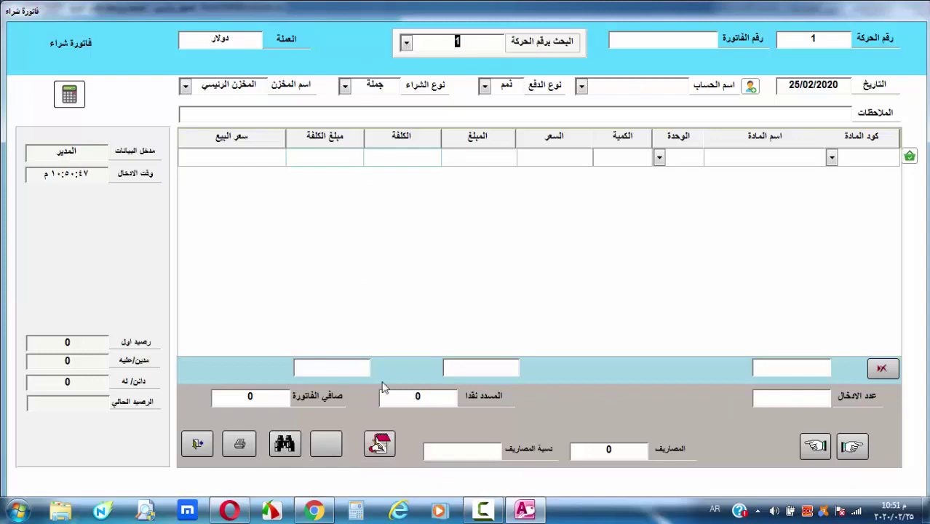
click(285, 445)
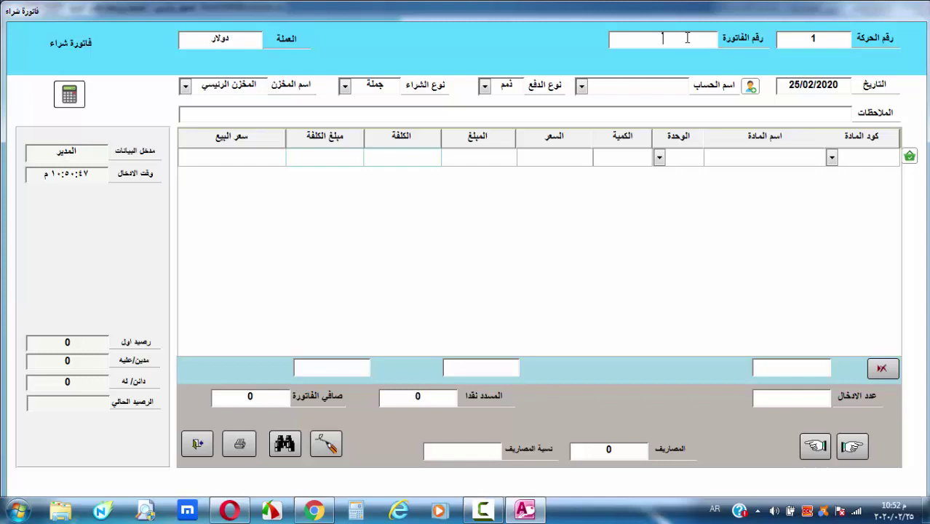
Choose the supplier account and add 100 of شاشة ٣٢ as the first line
click(582, 85)
click(646, 104)
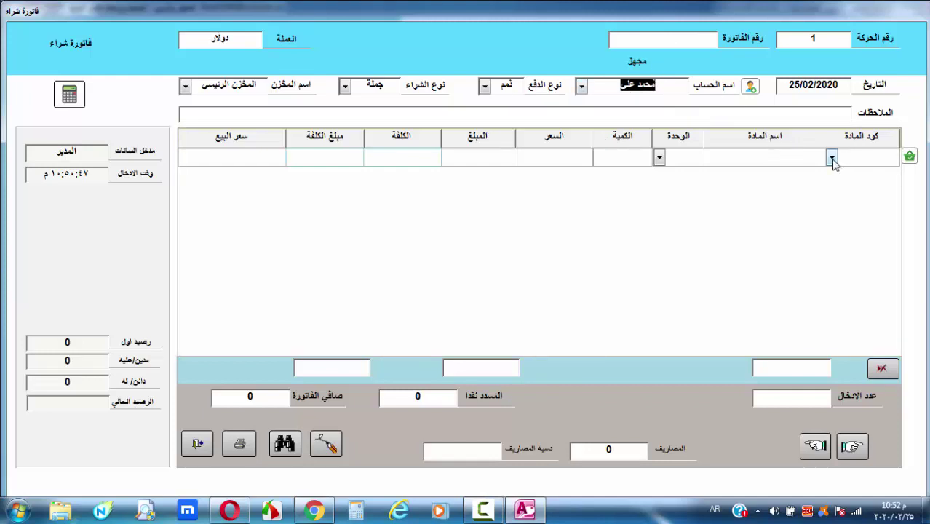
click(832, 158)
click(773, 172)
click(625, 154)
text(1)
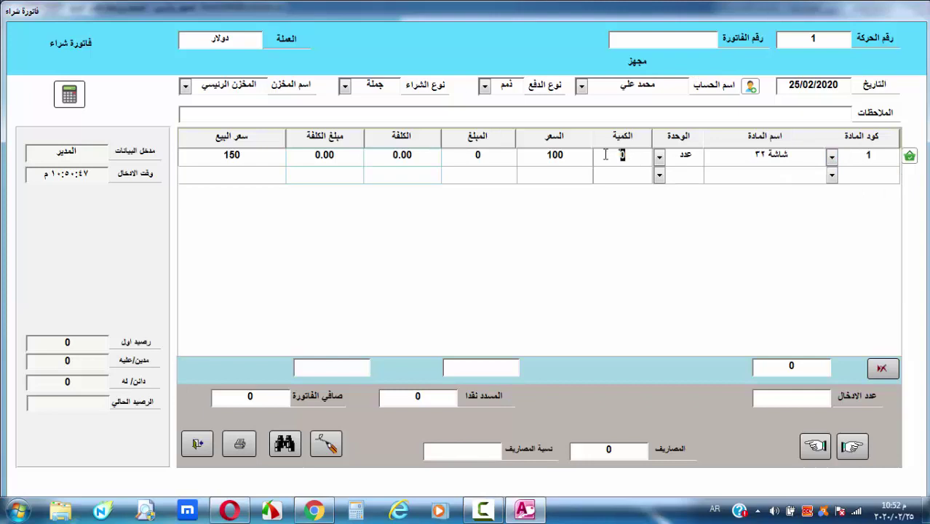
text(00)
key(Return)
Add 100 of ثلاجة ١٠ قدم as the second line, bringing the net to 40,000
click(833, 175)
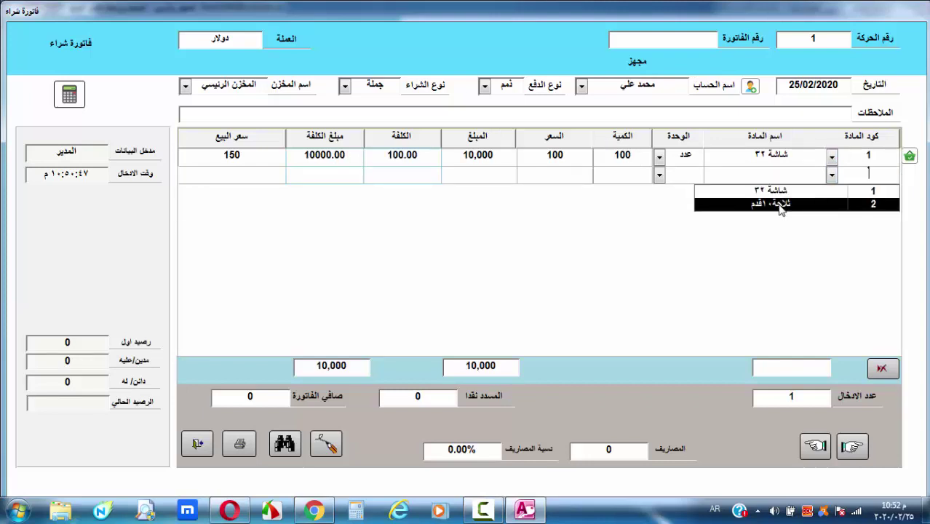
click(775, 204)
click(637, 175)
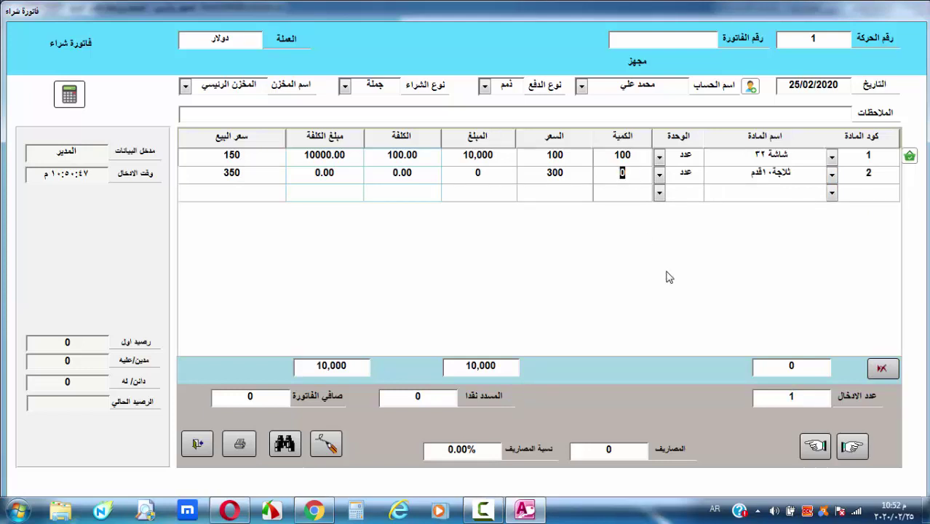
text(100)
click(863, 193)
click(445, 400)
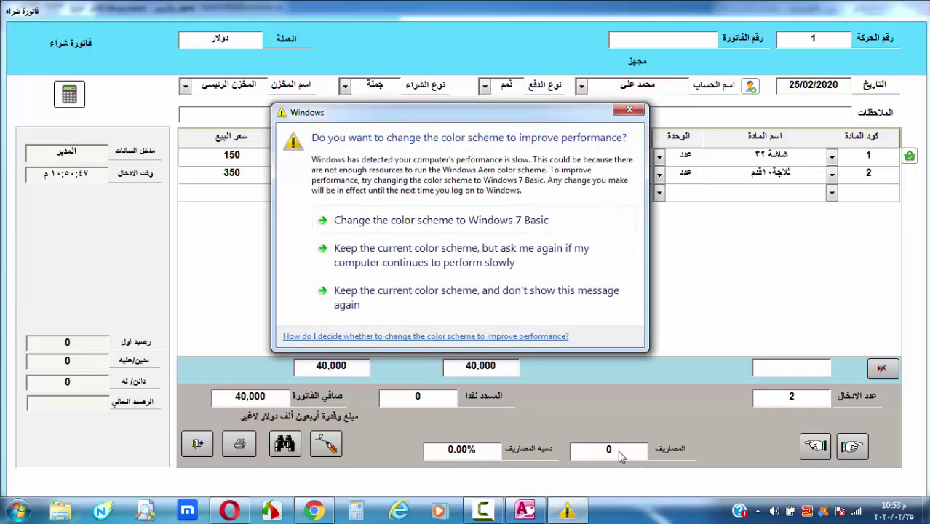
click(631, 111)
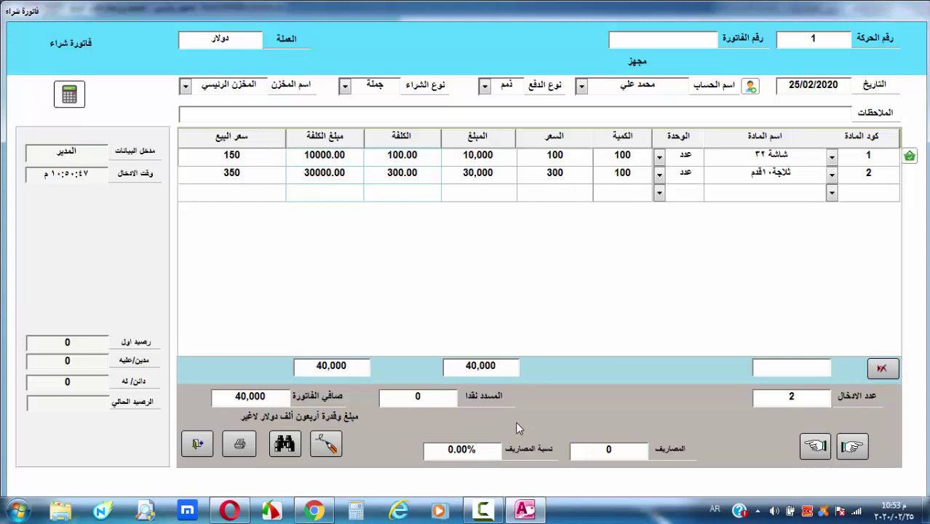
Save and close the purchase invoice, then create a مصاريف استيراد voucher
click(332, 448)
click(212, 447)
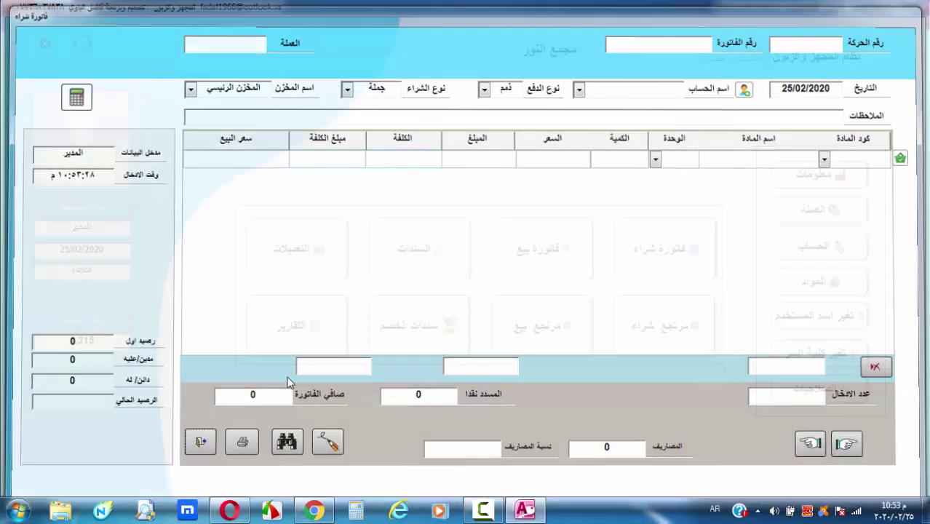
click(431, 258)
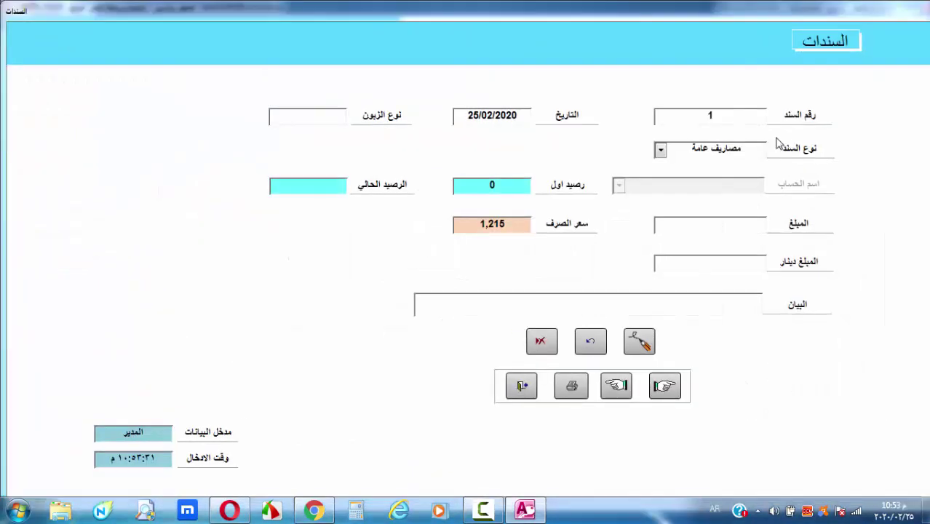
click(661, 151)
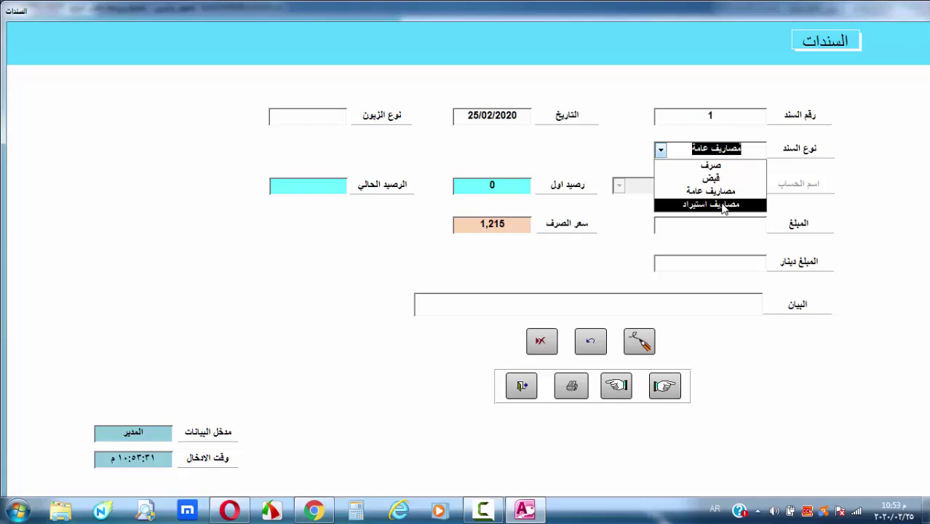
click(724, 206)
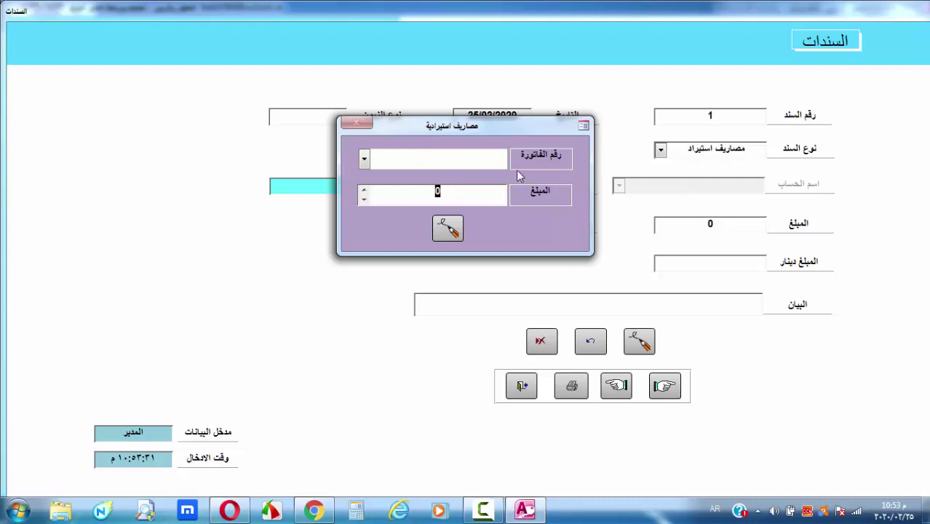
Charge 5,000 import expenses to invoice 1, save the voucher and close the form
click(364, 159)
click(459, 178)
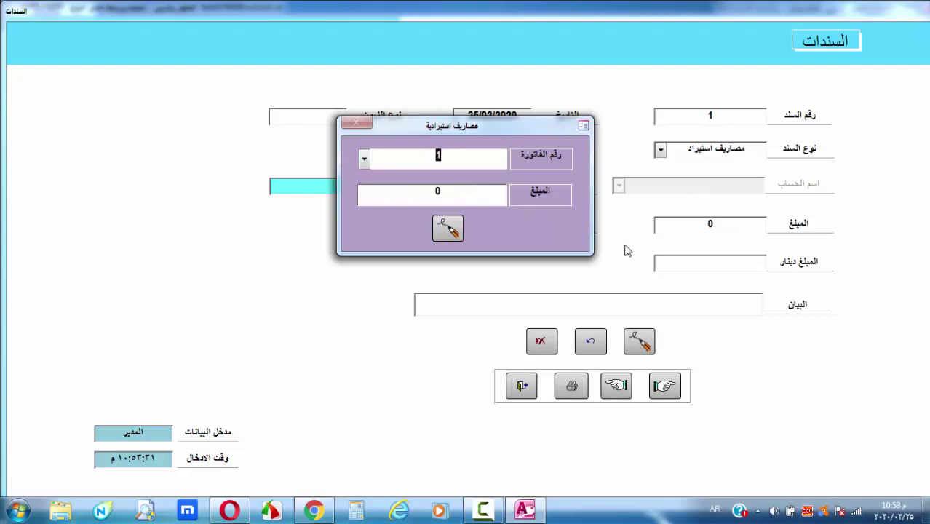
key(Tab)
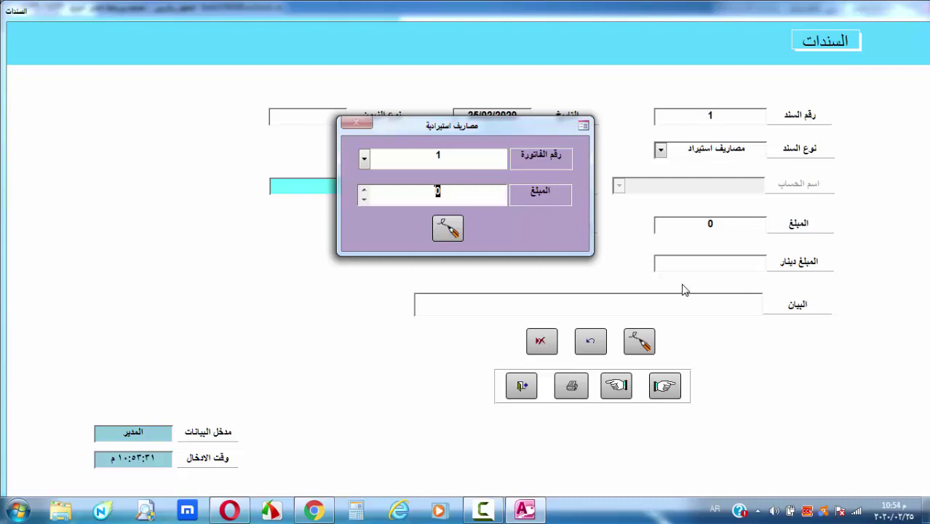
text(5000)
click(449, 229)
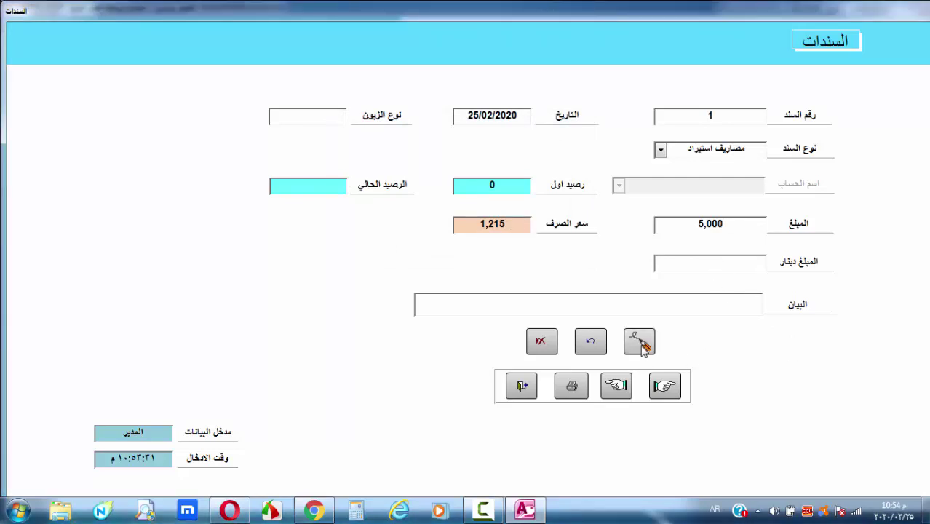
click(643, 343)
click(518, 388)
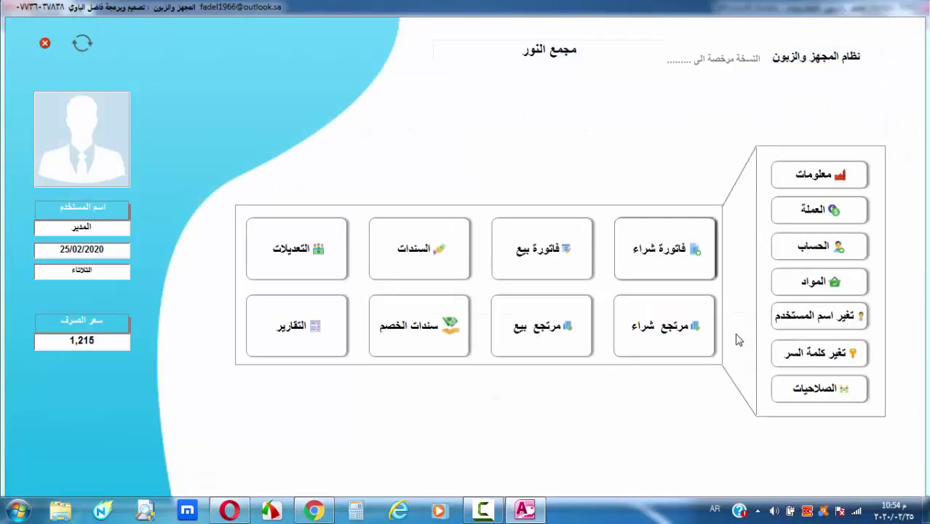
Reload purchase invoice 1 and save it so item costs include the expenses
click(674, 269)
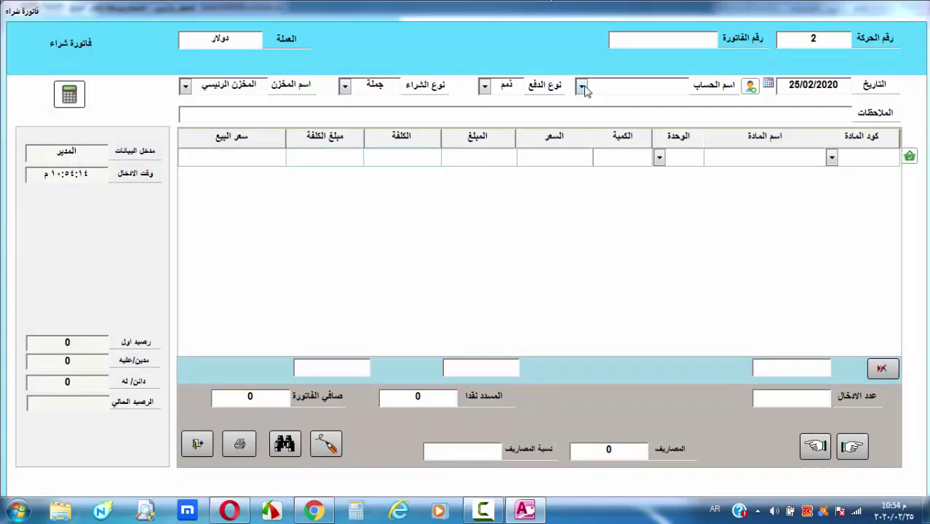
click(283, 445)
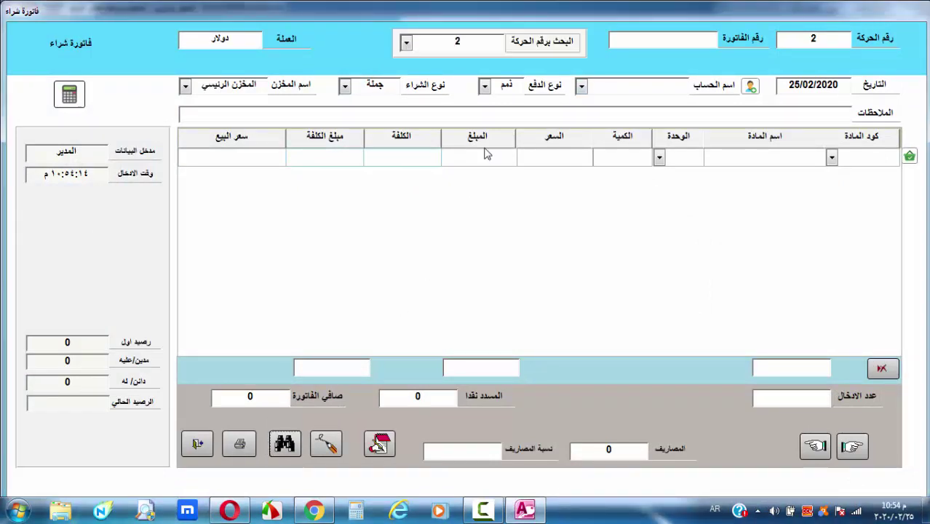
click(405, 42)
click(444, 56)
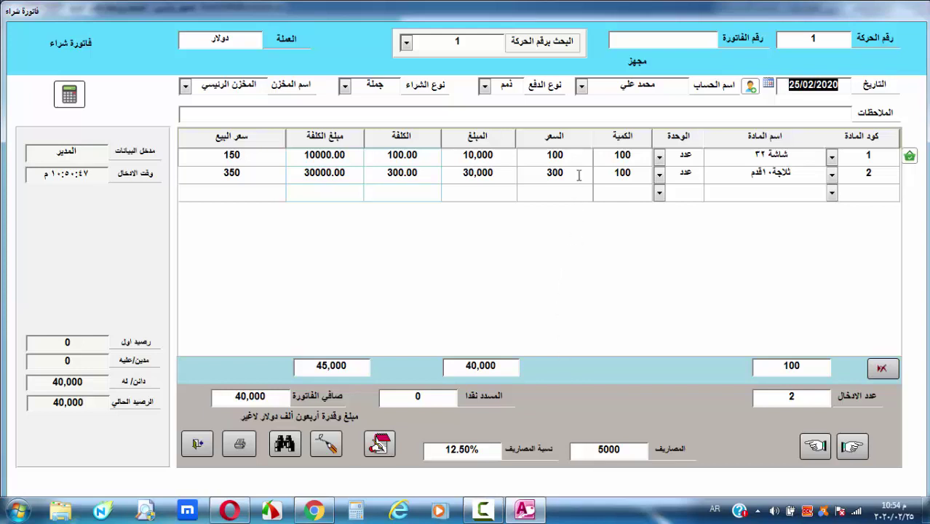
double_click(554, 173)
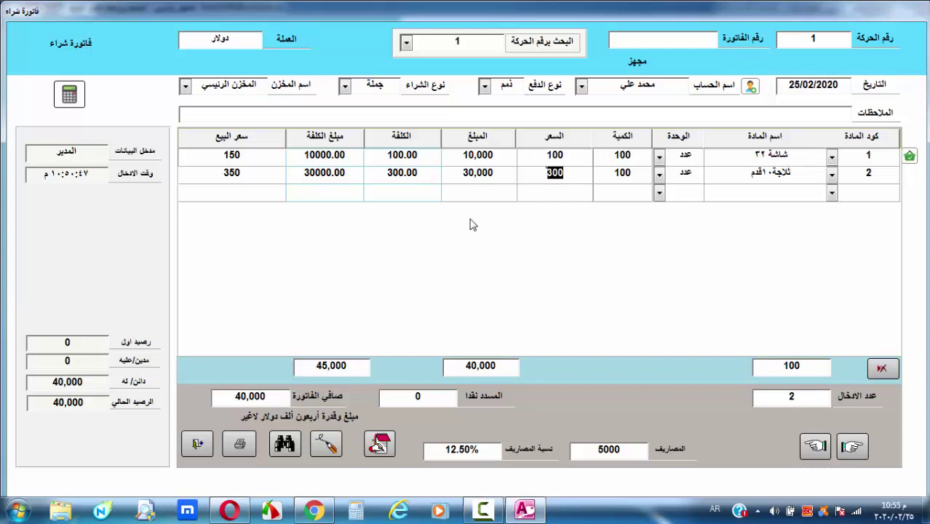
click(575, 176)
click(378, 445)
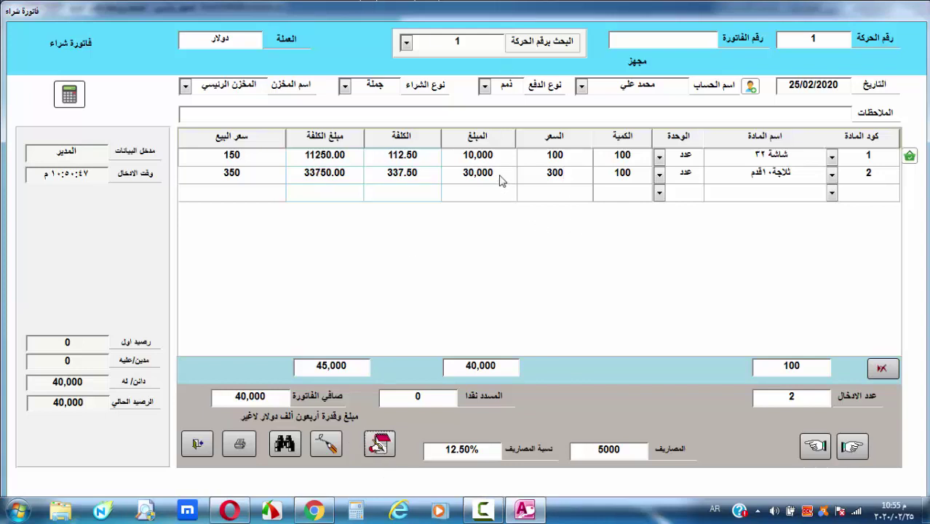
Reopen invoice 1 to confirm 12.50% expenses and unit costs of 112.50 and 337.50
drag(568, 158, 545, 155)
click(563, 174)
double_click(563, 175)
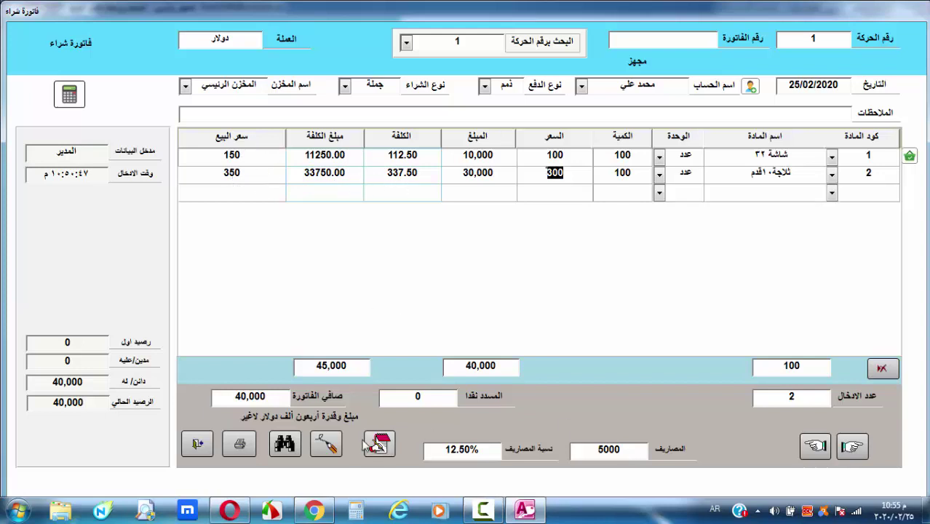
click(326, 443)
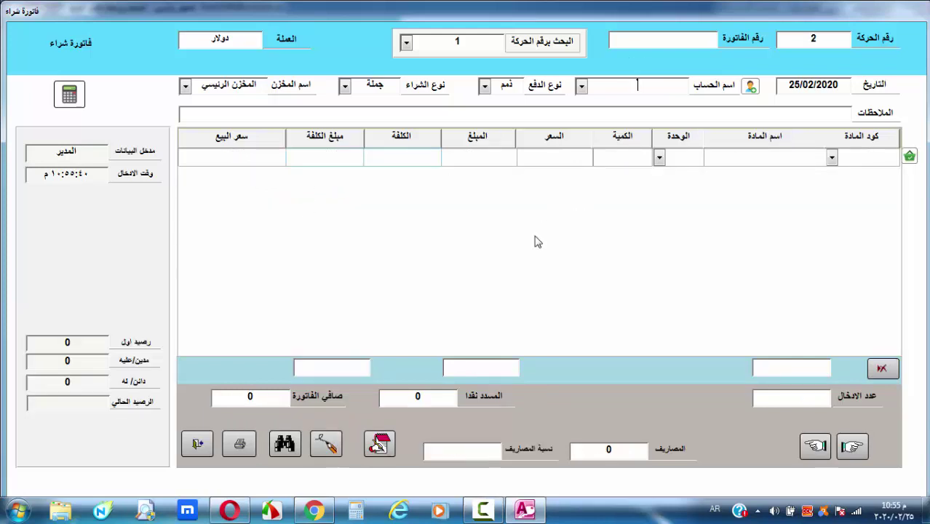
click(286, 445)
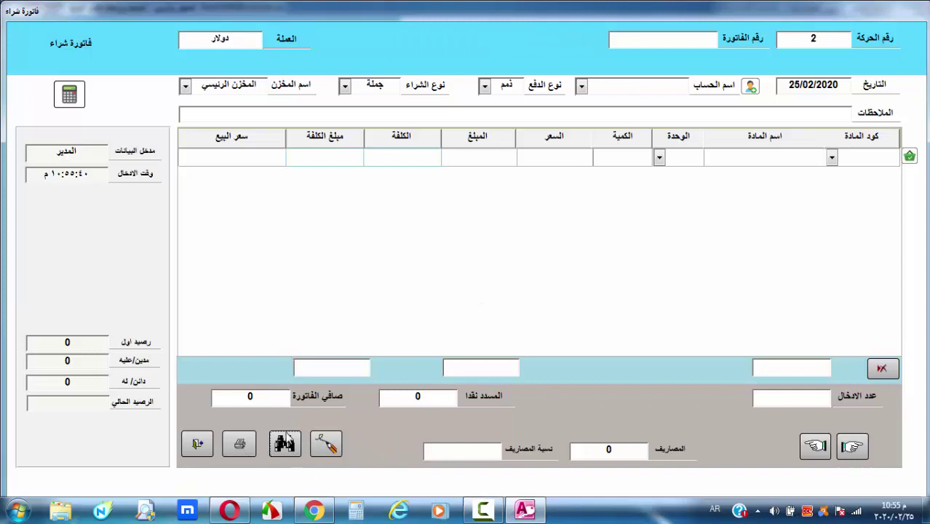
click(286, 443)
click(406, 44)
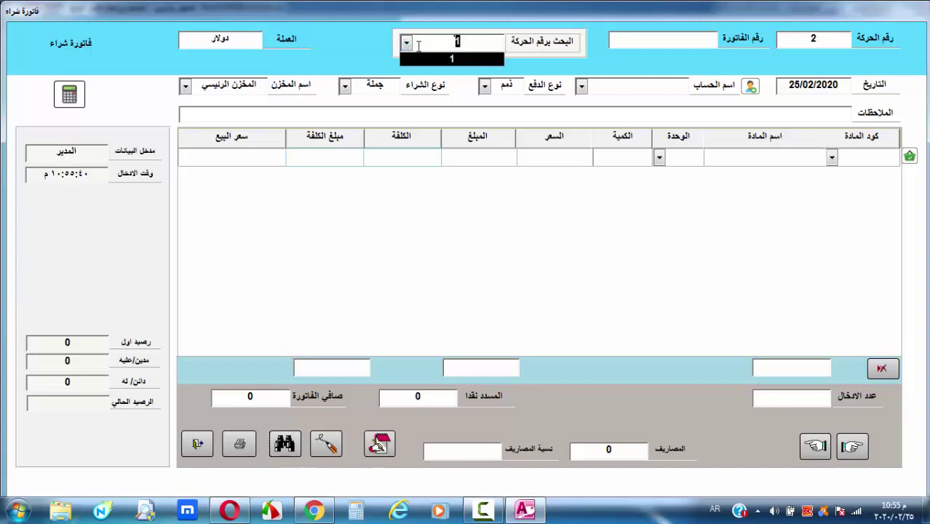
click(451, 60)
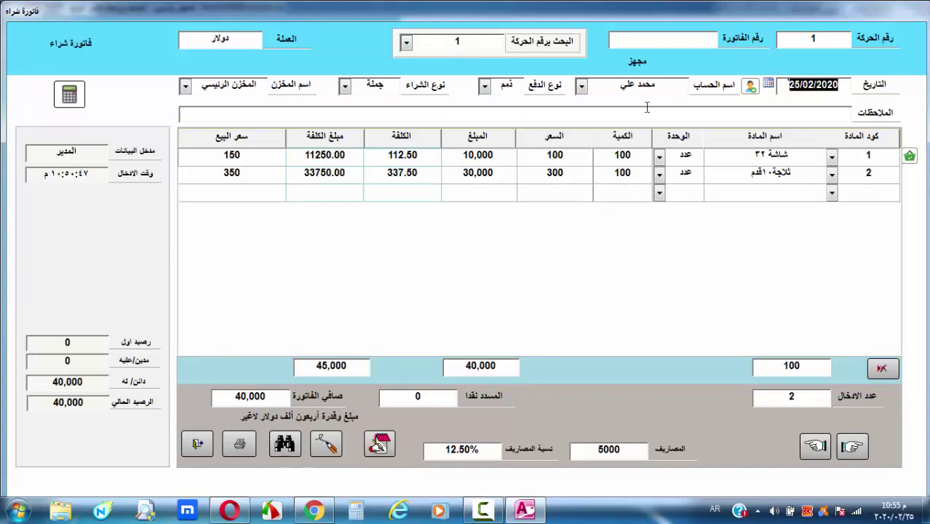
key(Tab)
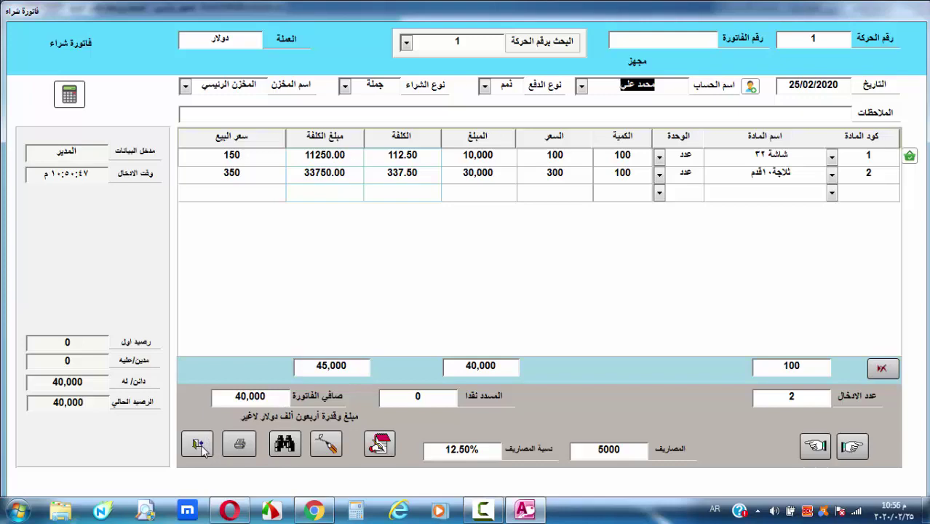
click(198, 446)
Start a sales invoice for the customer account with payment type ذمم
click(585, 238)
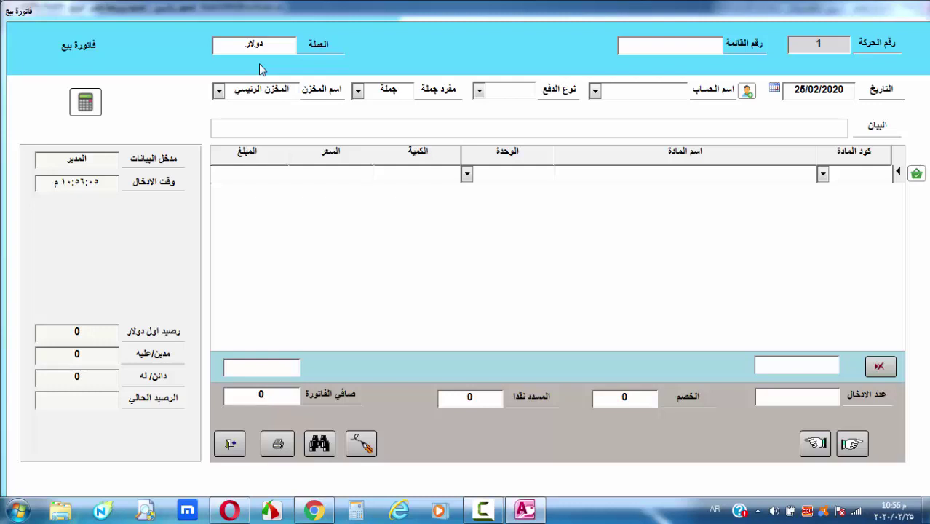
click(595, 91)
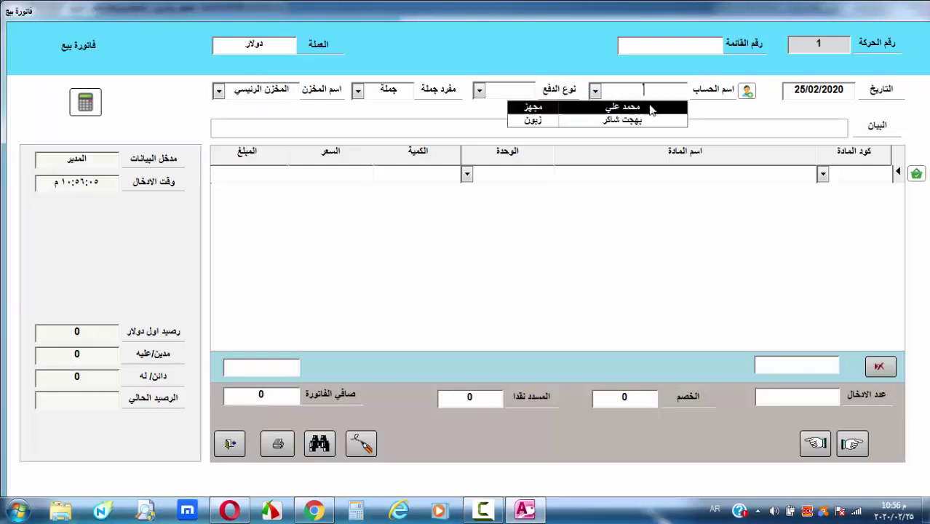
click(648, 121)
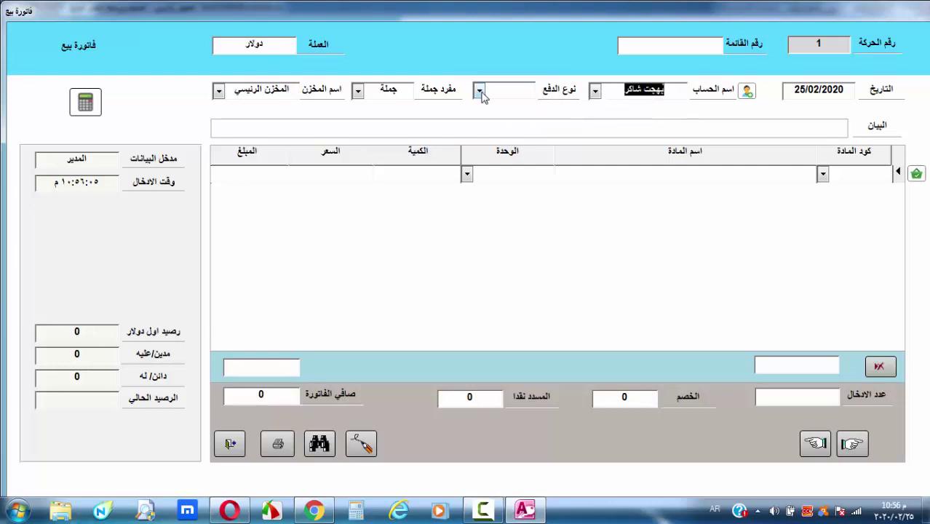
click(479, 90)
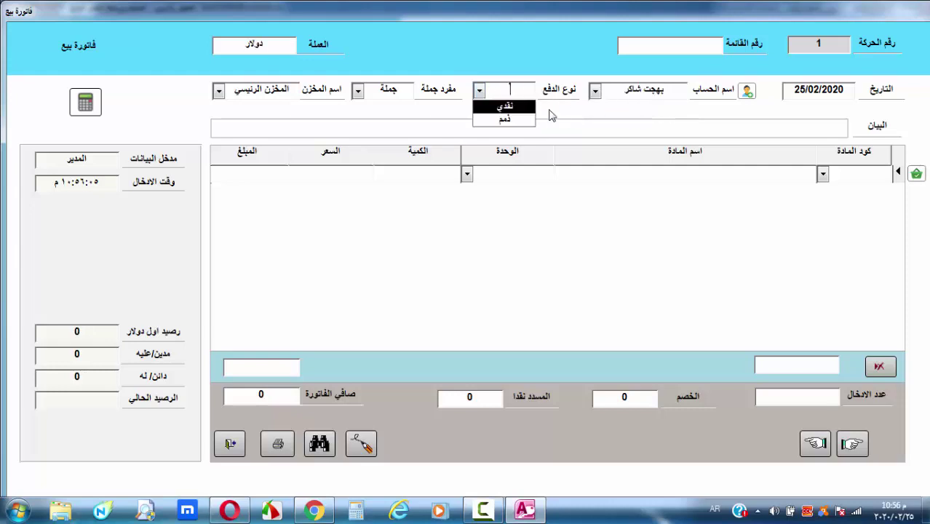
click(505, 119)
Add 10 of item 1, شاشة ٣٢, at 150 for 1,500 and save the invoice
click(823, 176)
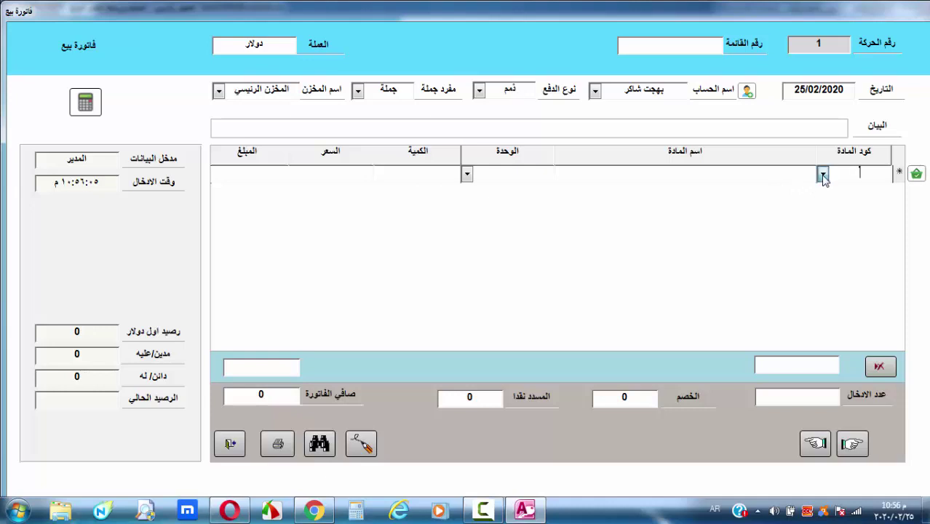
key(Escape)
click(823, 175)
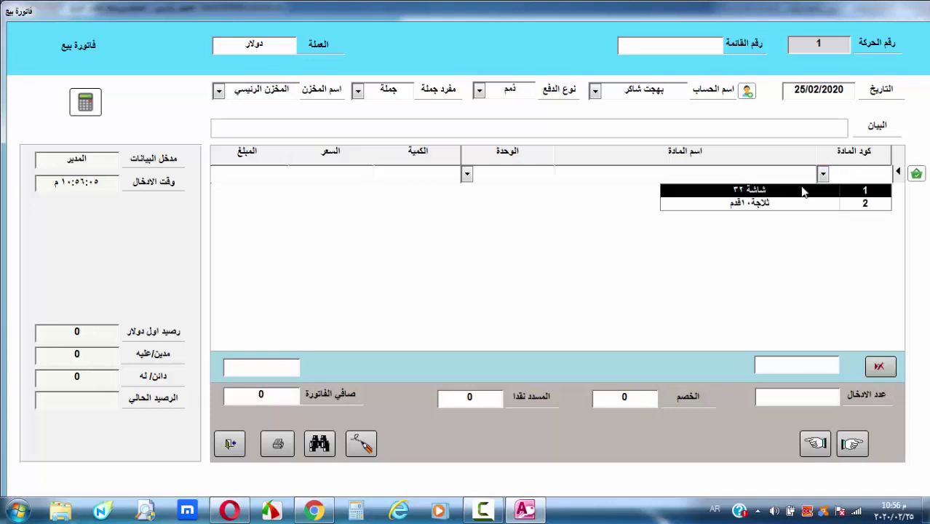
click(736, 190)
click(440, 175)
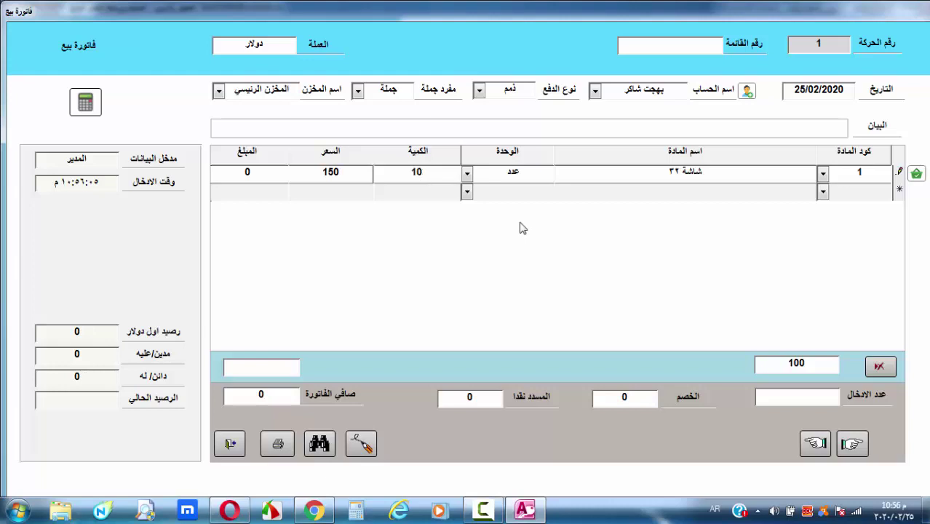
click(869, 195)
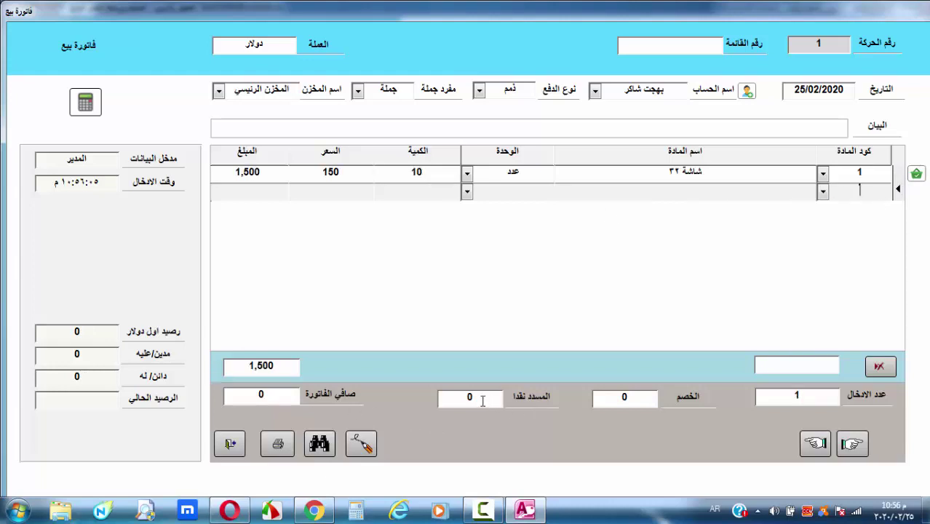
click(482, 401)
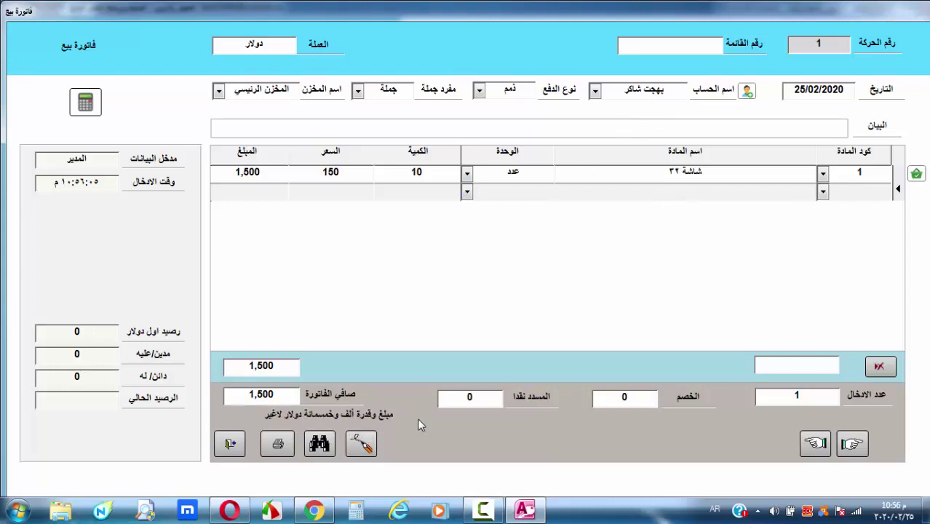
click(356, 444)
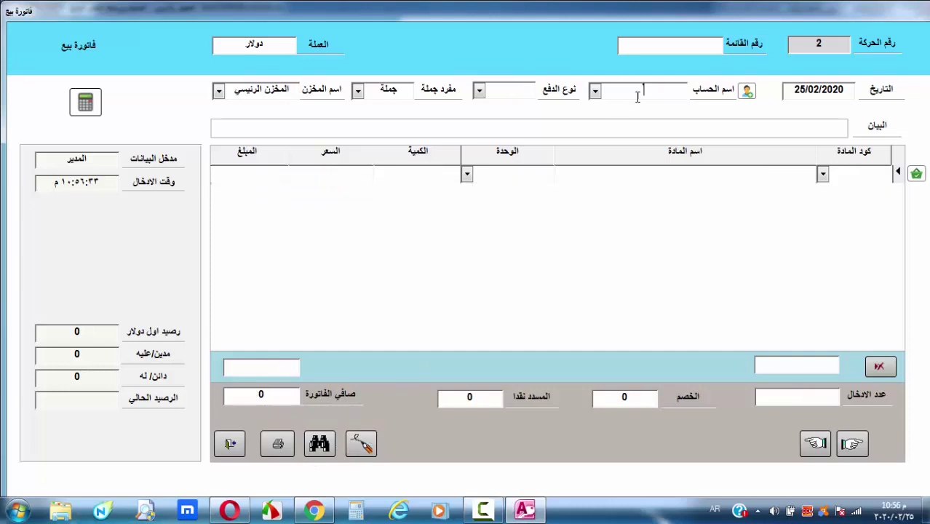
Choose the customer account for invoice 2 and set payment type to نقدي
click(595, 90)
click(622, 119)
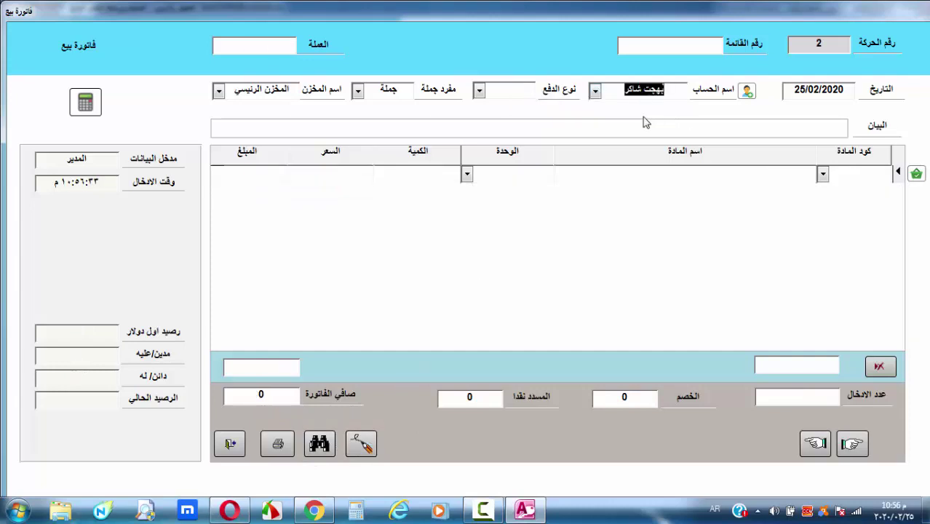
drag(670, 90, 626, 85)
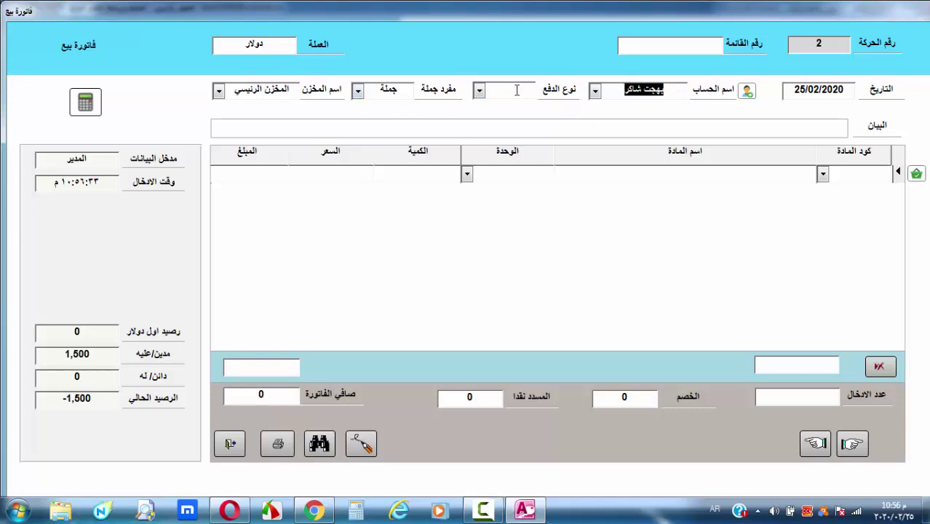
click(673, 95)
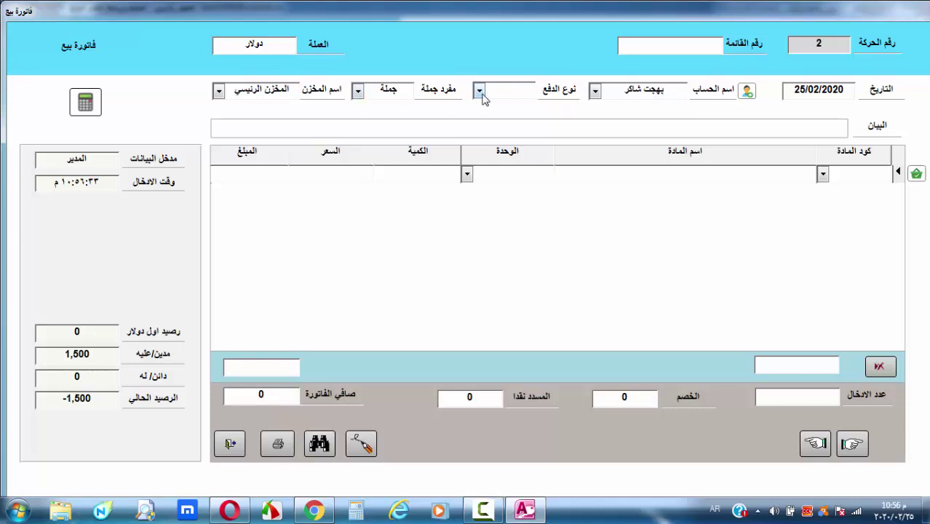
click(480, 90)
click(510, 105)
double_click(487, 400)
click(836, 58)
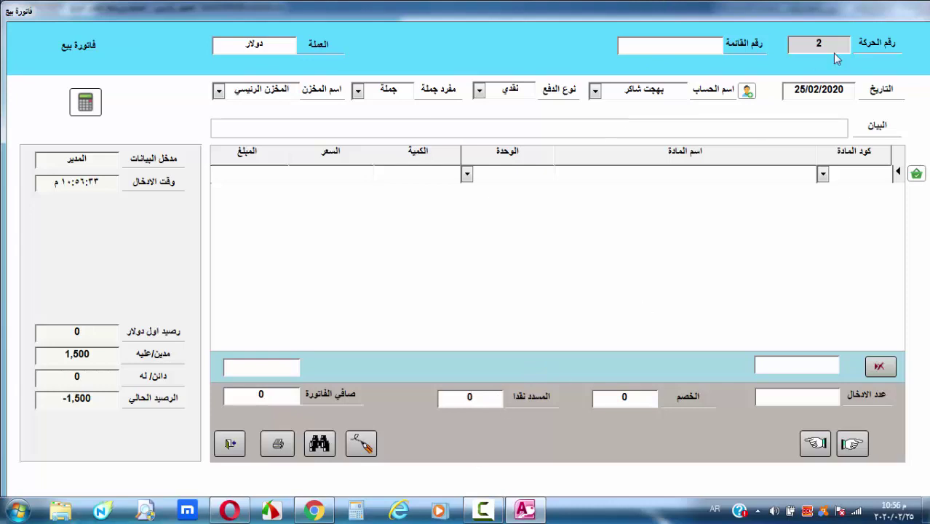
Add 5 of item 2, ثلاجة ١٠ قدم, at 350, pay 1,750 cash, and save
click(823, 176)
click(667, 204)
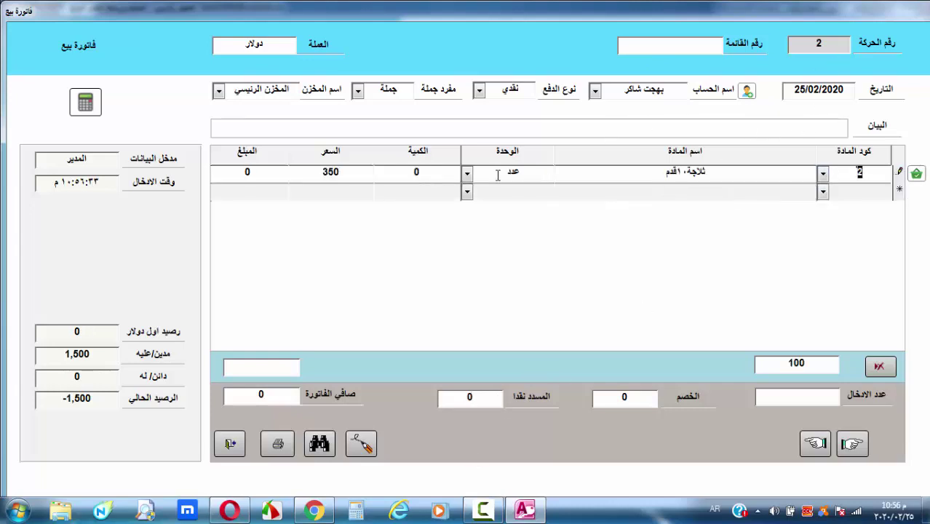
click(387, 172)
text(5)
click(852, 192)
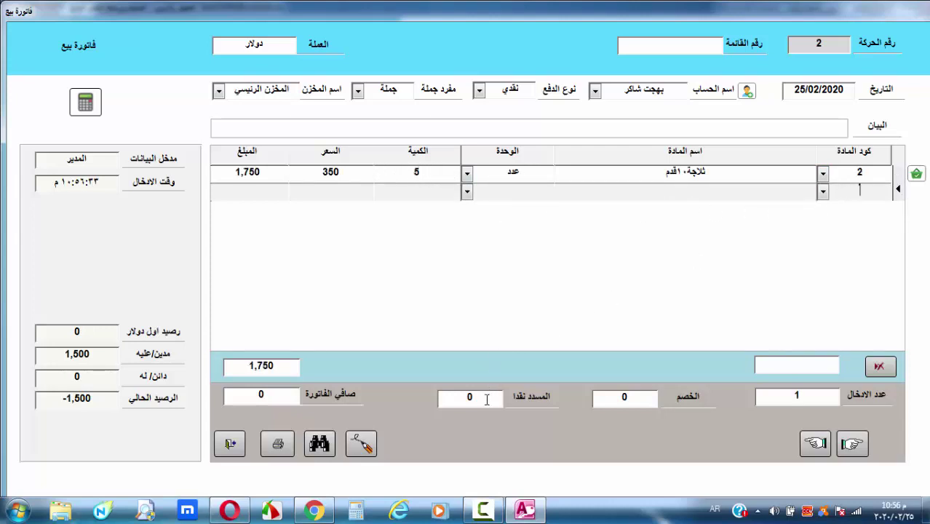
click(487, 401)
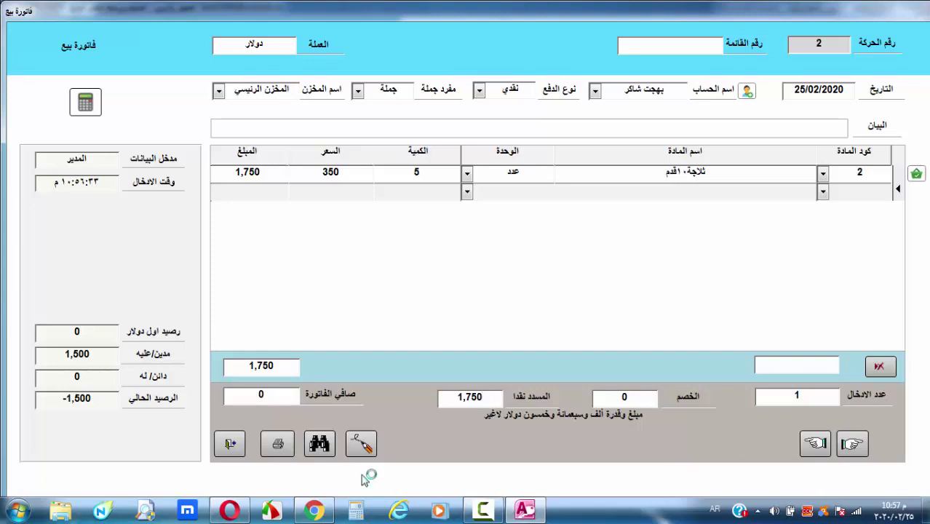
click(364, 444)
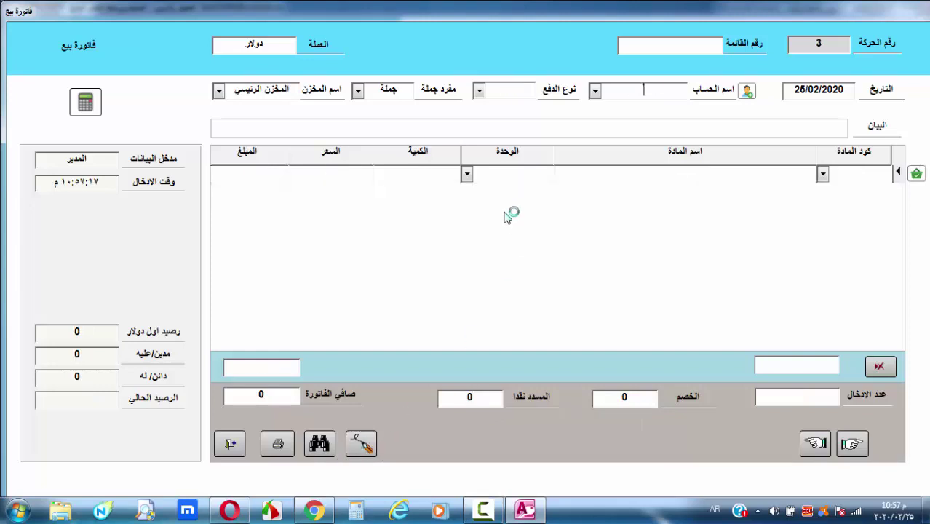
Recheck sales invoices 1 and 2 by movement number, then close the form
click(231, 444)
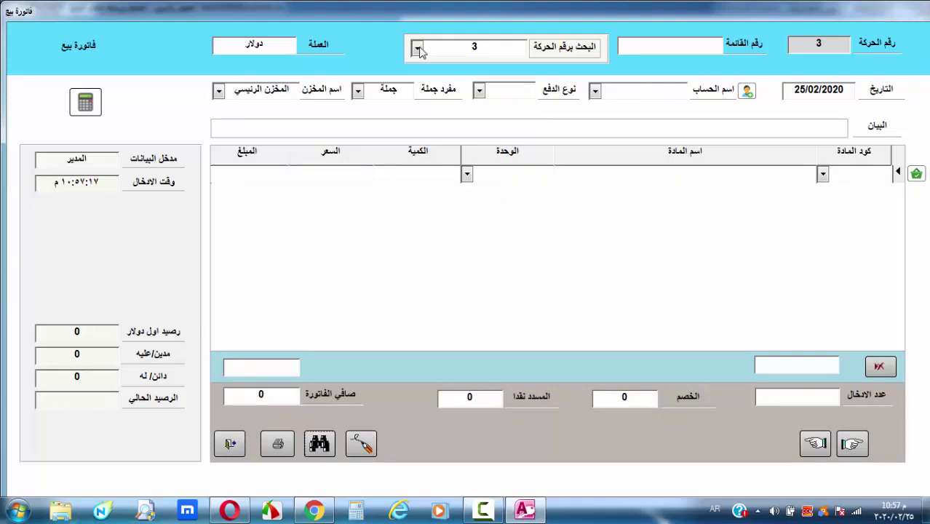
click(417, 48)
click(488, 65)
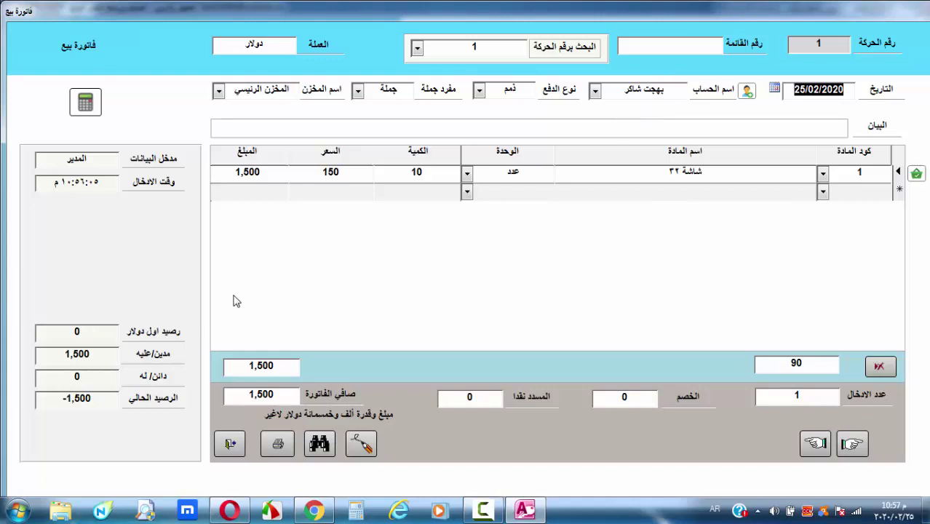
click(417, 47)
click(487, 77)
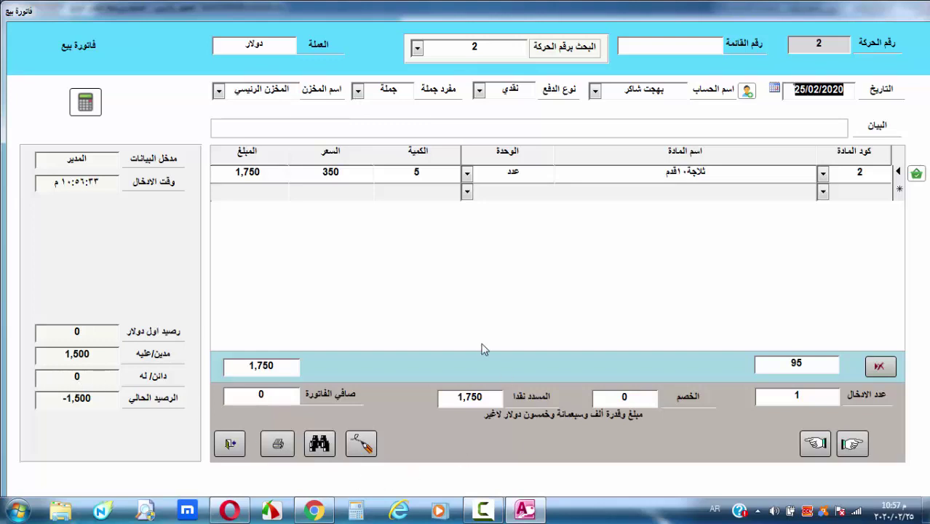
click(230, 443)
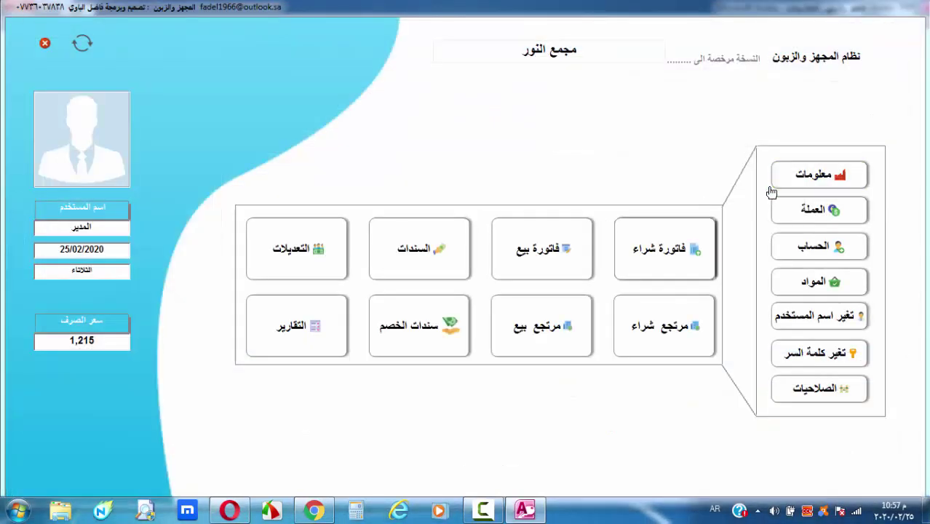
Set up the كشف حساب account report for account type زبون and the customer
click(325, 335)
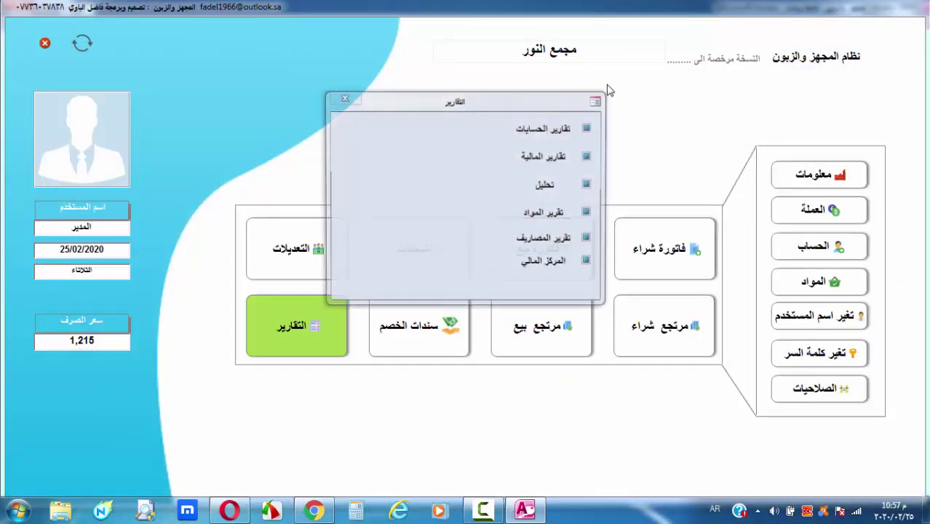
click(558, 131)
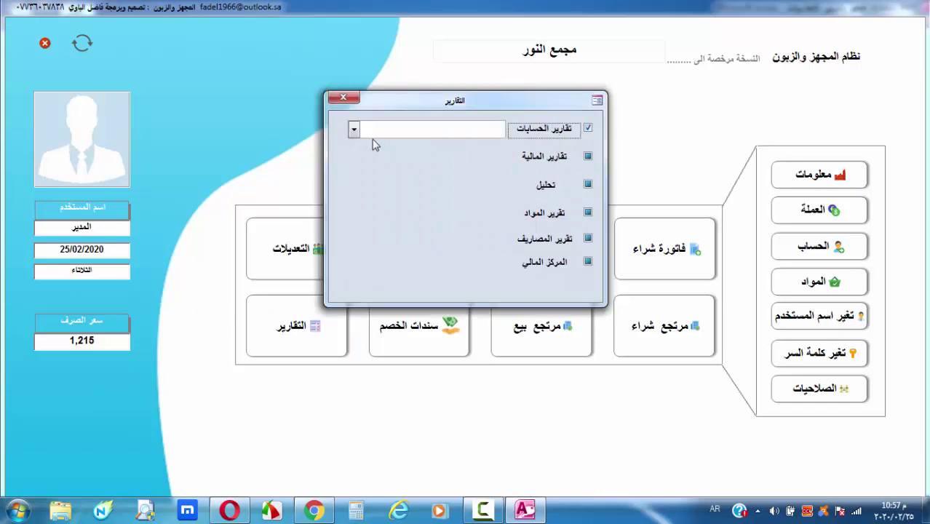
click(353, 129)
click(456, 162)
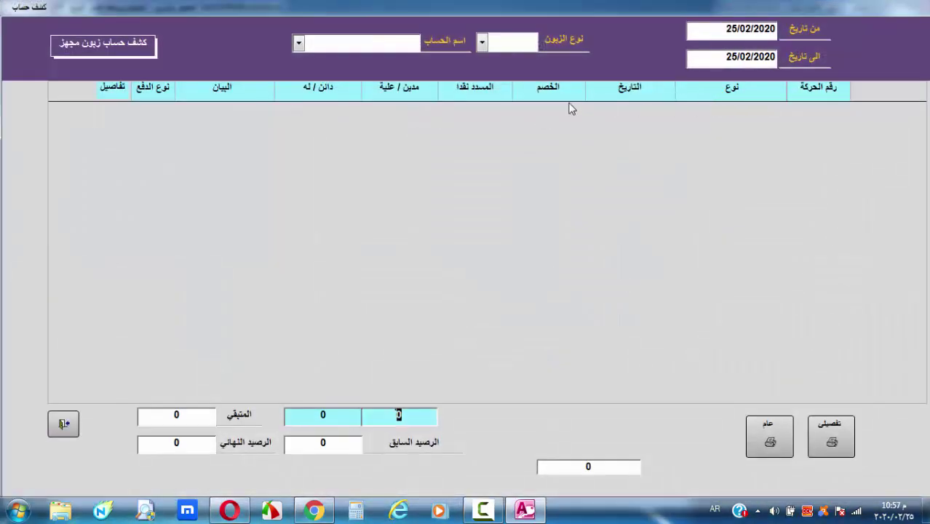
click(482, 43)
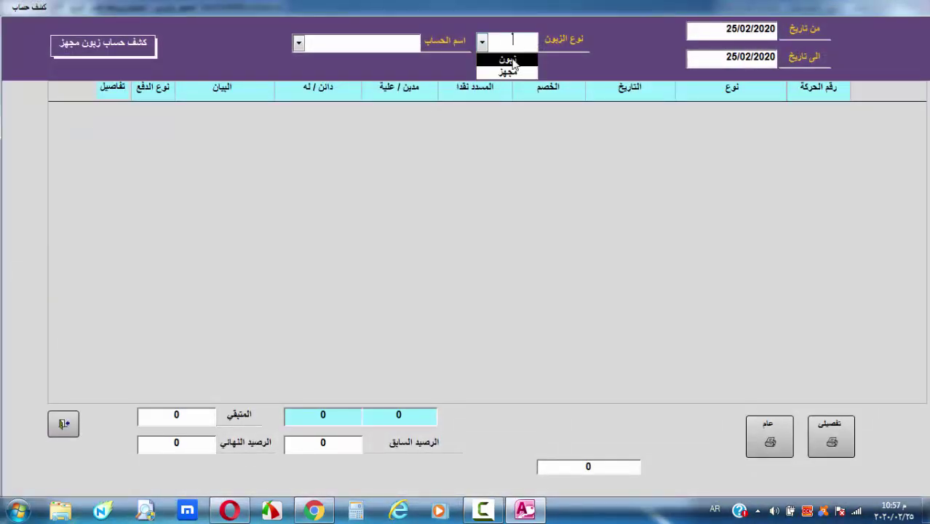
click(513, 62)
click(298, 44)
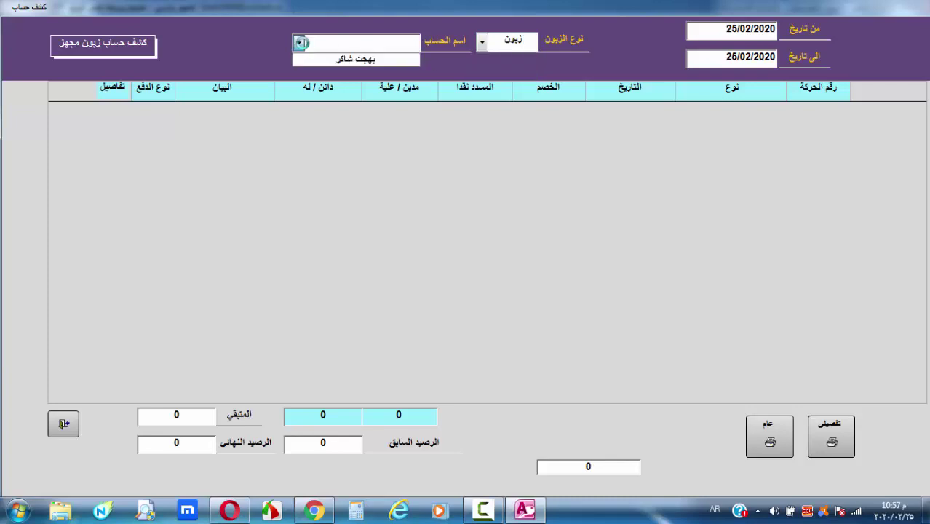
click(351, 61)
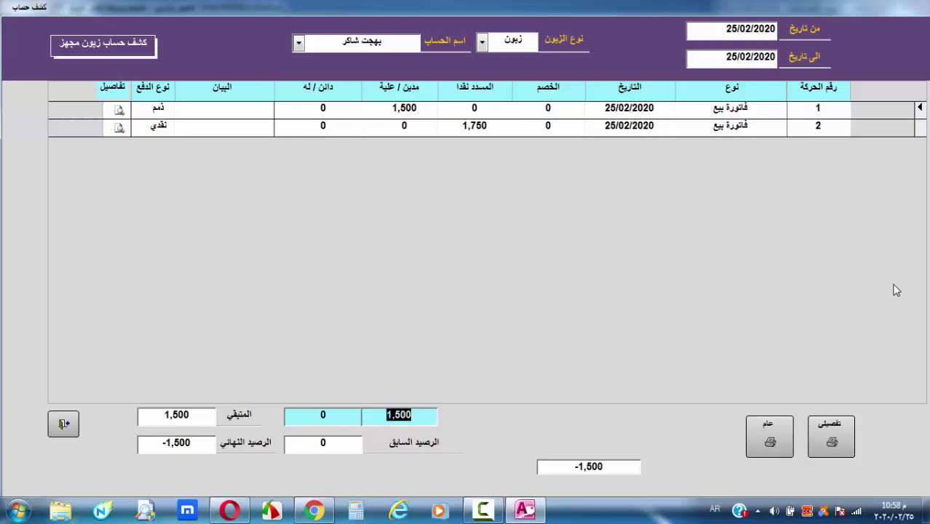
Preview the general statement full-screen, showing both sales invoices and a -1,500 balance
click(769, 442)
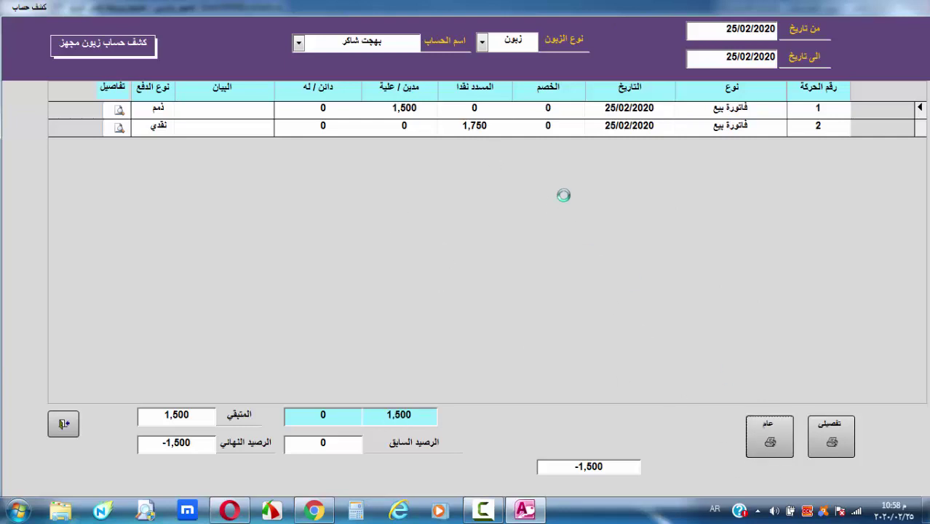
click(254, 117)
click(409, 98)
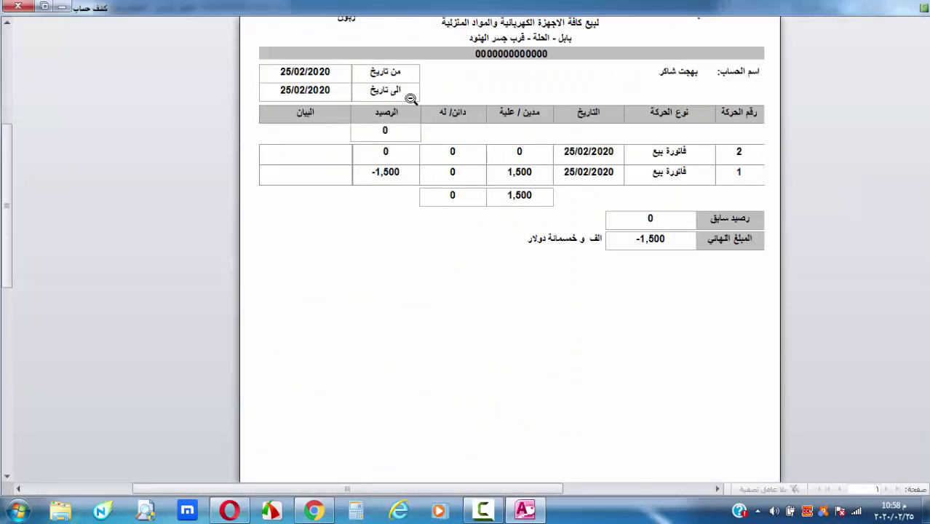
Zoom the general account statement preview out and back in, then close it
scroll(429, 282, up, 2)
click(463, 183)
click(451, 159)
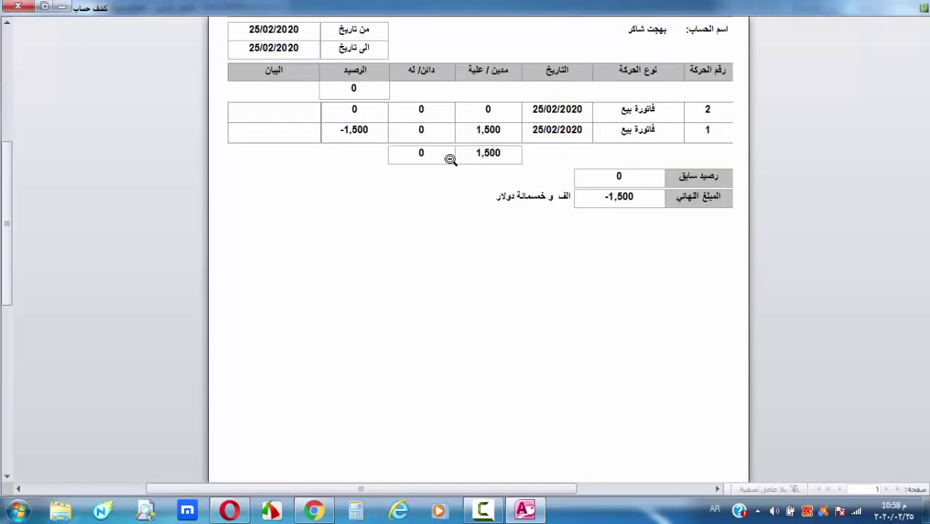
scroll(456, 182, up, 3)
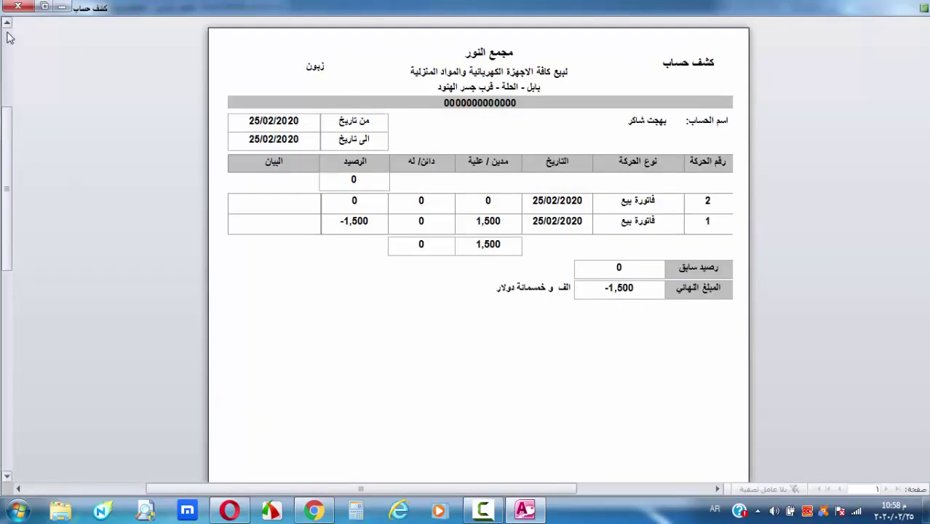
click(18, 6)
Preview the detailed (تفصيلي) statement listing each invoice's items, then close it and the form
click(831, 437)
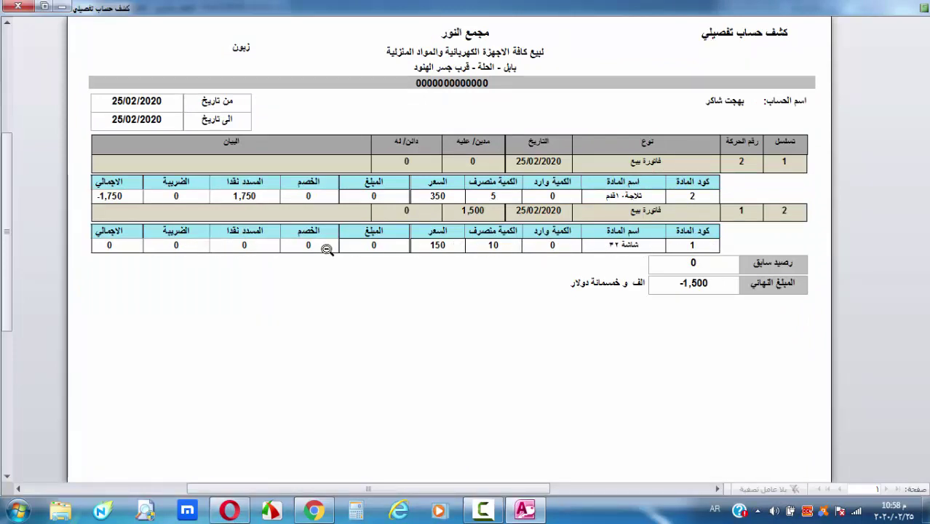
scroll(339, 376, up, 2)
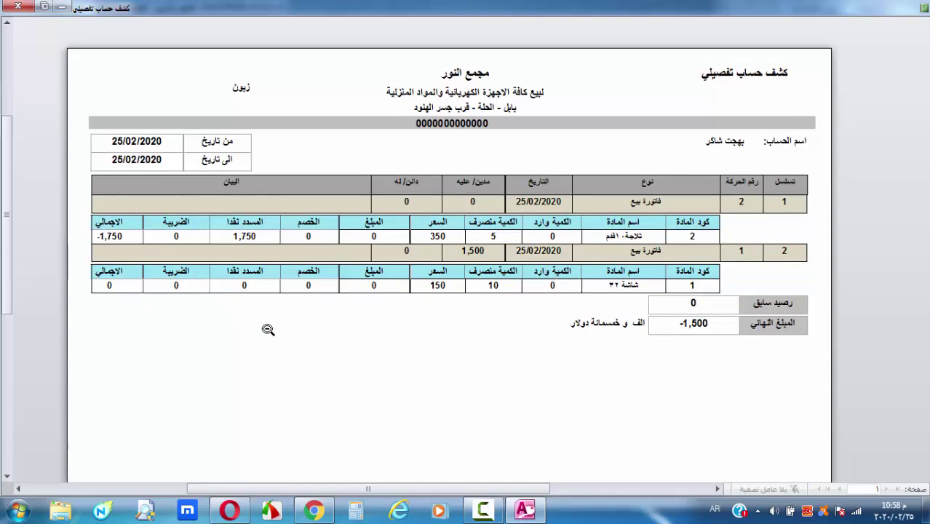
scroll(268, 328, up, 2)
scroll(293, 296, down, 2)
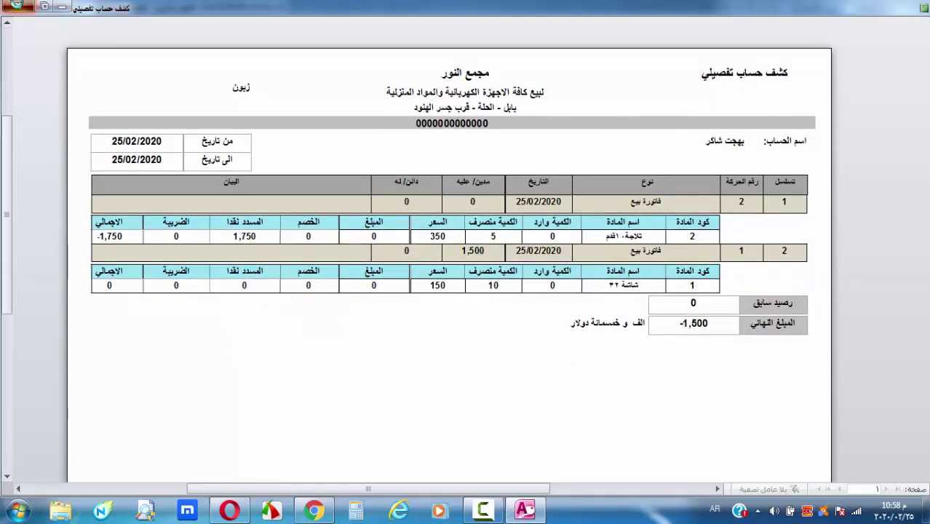
key(Escape)
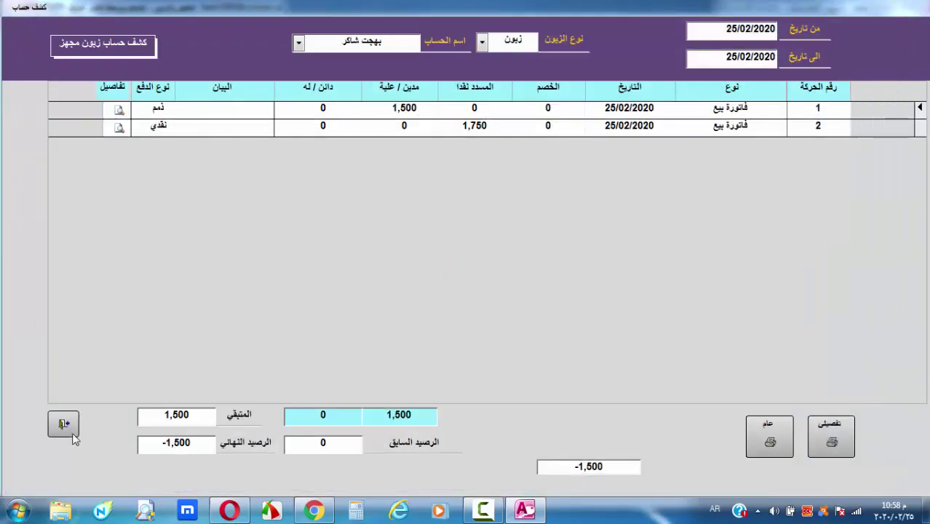
click(64, 425)
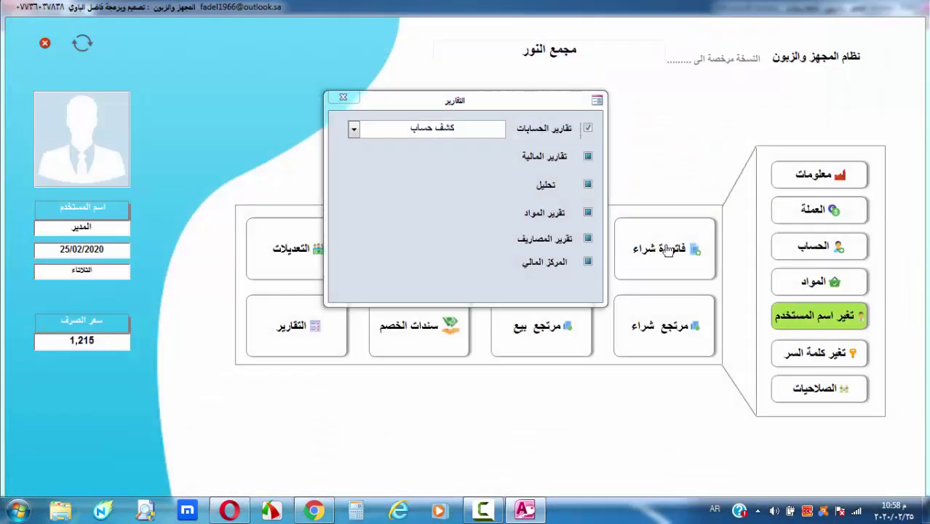
Close Reports and start a new purchase return (مرتجع شراء) for the supplier
click(344, 98)
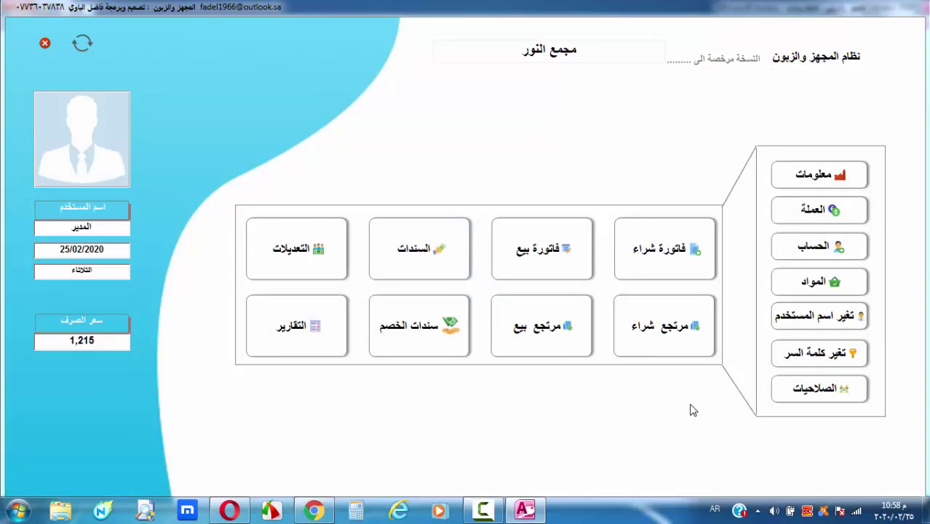
click(681, 343)
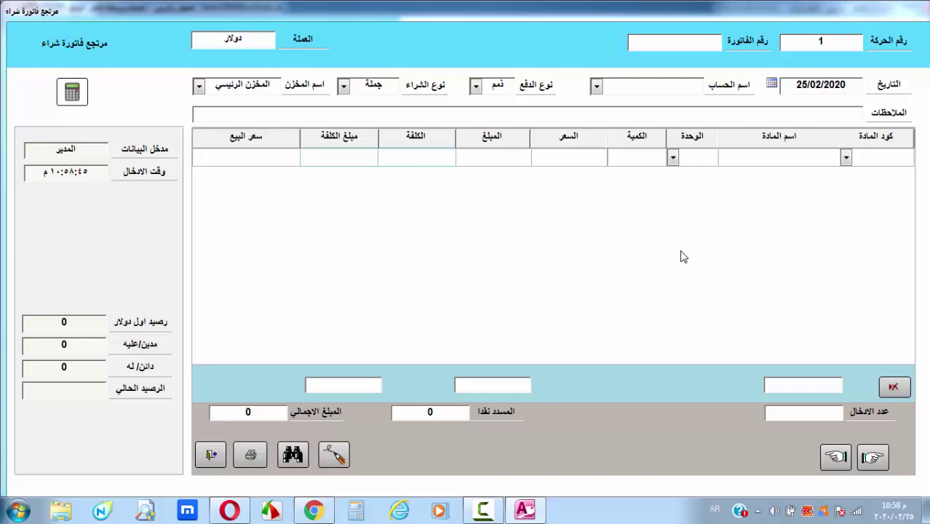
click(597, 87)
click(644, 103)
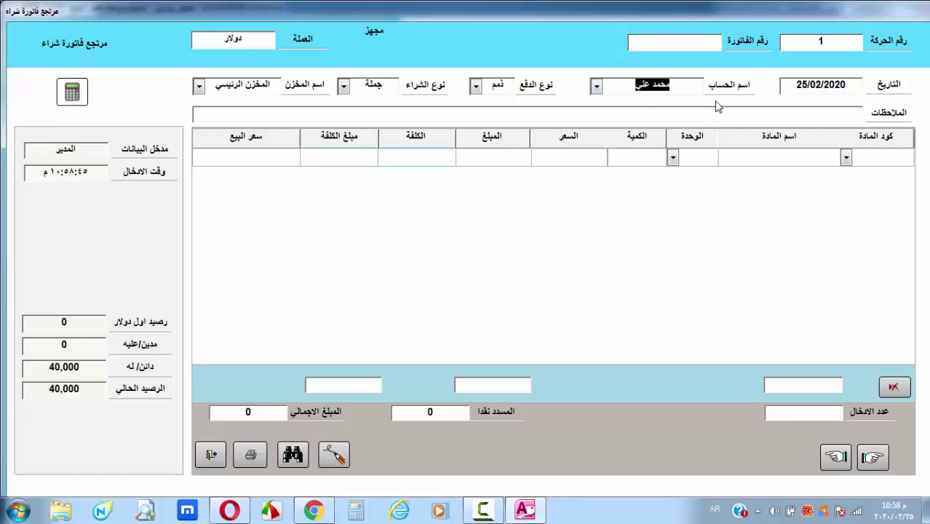
click(693, 84)
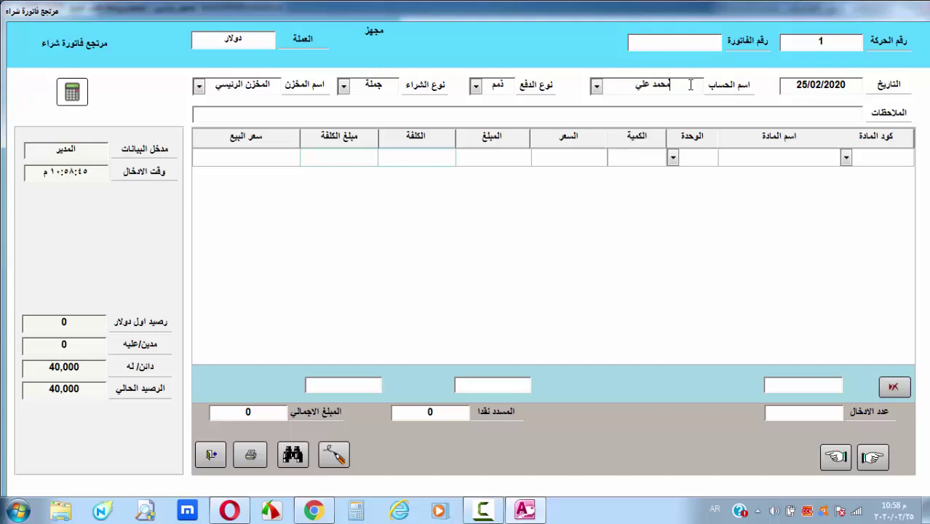
Add 10 units of شاشة ٣٢ at 125 (1,250) and save the return
click(846, 158)
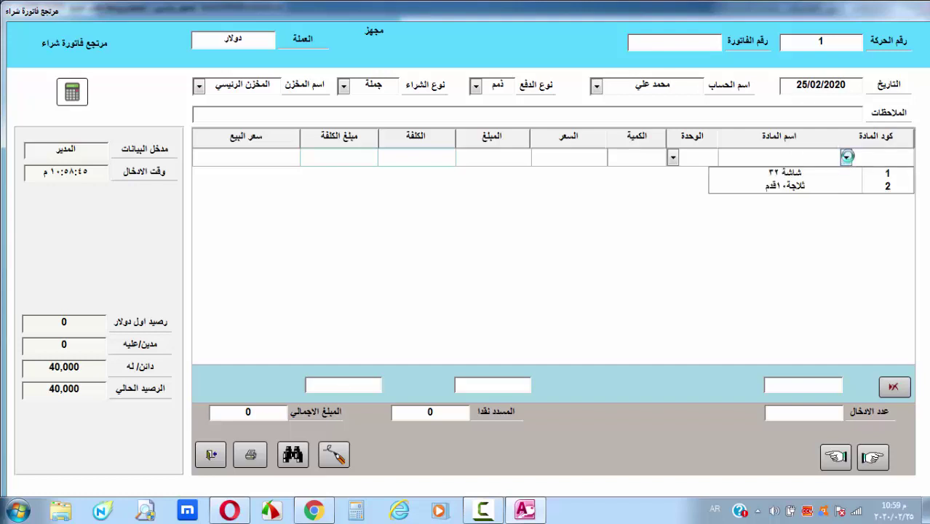
click(764, 172)
click(646, 156)
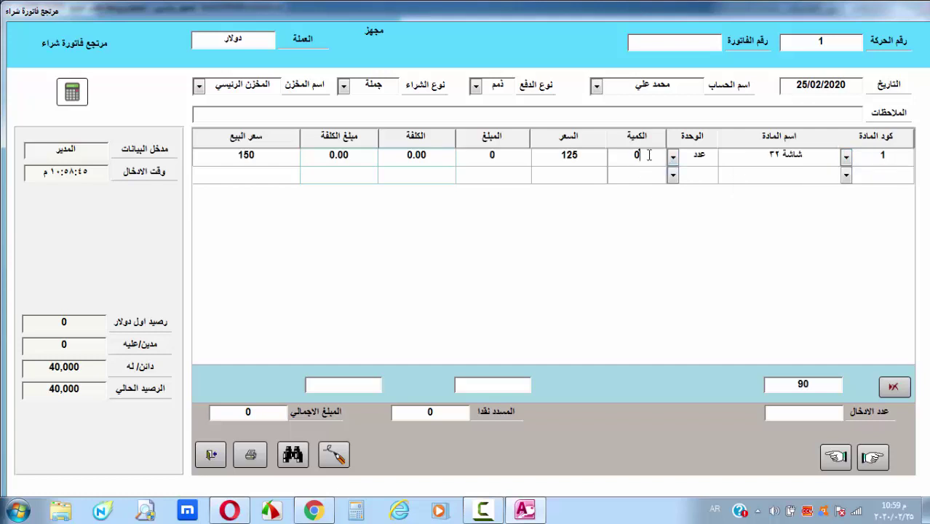
double_click(648, 155)
text(10)
click(897, 174)
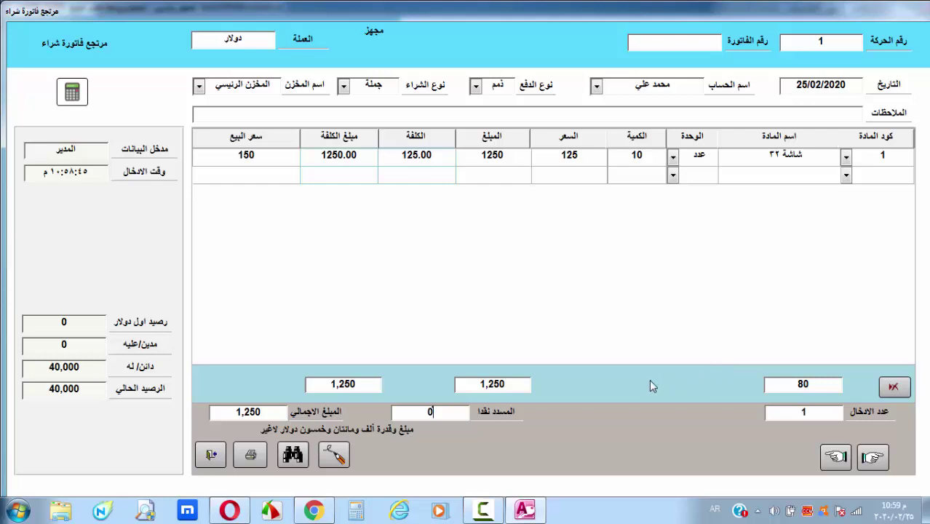
click(335, 455)
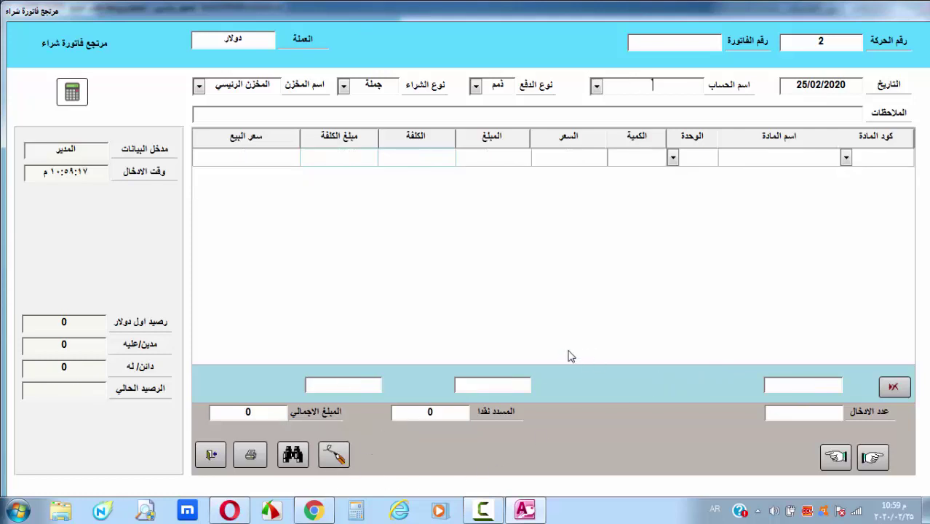
Reload purchase return movement number 1 to check it, then close the form
click(293, 455)
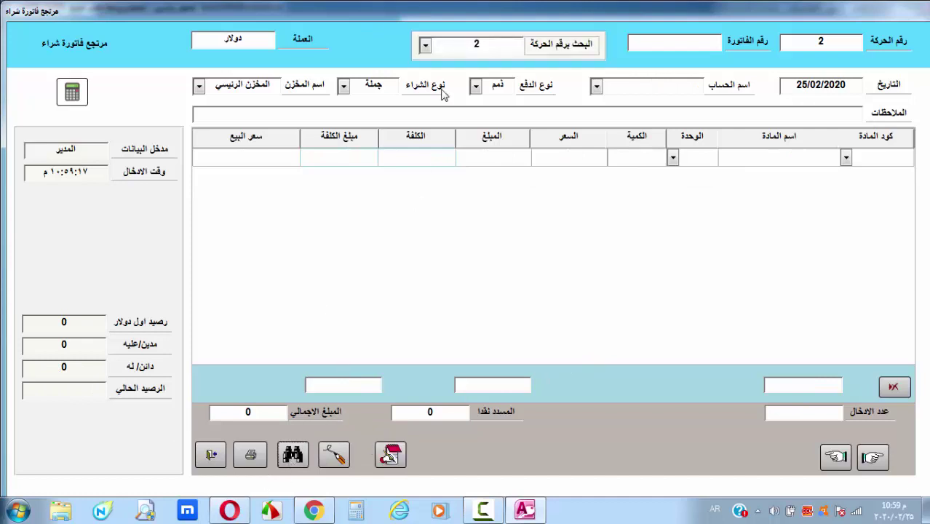
click(427, 46)
click(473, 61)
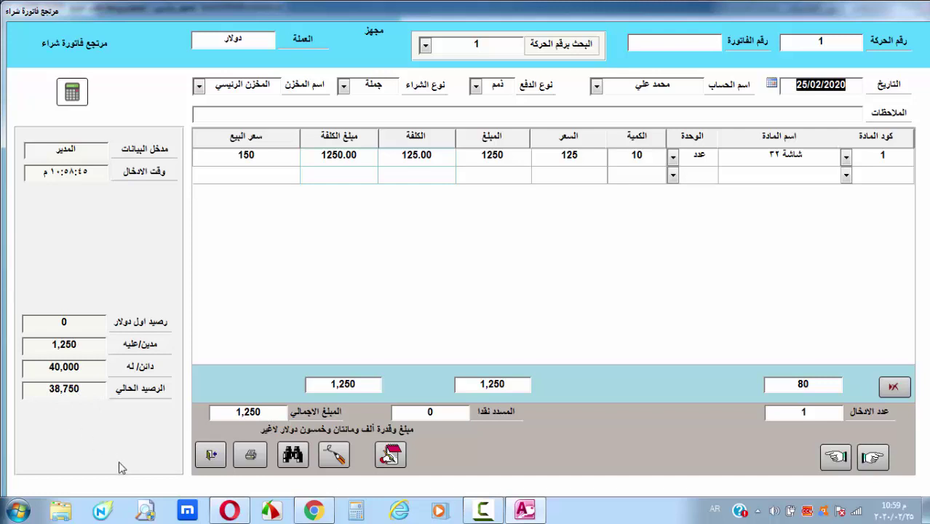
click(211, 457)
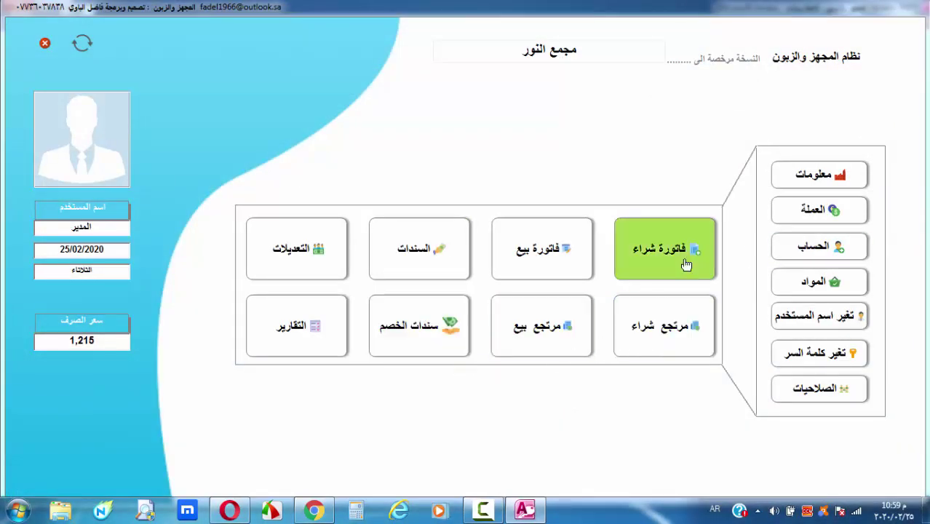
Record a sales return of 2 شاشة ٣٢ at 125 (net 250) for the customer and save it
click(546, 337)
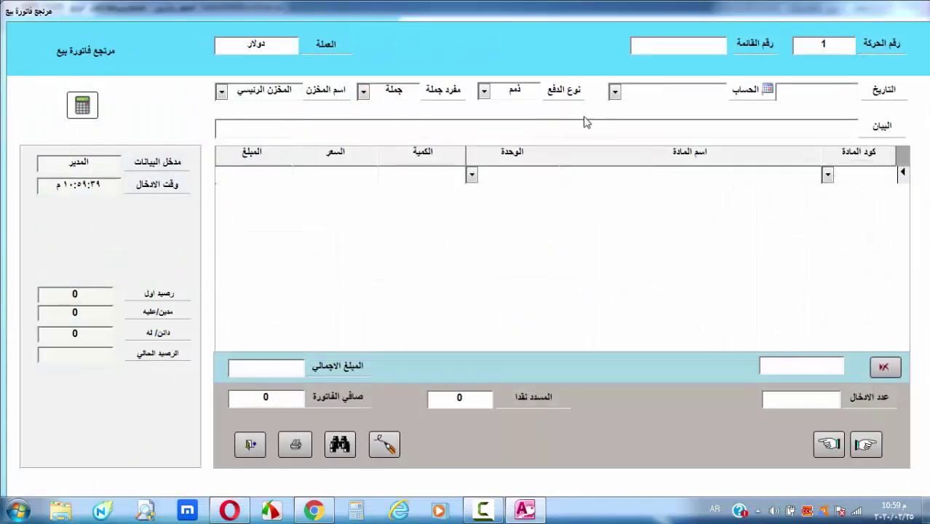
click(614, 91)
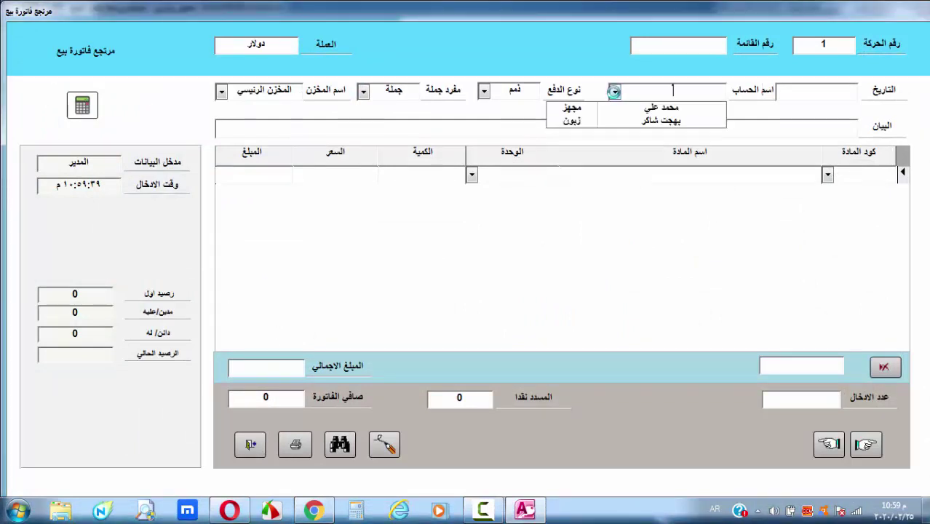
click(661, 121)
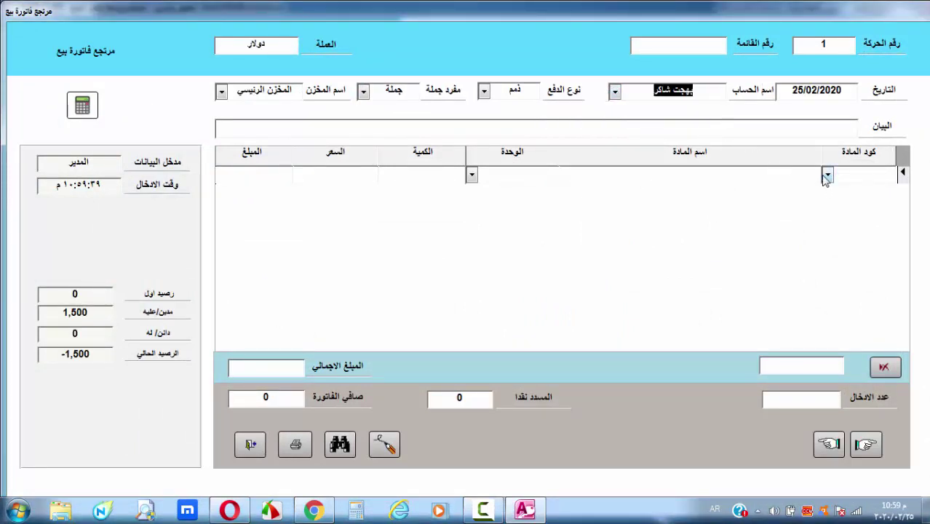
click(827, 176)
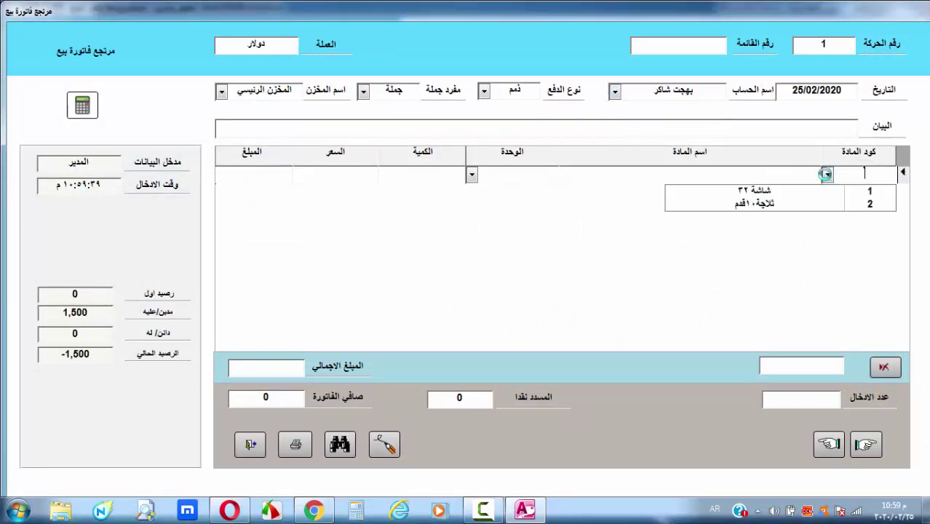
click(772, 190)
key(Tab)
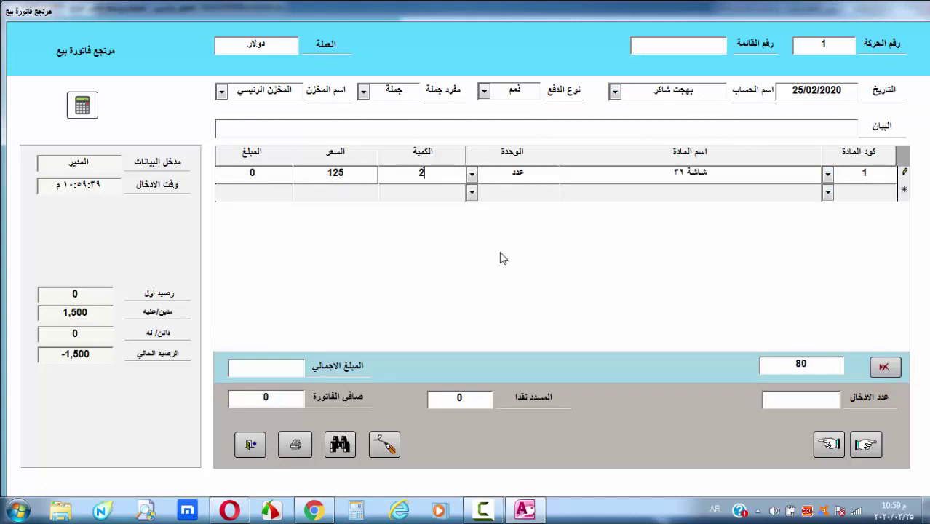
key(Return)
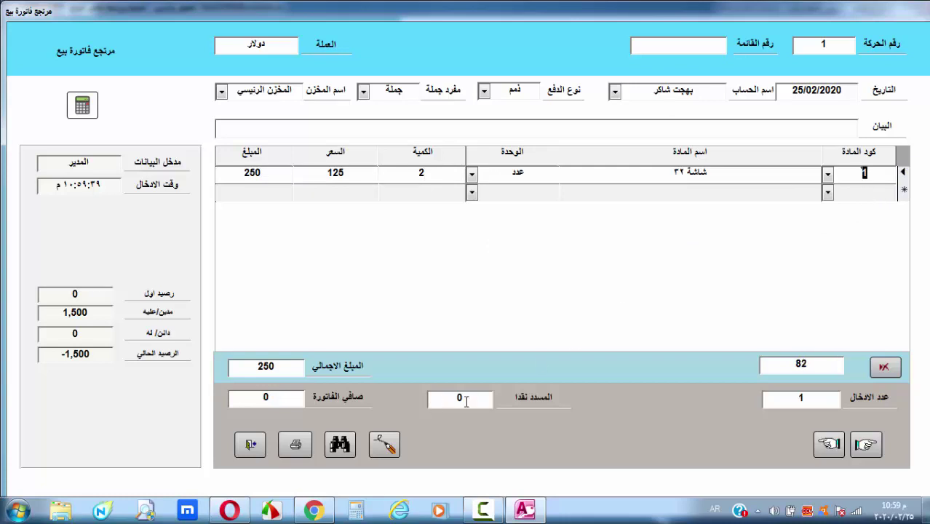
click(466, 400)
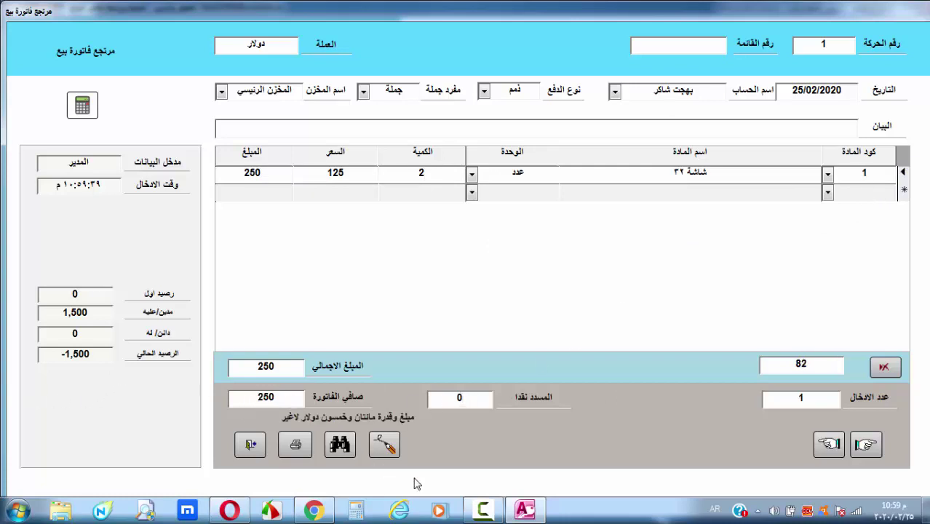
click(387, 449)
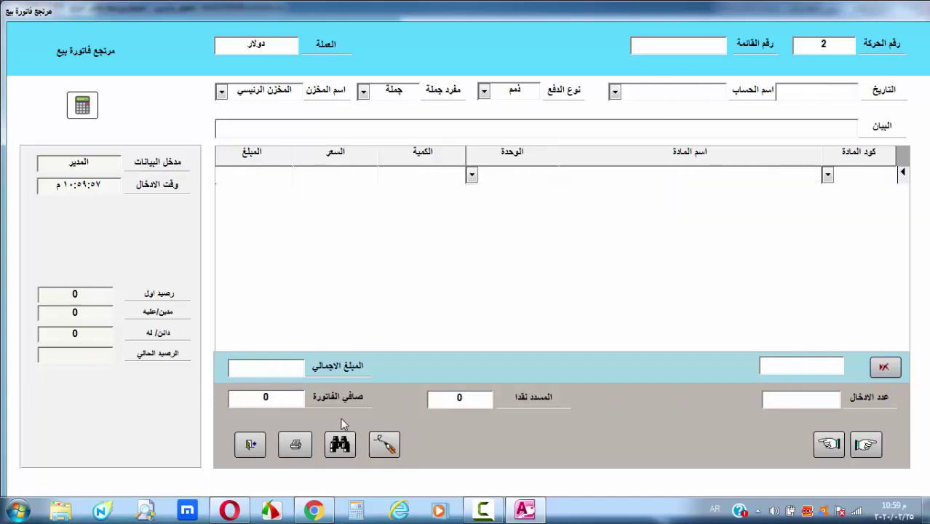
Reload sales return transaction 1 to verify it, then close the form
click(339, 443)
click(435, 48)
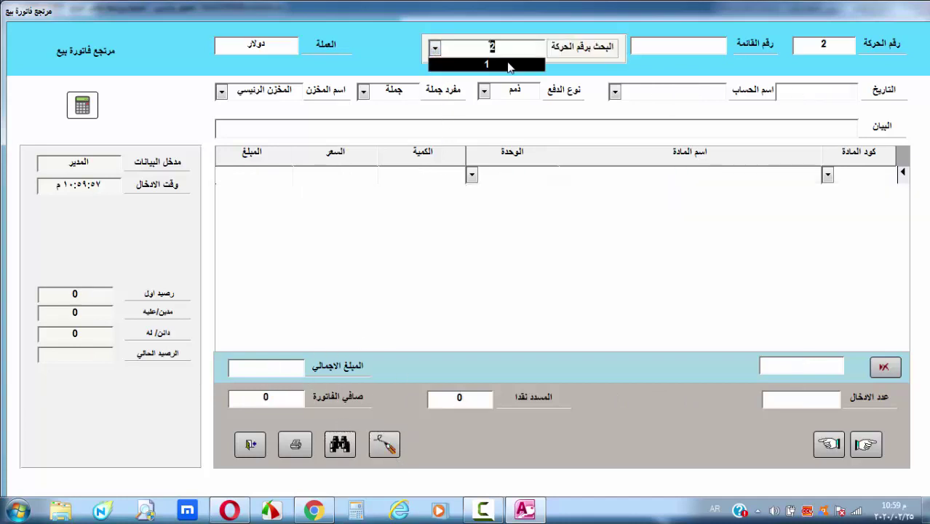
click(451, 64)
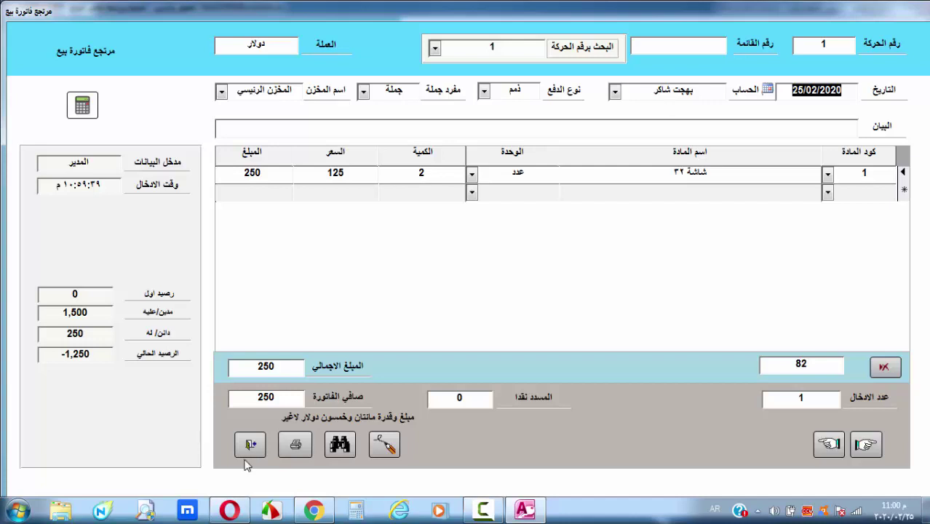
click(249, 445)
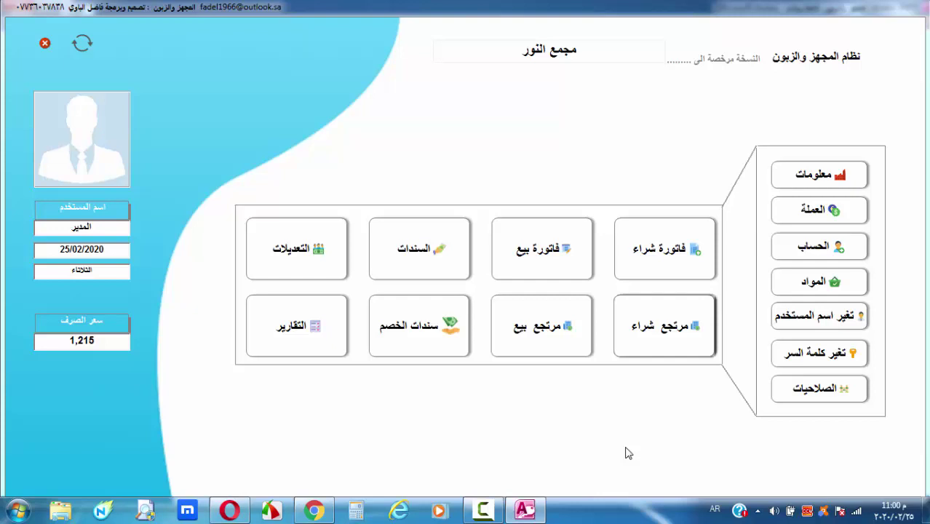
click(438, 249)
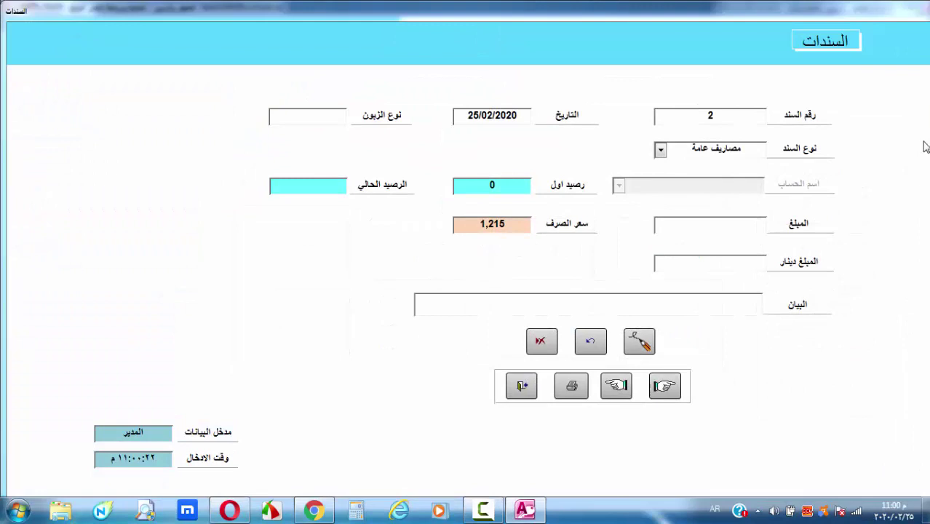
Set voucher 2 as a صرف payment voucher on the supplier's account
click(661, 150)
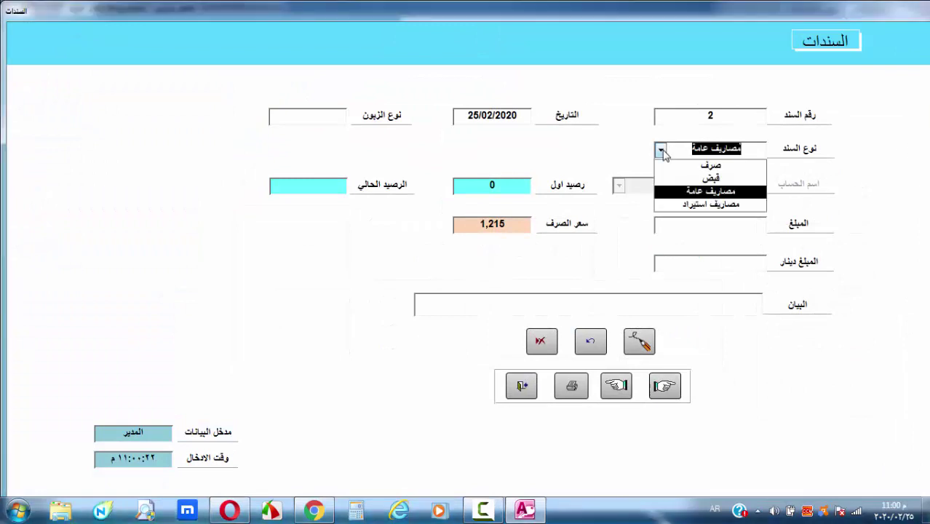
click(728, 166)
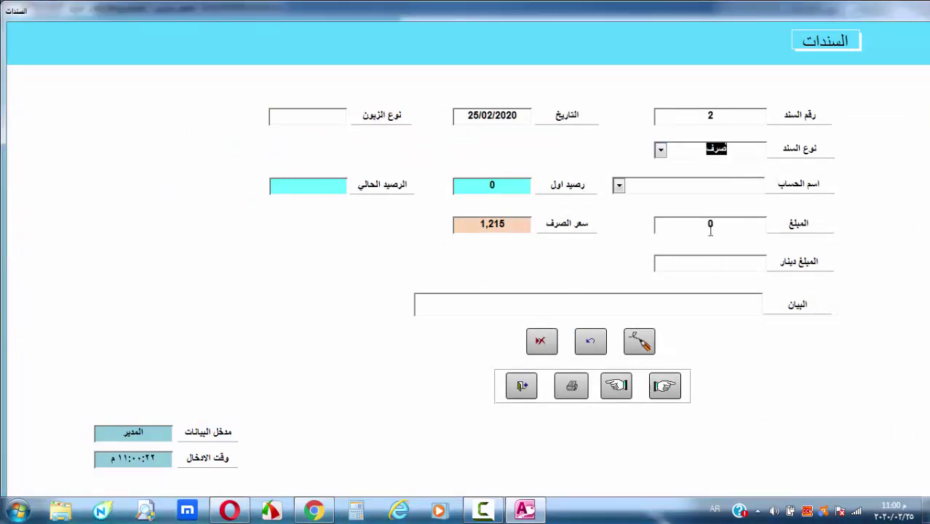
click(618, 186)
click(724, 198)
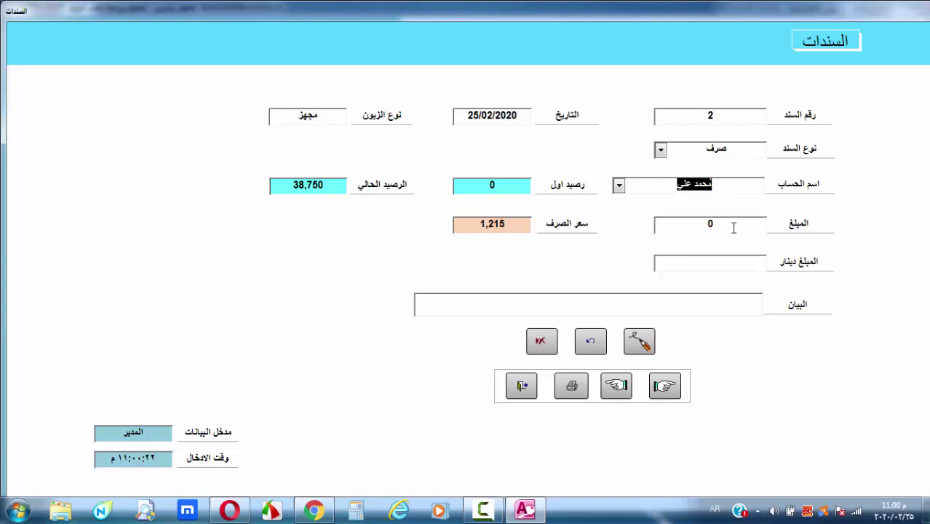
Enter 8,750 with the note على الحساب and save the voucher
click(663, 225)
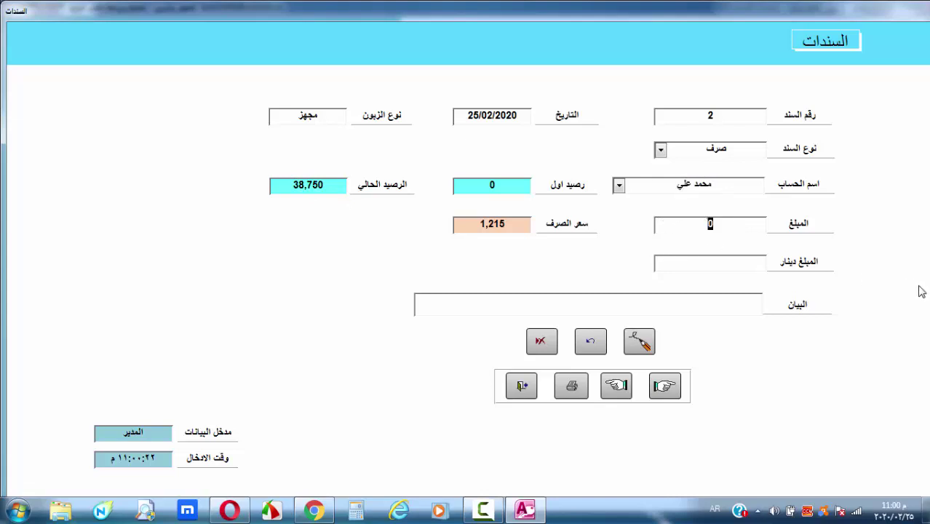
text(8750)
click(723, 306)
text(على ا)
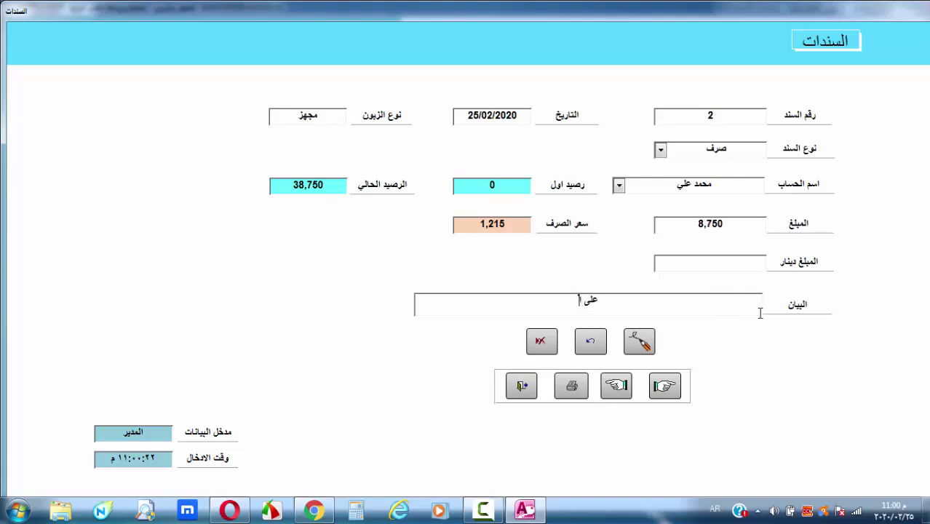
text(لأحساب)
click(668, 264)
click(719, 259)
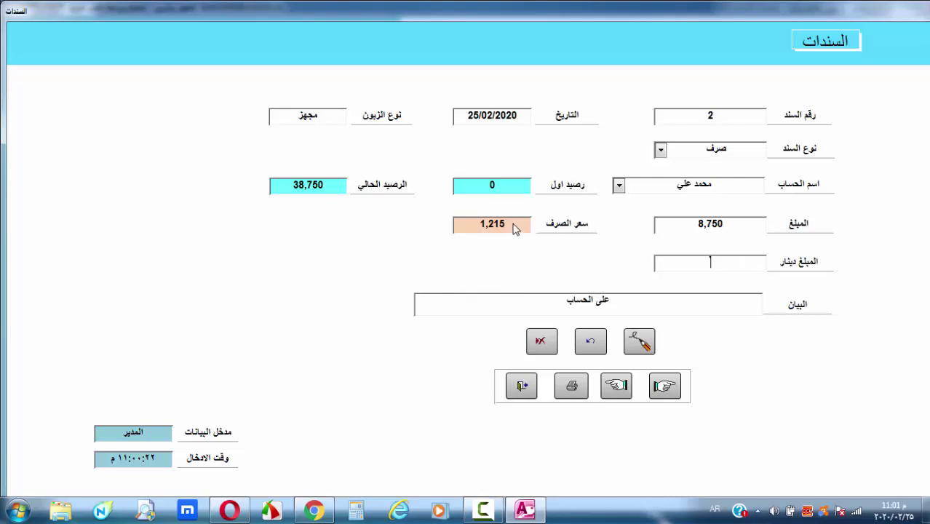
click(642, 344)
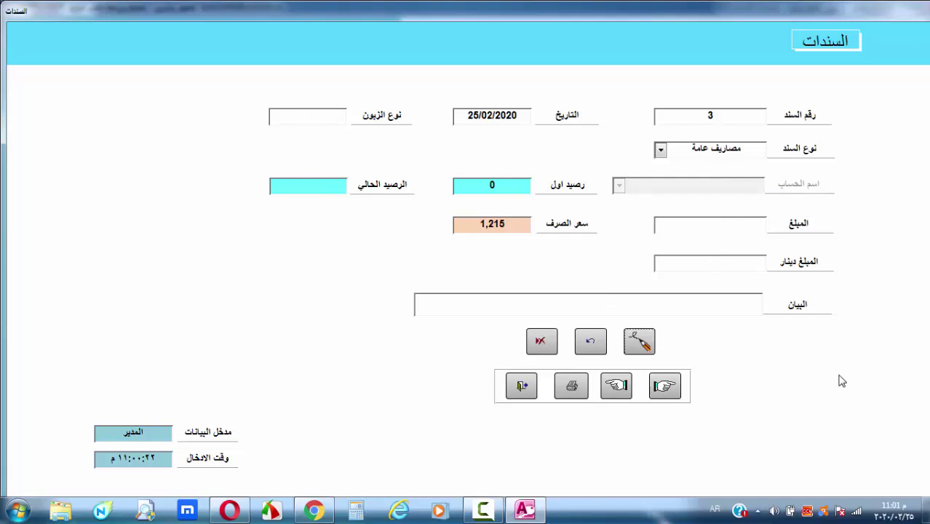
Set voucher 3 as a قبض receipt voucher on the customer's account
click(660, 150)
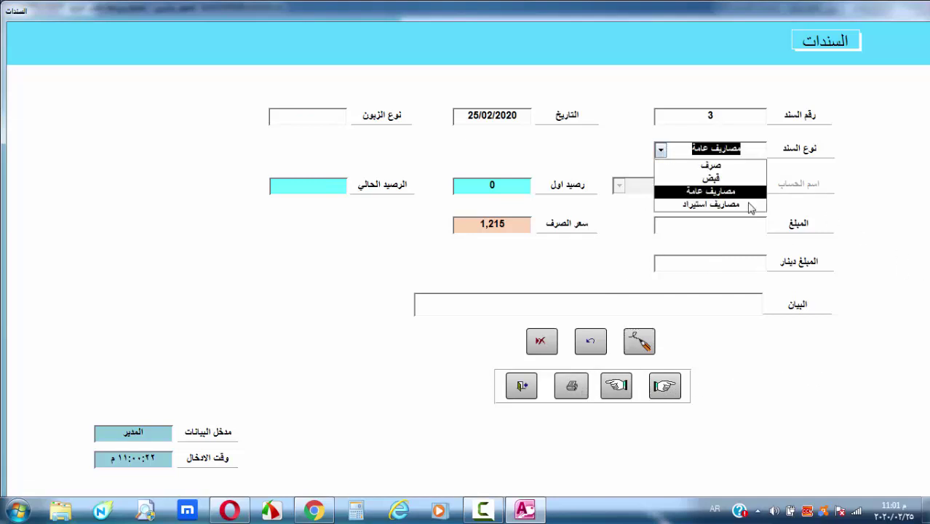
click(720, 178)
click(620, 185)
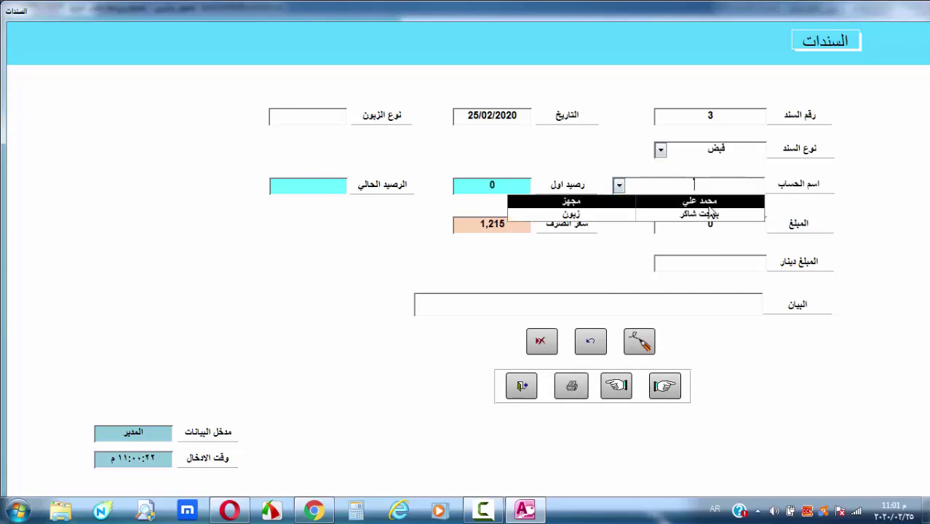
click(539, 217)
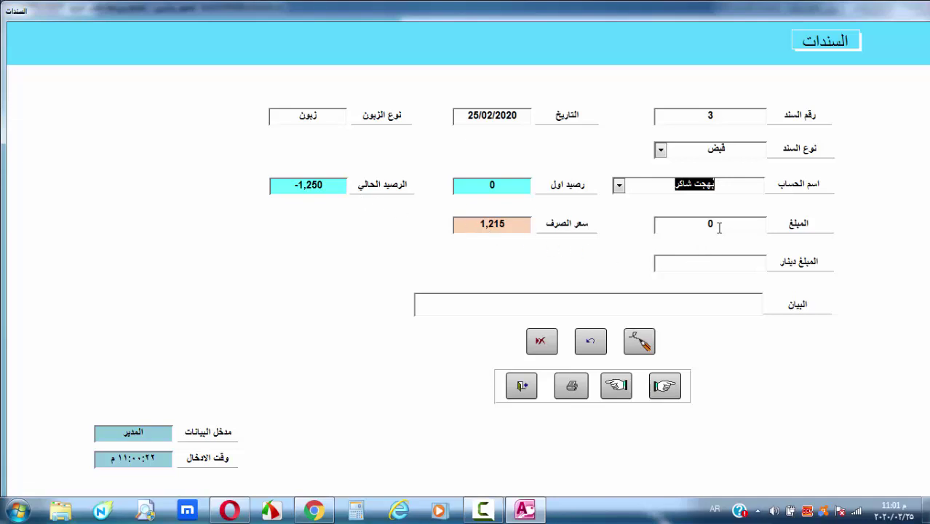
Enter 250 with the note على الحساب, save it, and close the vouchers form
click(673, 224)
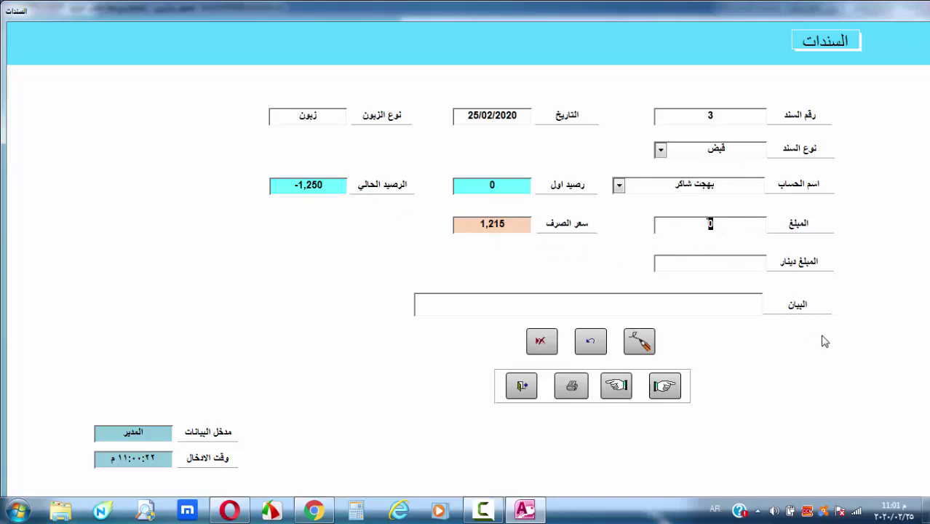
text(250)
click(728, 306)
text(على ال)
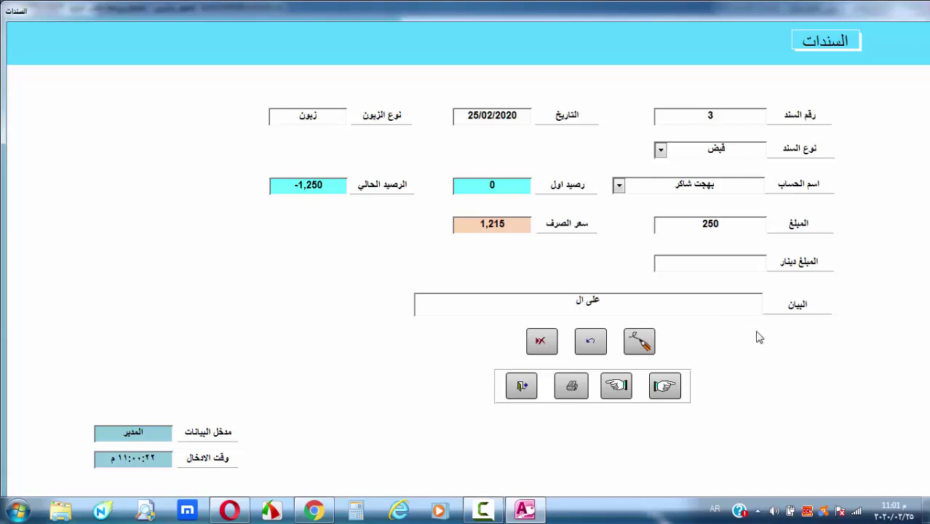
text(أحساب)
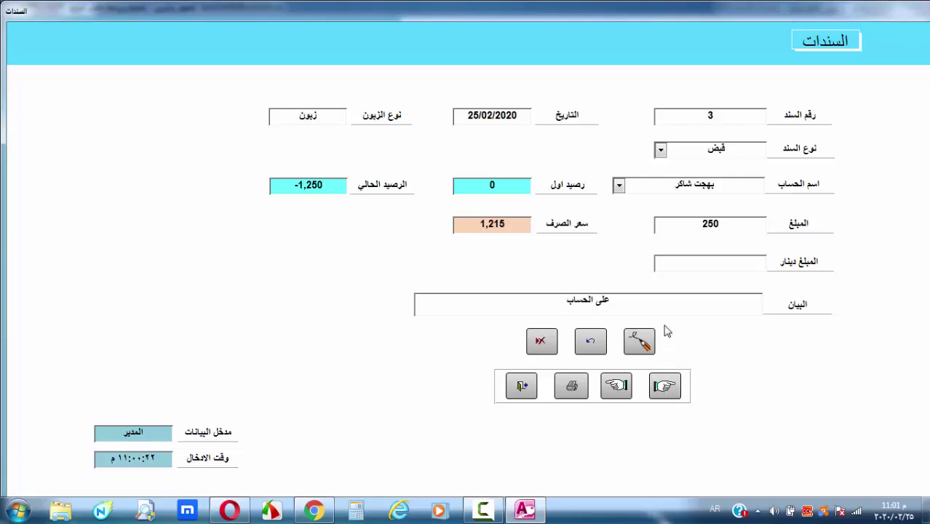
click(645, 348)
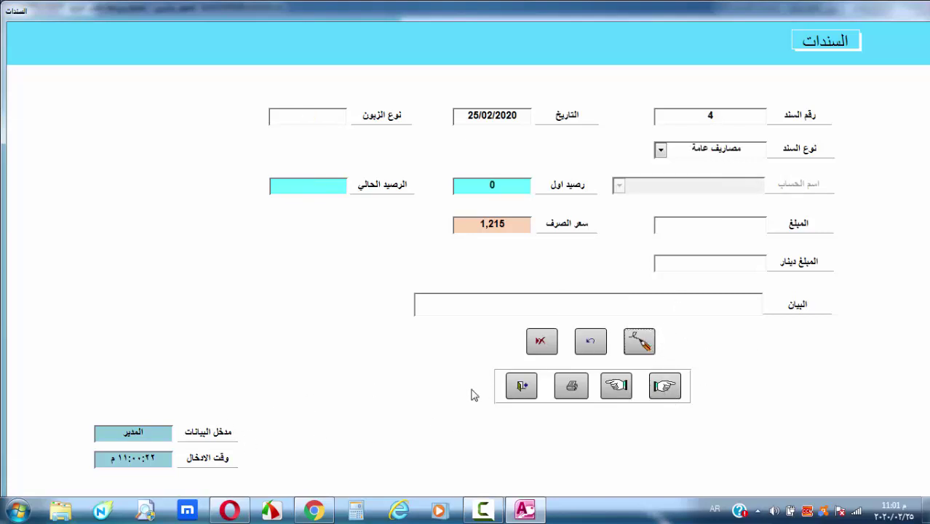
click(522, 386)
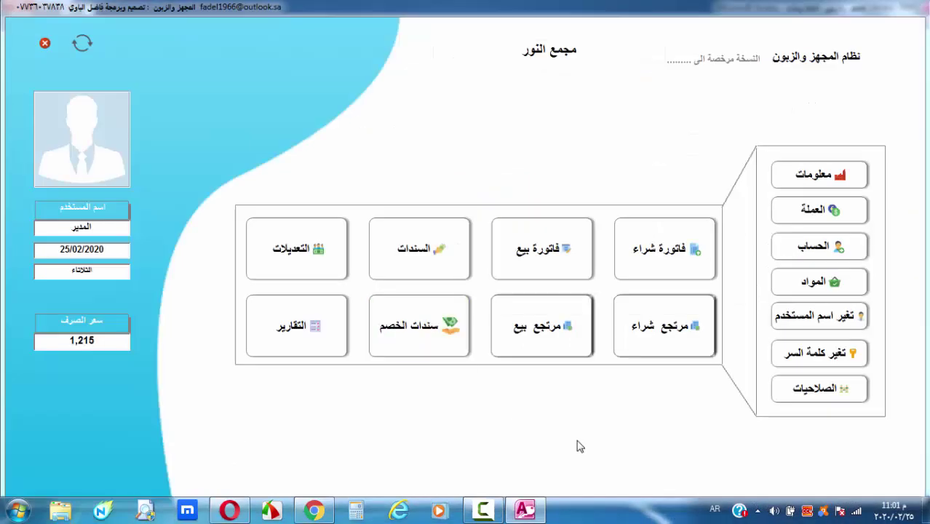
Open the customer's كشف حساب statement under account reports in the reports window
click(304, 320)
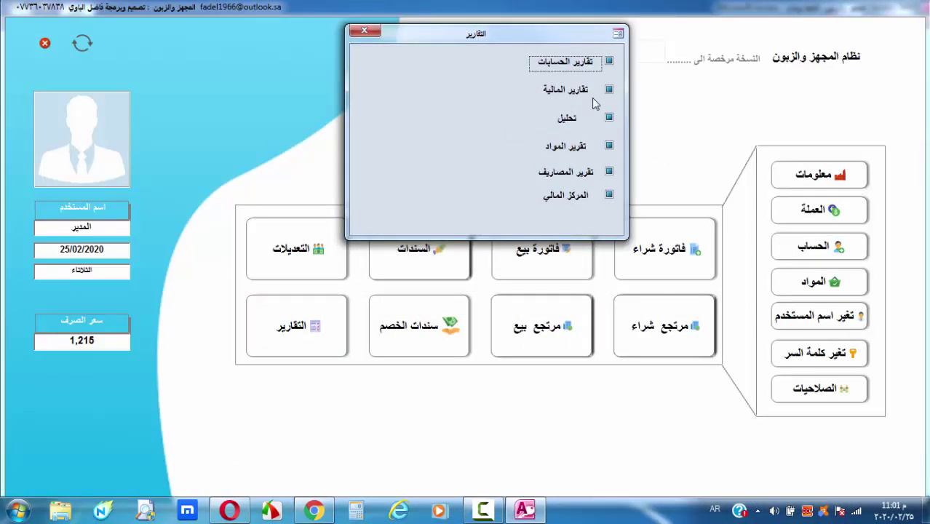
click(569, 64)
click(374, 64)
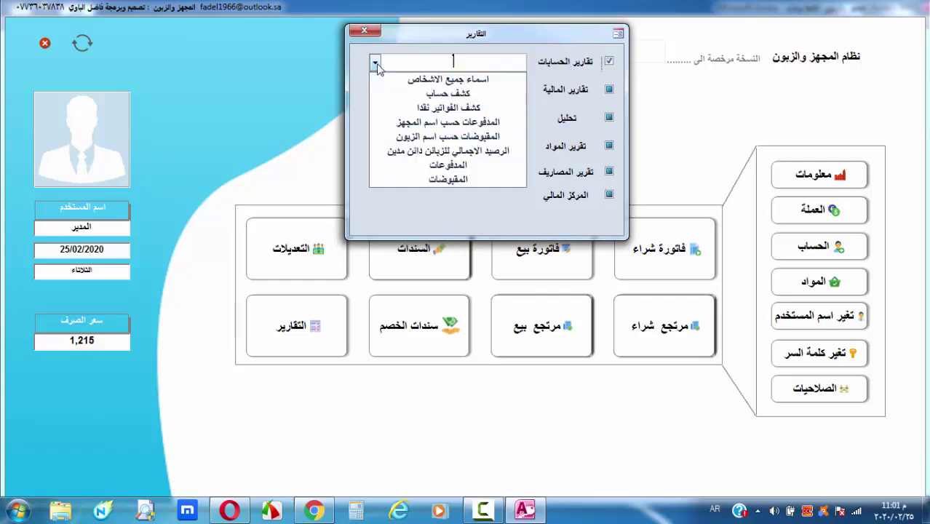
click(411, 89)
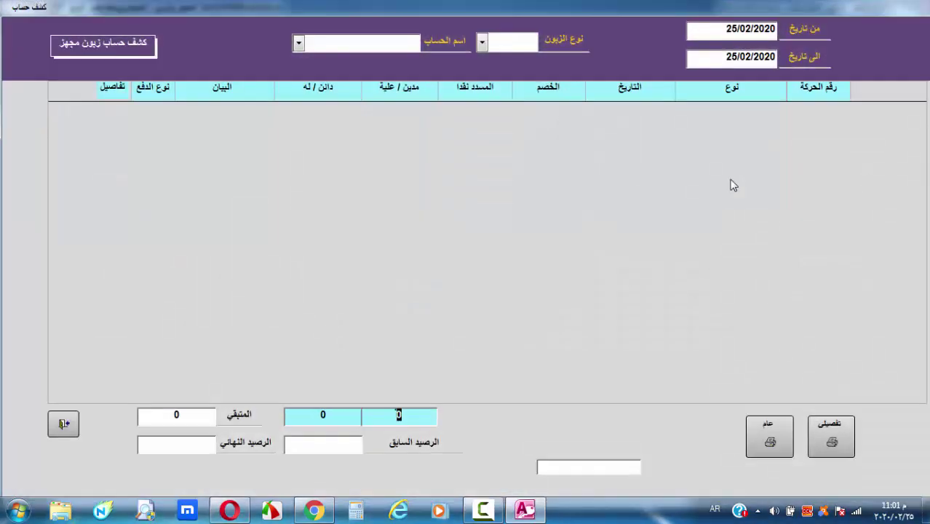
click(482, 42)
click(510, 60)
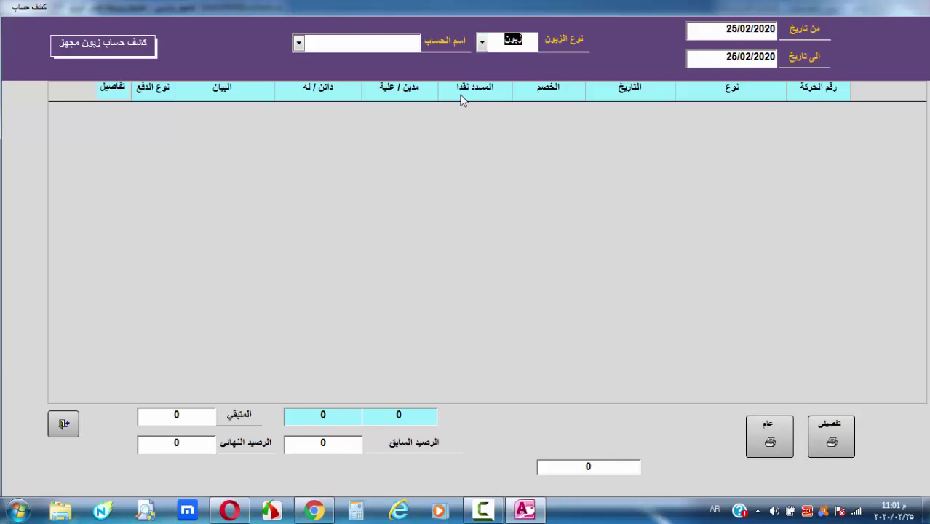
click(298, 43)
click(356, 58)
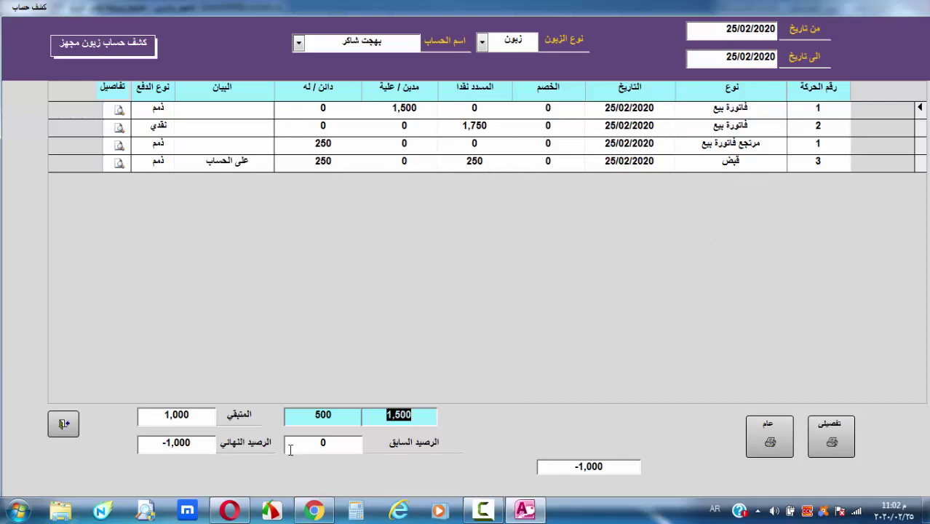
Preview the general and detailed statement reports, then close them and the statement form
click(336, 444)
drag(335, 444, 283, 441)
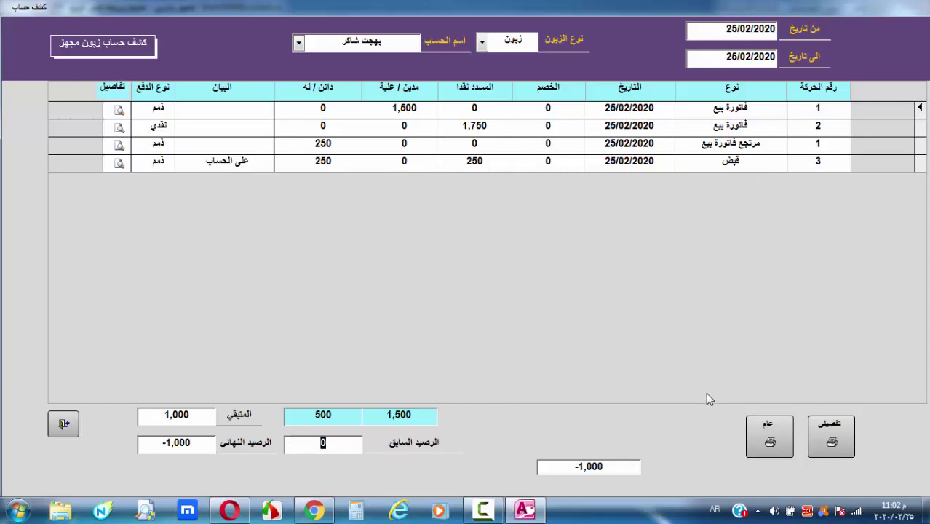
click(775, 442)
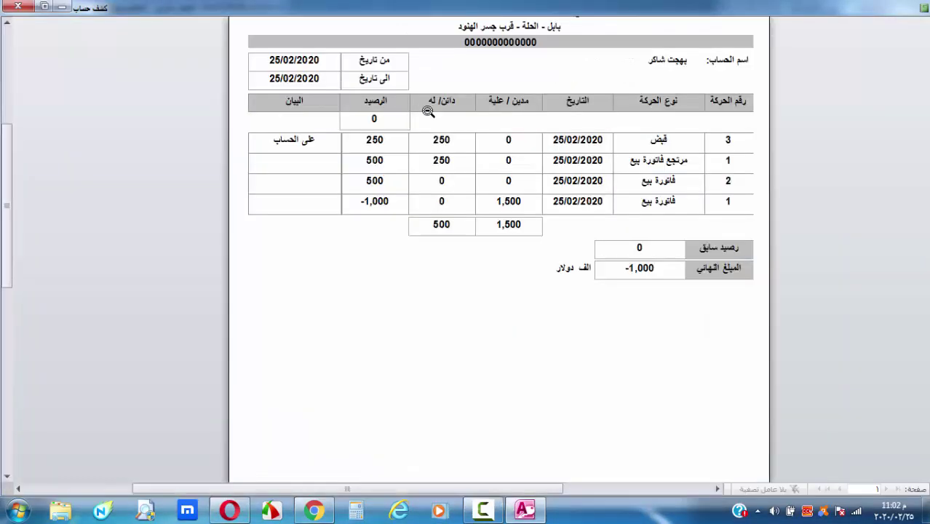
click(17, 6)
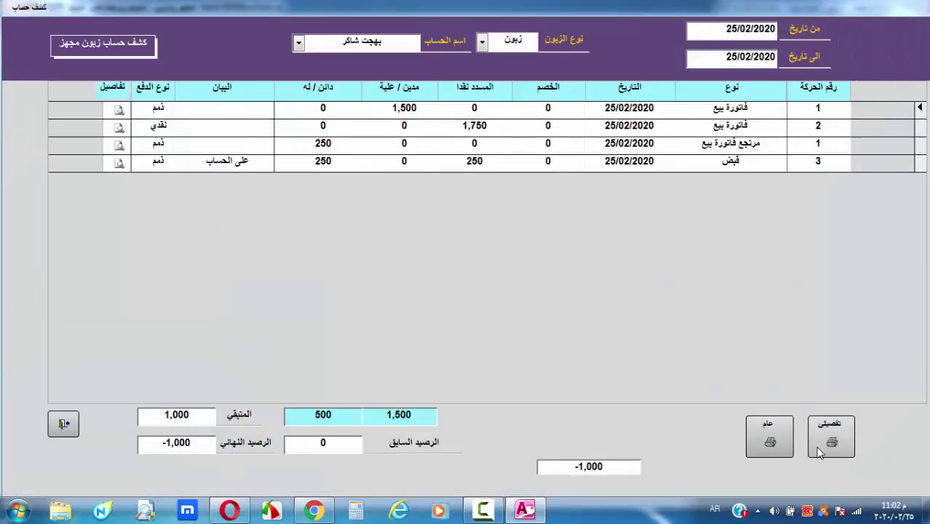
click(821, 450)
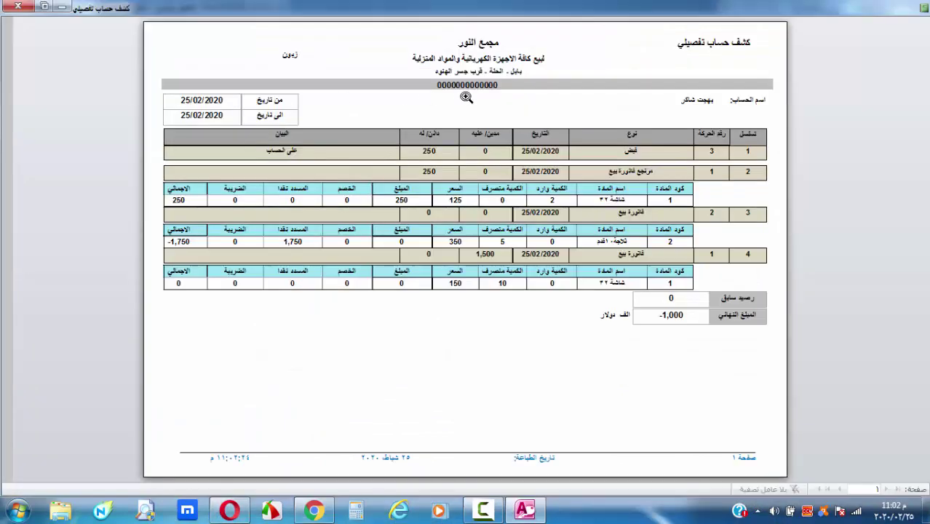
click(467, 97)
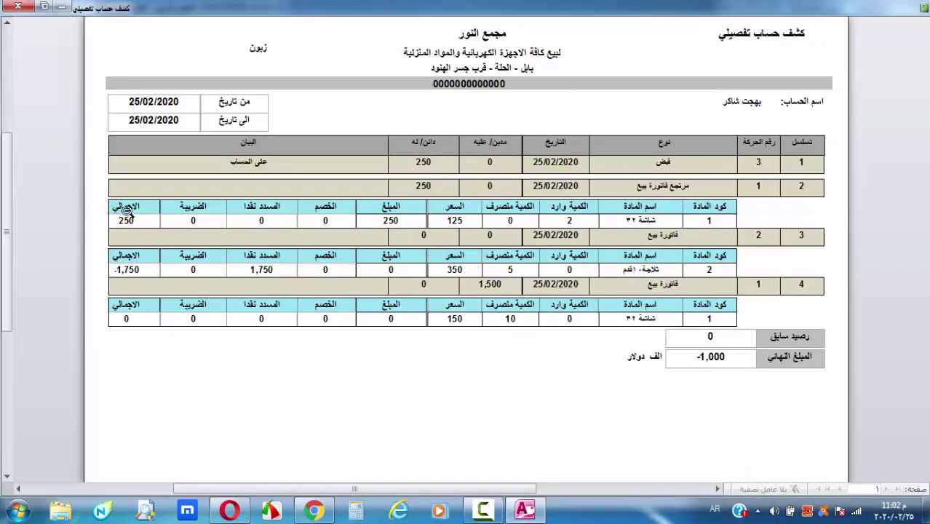
click(18, 6)
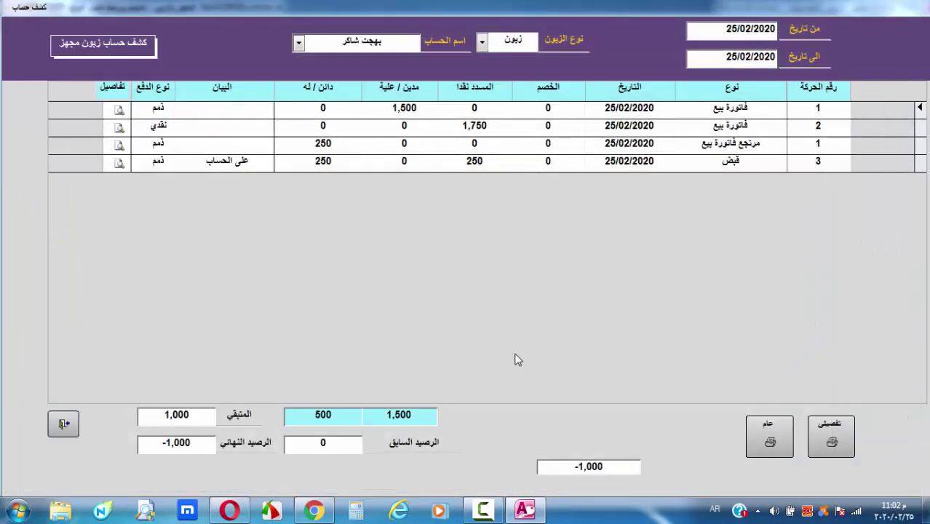
click(64, 423)
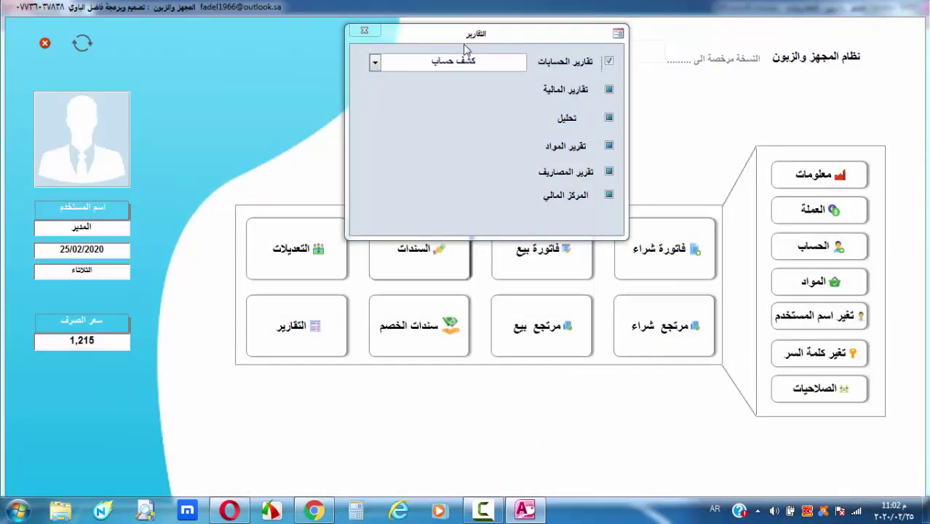
drag(481, 34, 556, 44)
Close Reports, open the discount vouchers form, and select the supplier account
click(439, 39)
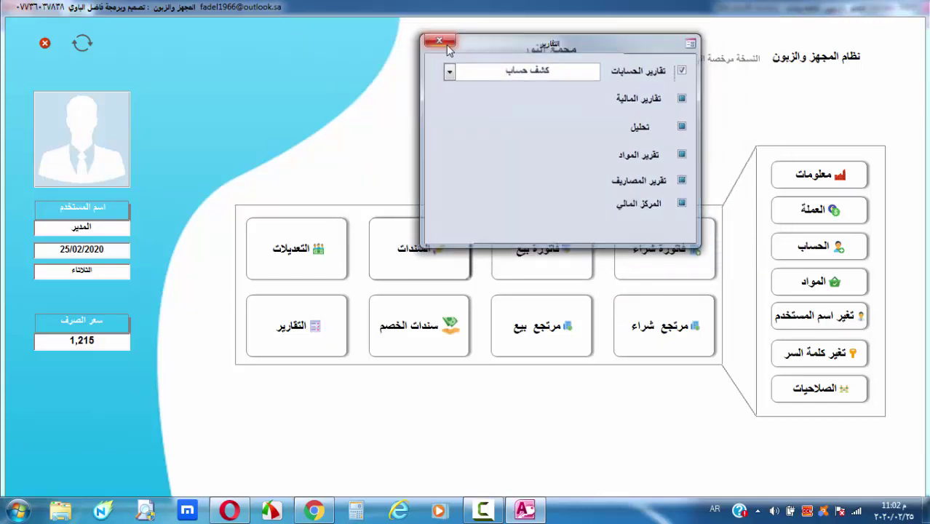
click(434, 339)
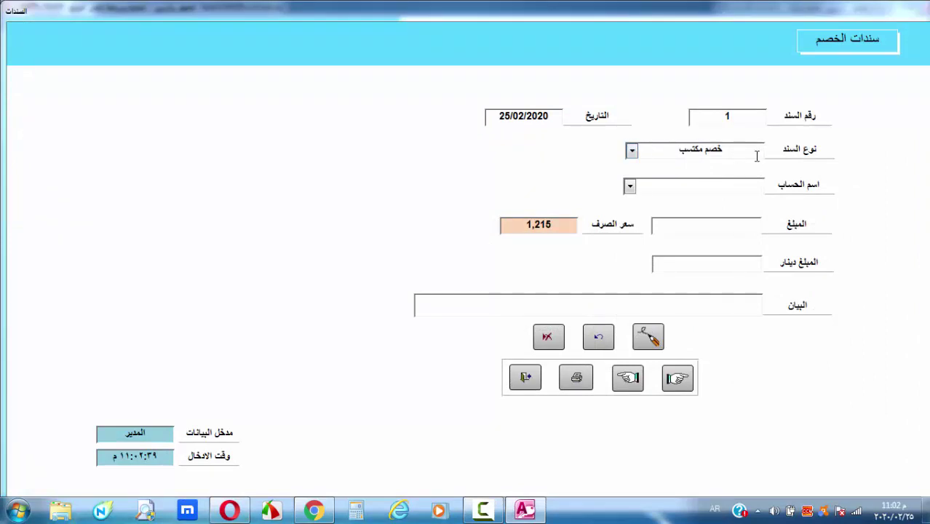
click(729, 186)
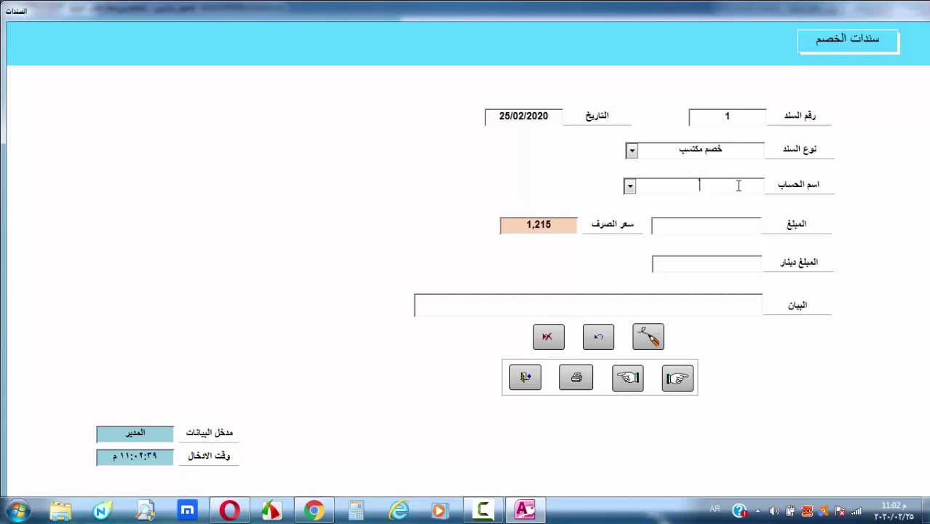
click(629, 186)
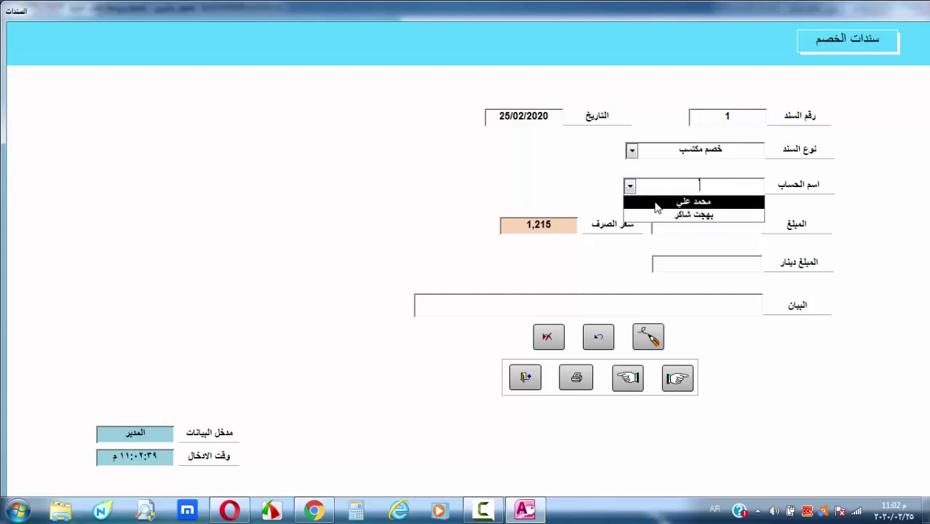
click(699, 201)
Enter 2,000 as an earned discount (خصم مكتسب) and save voucher 1
key(Tab)
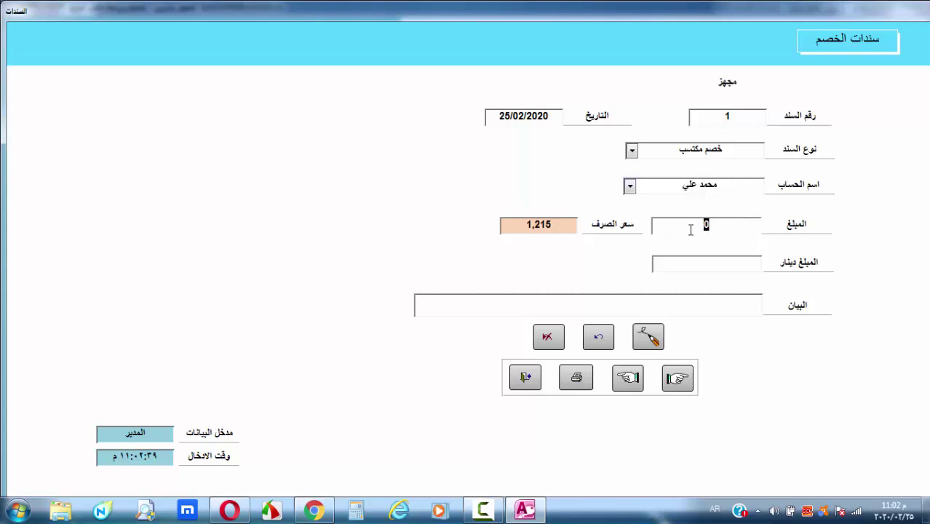
text(2,000)
click(718, 270)
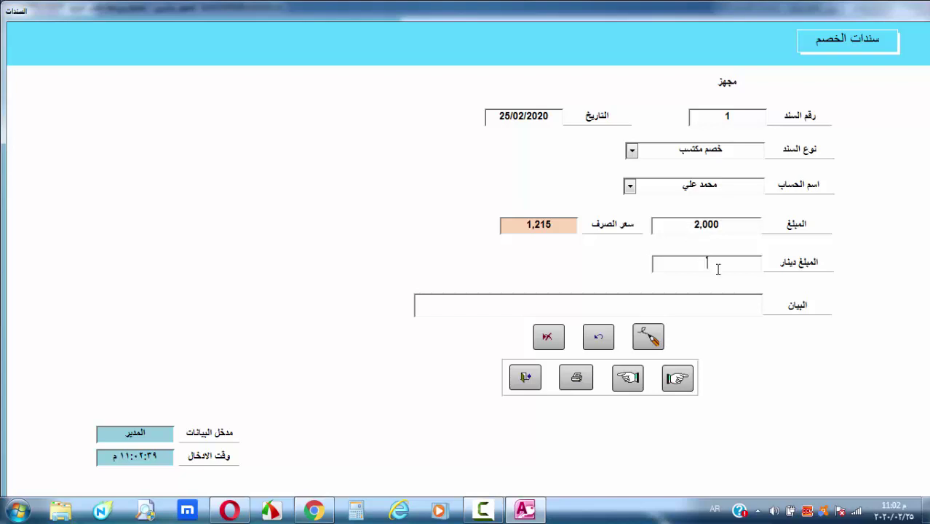
click(692, 307)
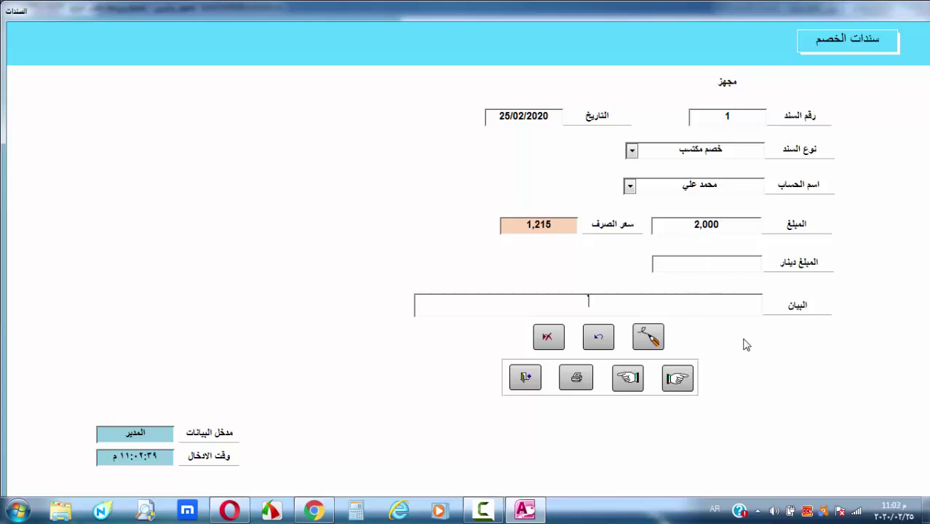
click(650, 340)
click(631, 151)
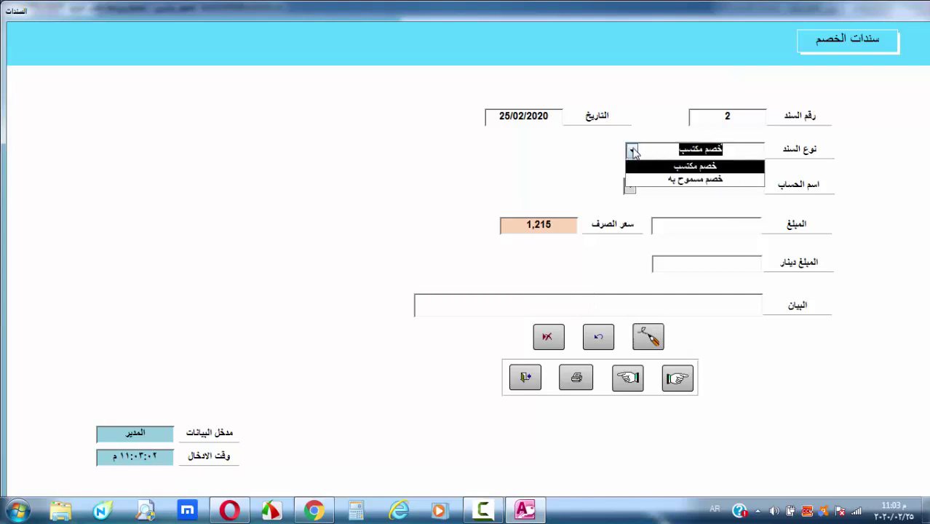
Make voucher 2 an allowed discount (خصم مسموح به) of 500 for the customer and save it
click(631, 151)
click(632, 150)
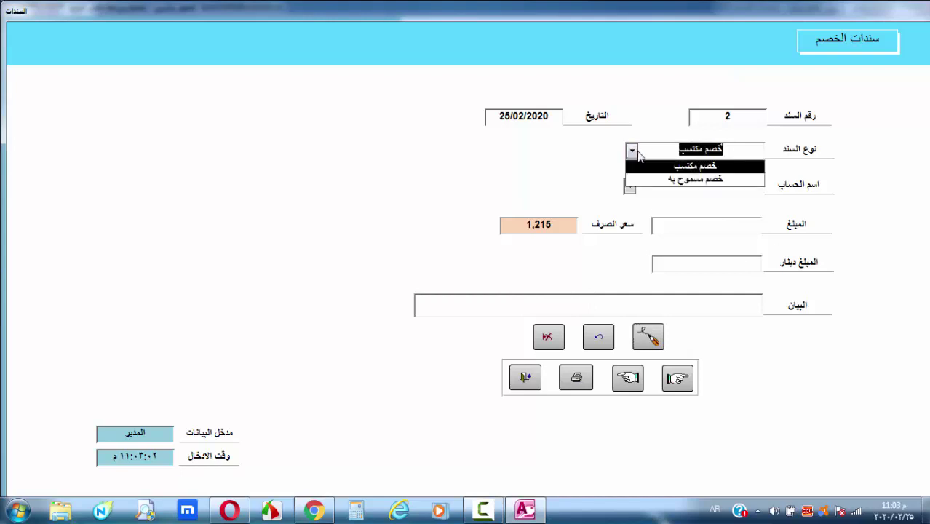
click(723, 180)
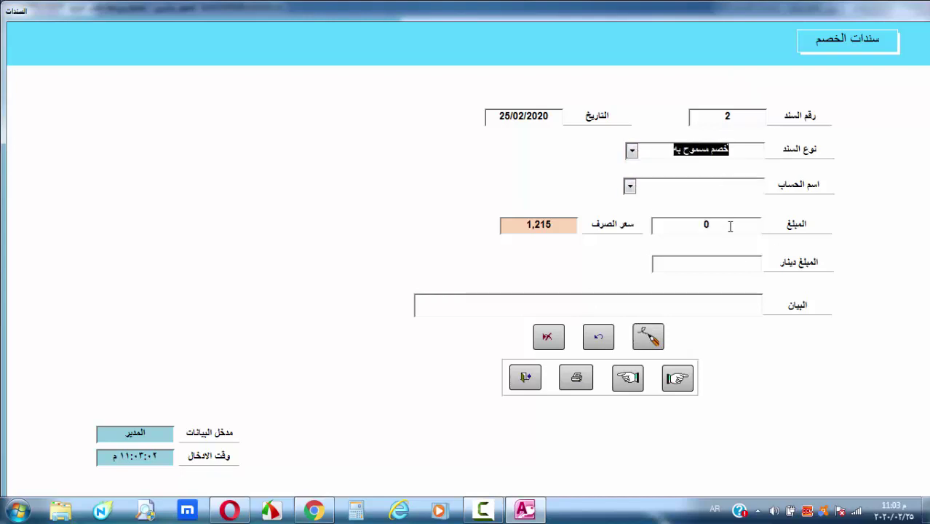
click(727, 191)
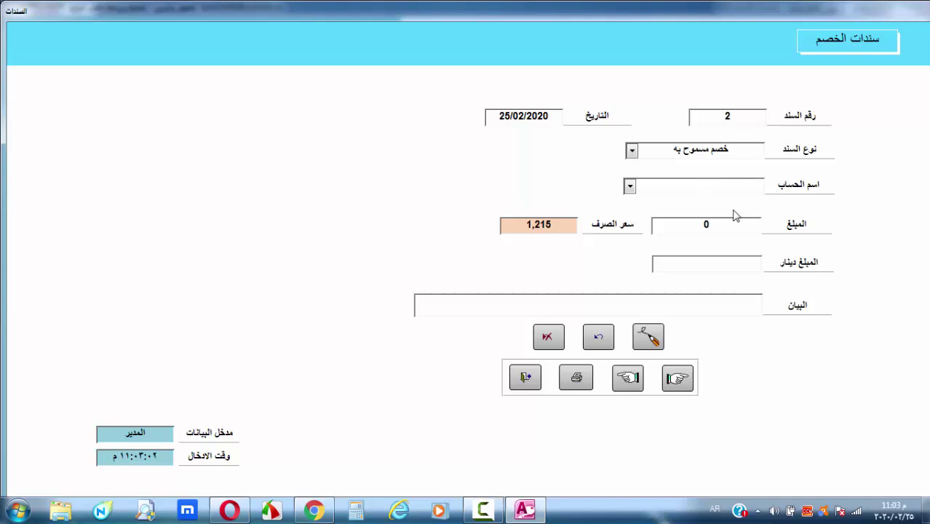
click(630, 187)
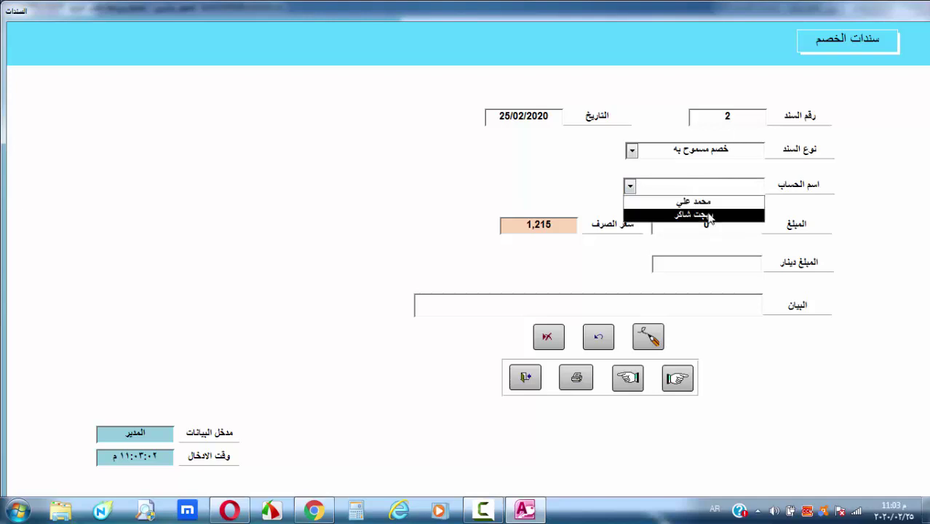
click(706, 217)
double_click(733, 225)
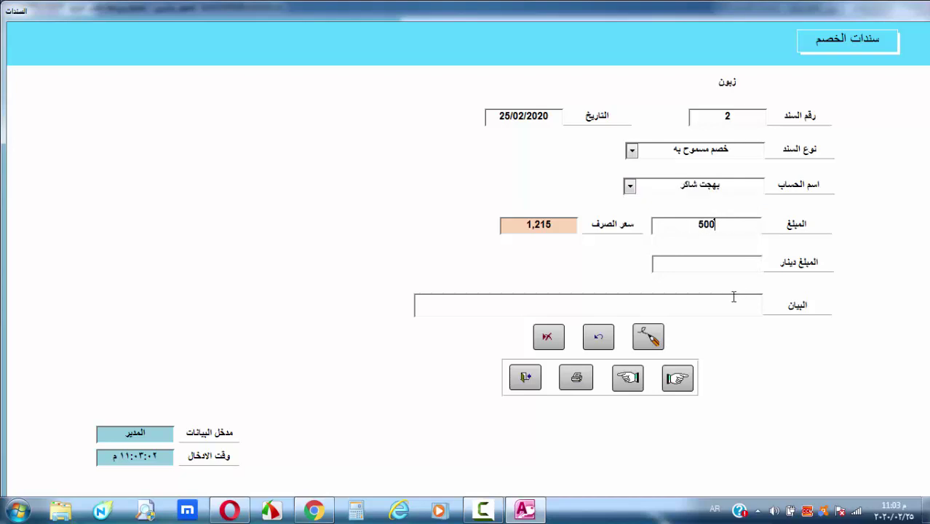
click(648, 336)
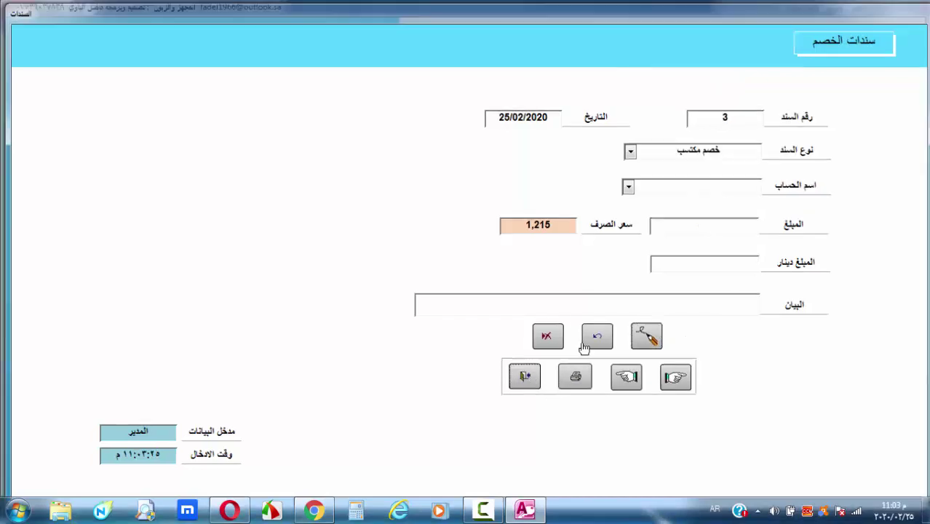
Close the discount vouchers and open the كشف حساب account statement report
click(586, 342)
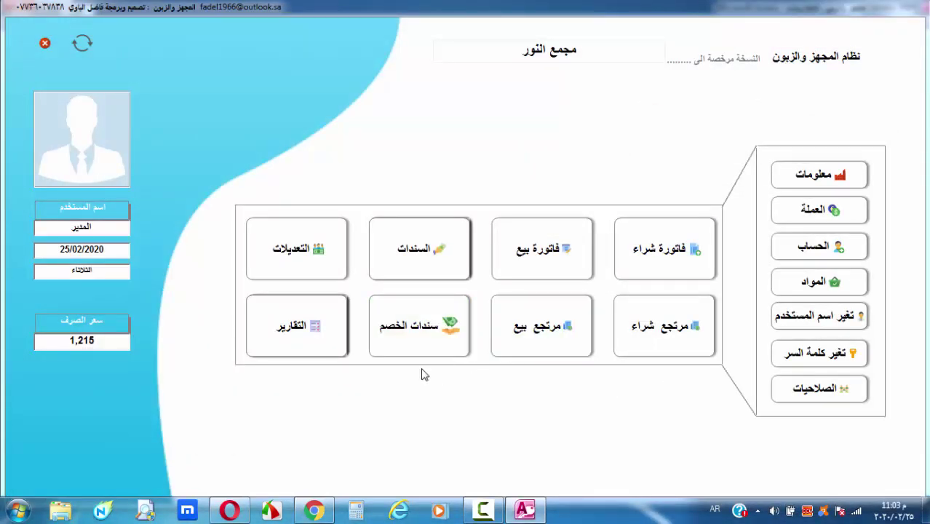
click(299, 336)
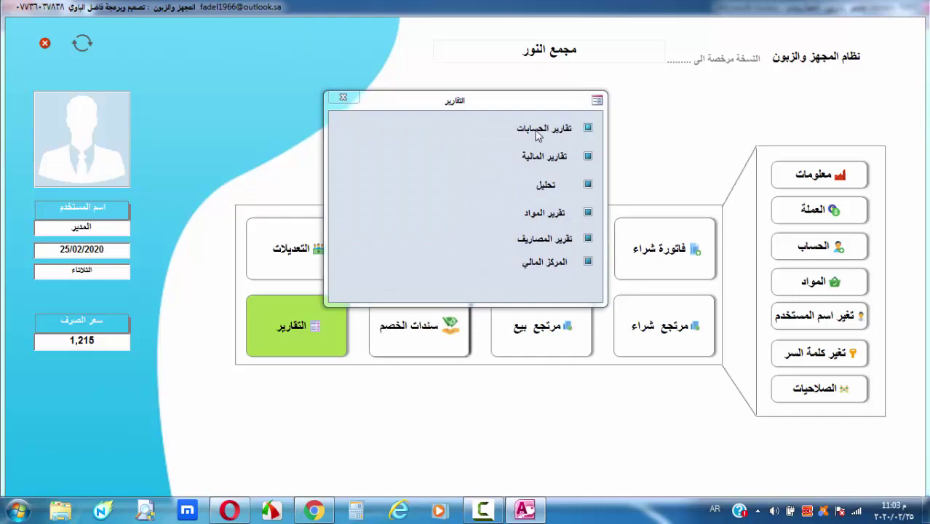
click(537, 132)
click(354, 132)
click(435, 163)
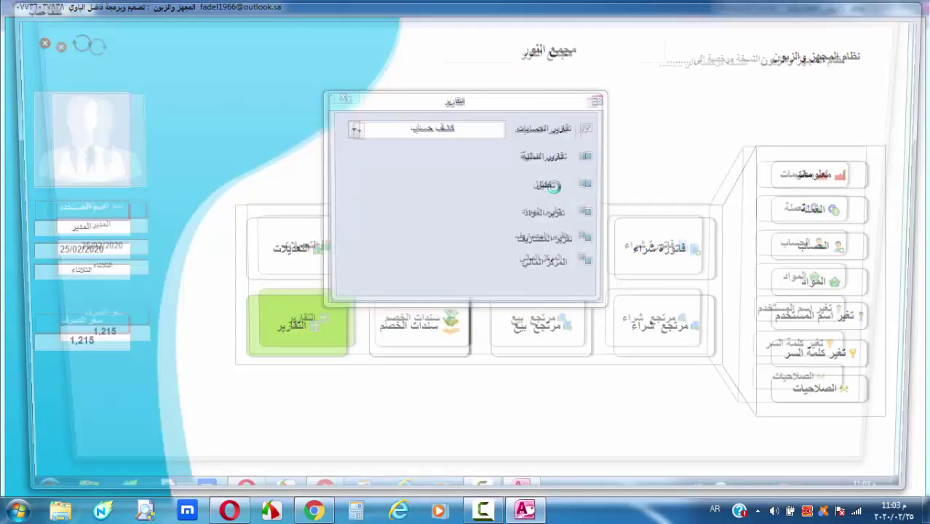
Show the customer's (زبون) statement, confirming a final balance of -500
click(482, 43)
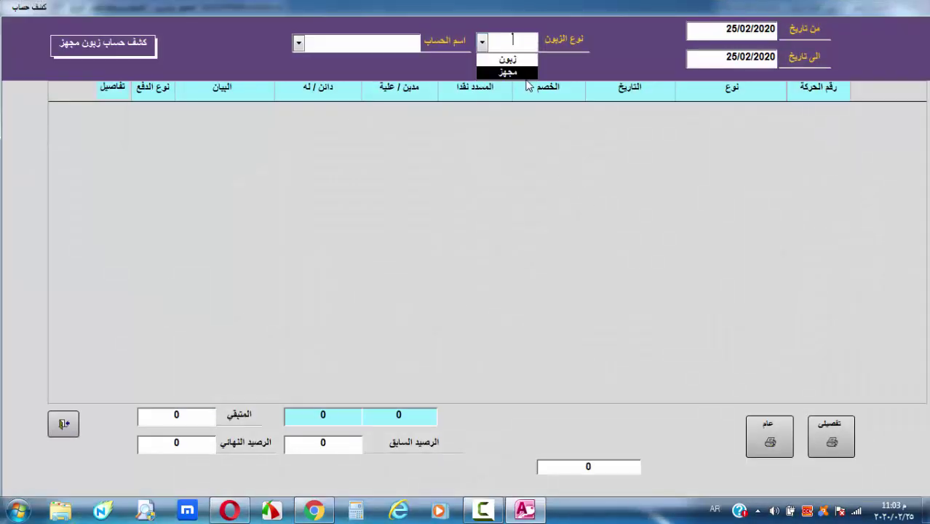
click(510, 61)
click(299, 43)
click(333, 60)
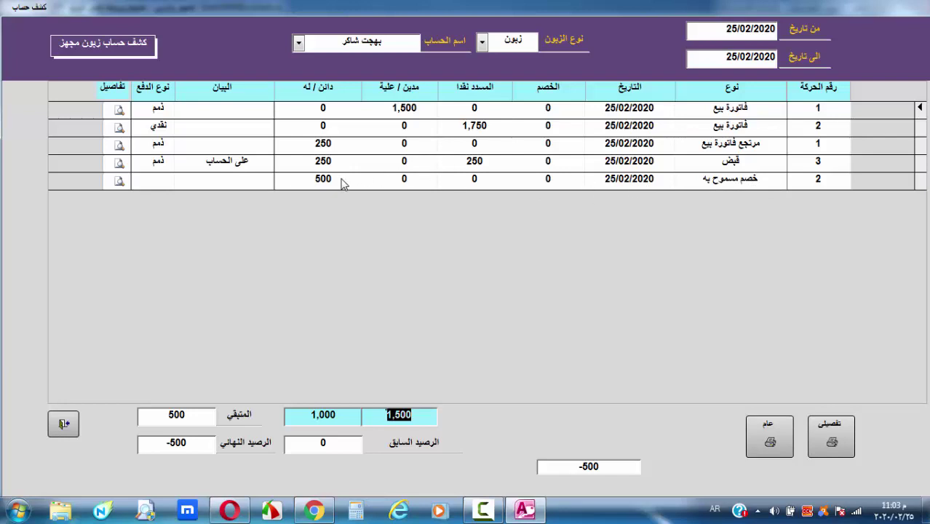
key(Tab)
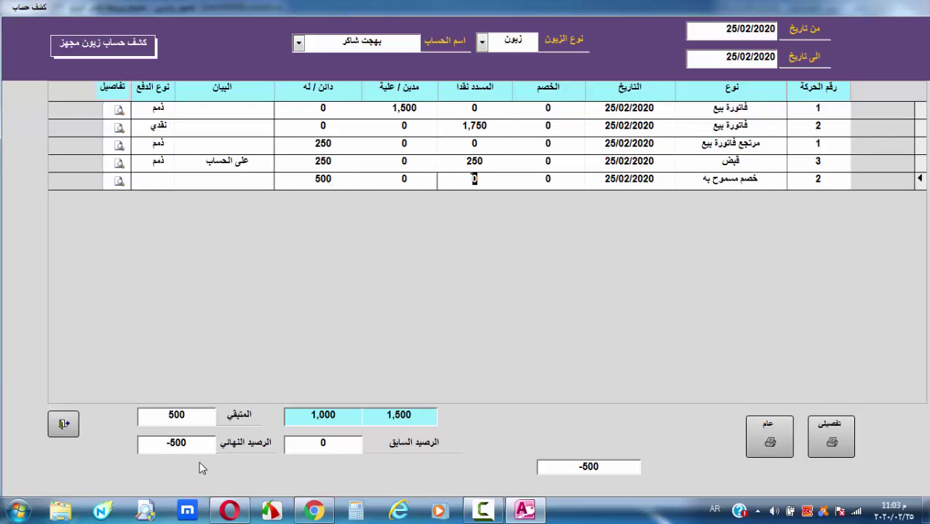
click(192, 446)
Show the supplier's (مجهز) statement with final balance 28,000, then close it
click(482, 42)
click(518, 69)
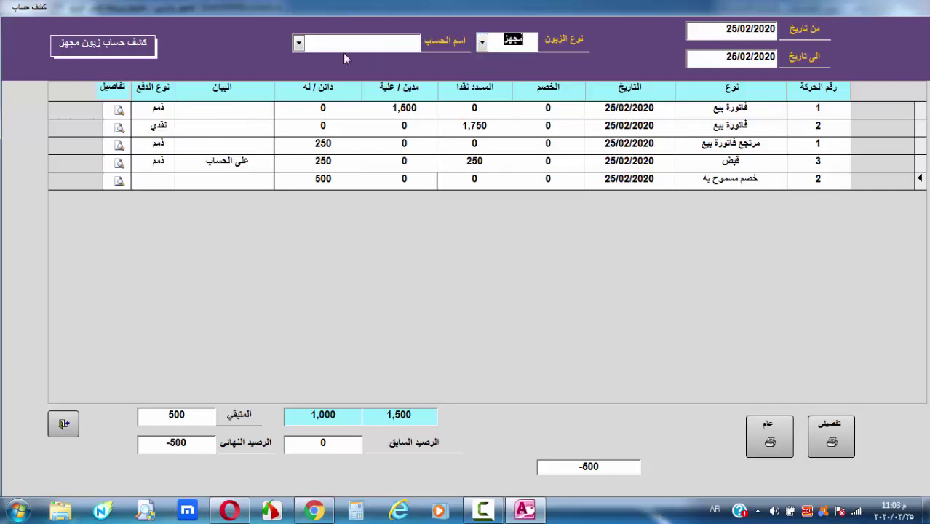
click(299, 42)
click(357, 59)
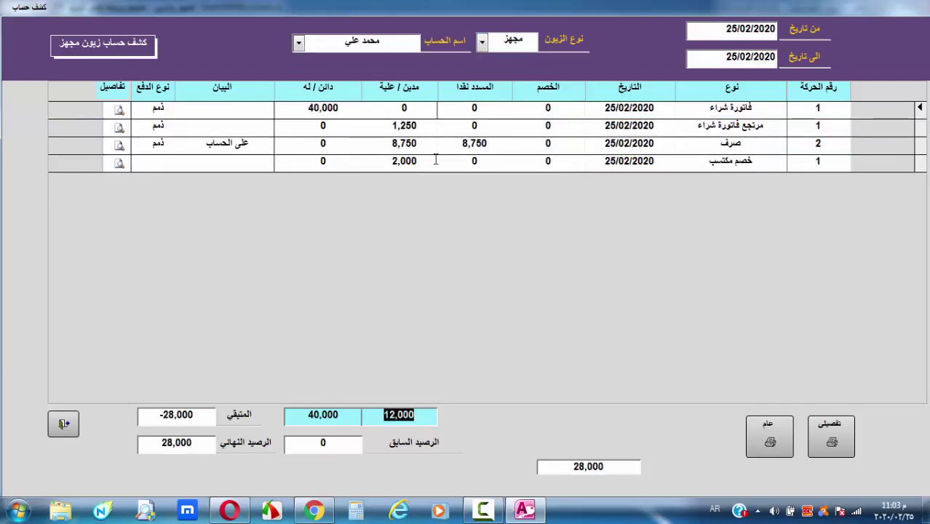
click(198, 449)
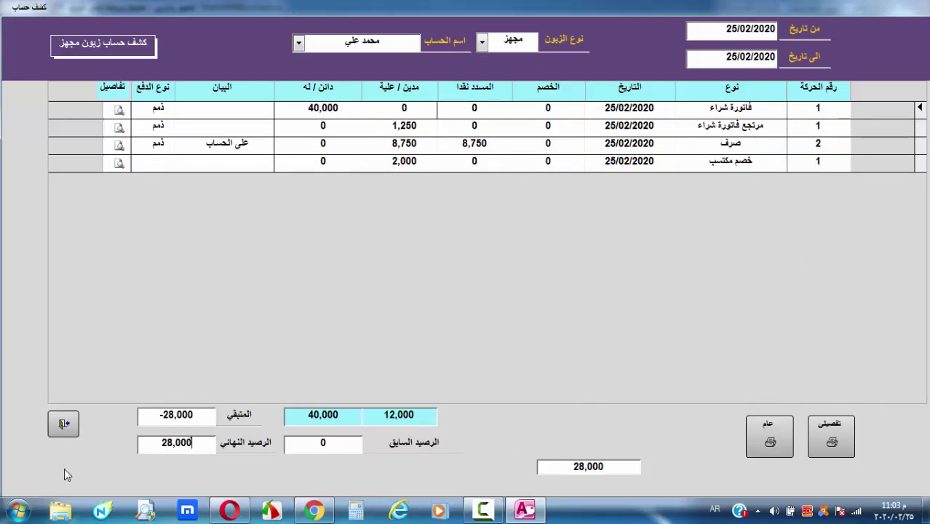
click(63, 424)
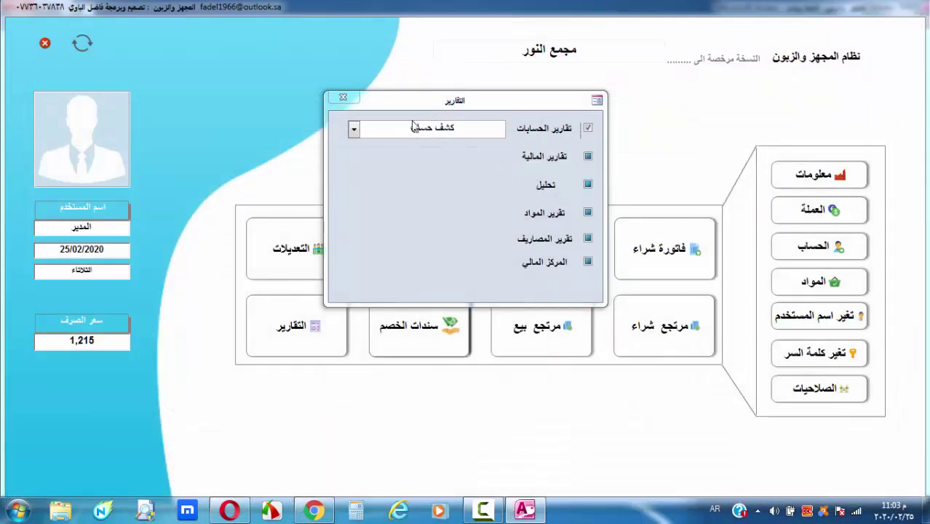
Close Reports and open the payment voucher editor from the التعديلات panel
click(343, 96)
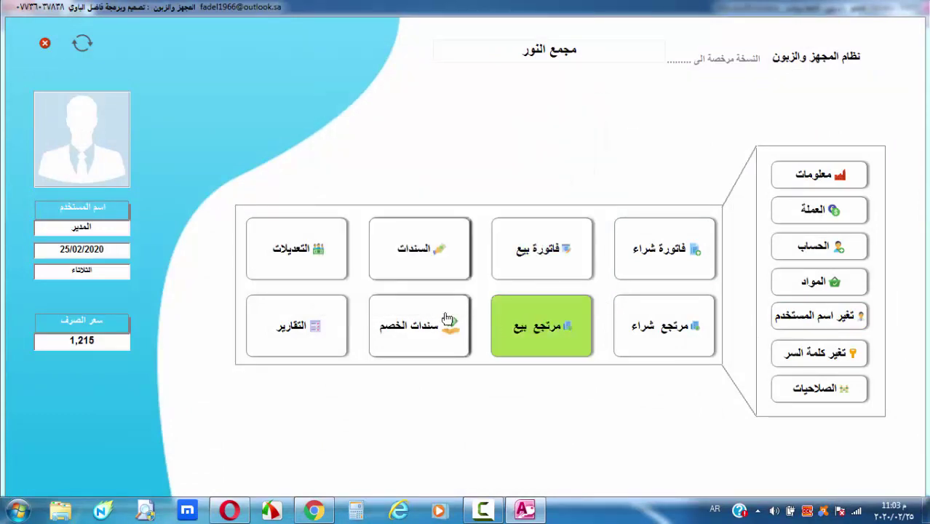
click(321, 275)
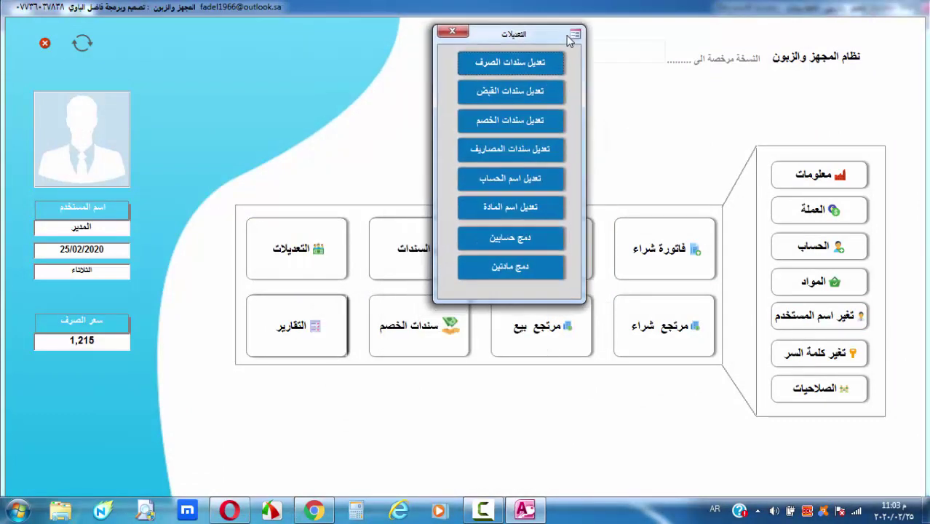
drag(570, 41, 624, 29)
click(583, 57)
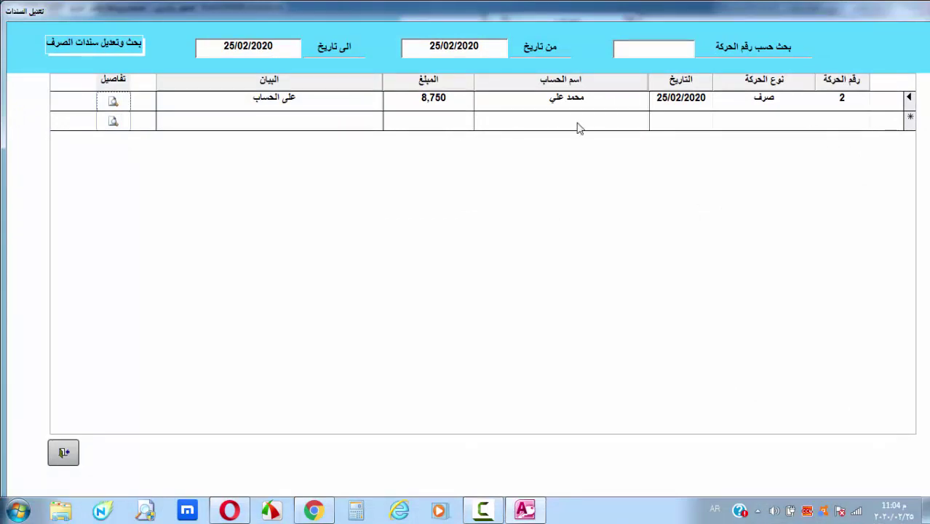
click(63, 452)
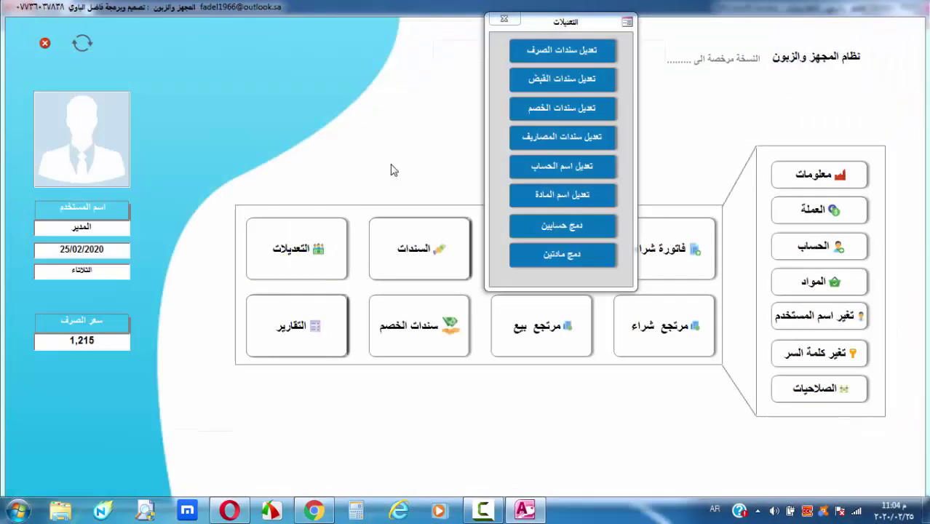
Reopen the payment voucher editor, inspect voucher 2's details, and focus the رقم الحركة search
click(538, 51)
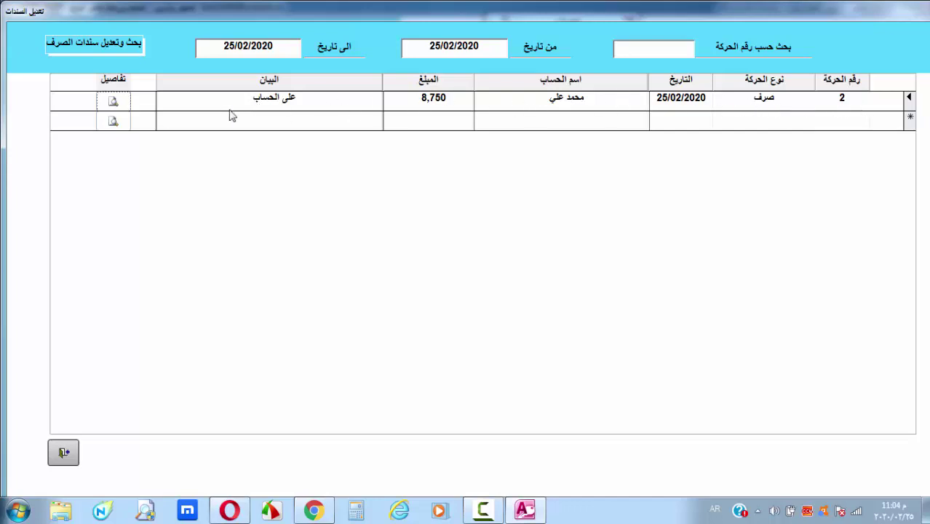
click(113, 105)
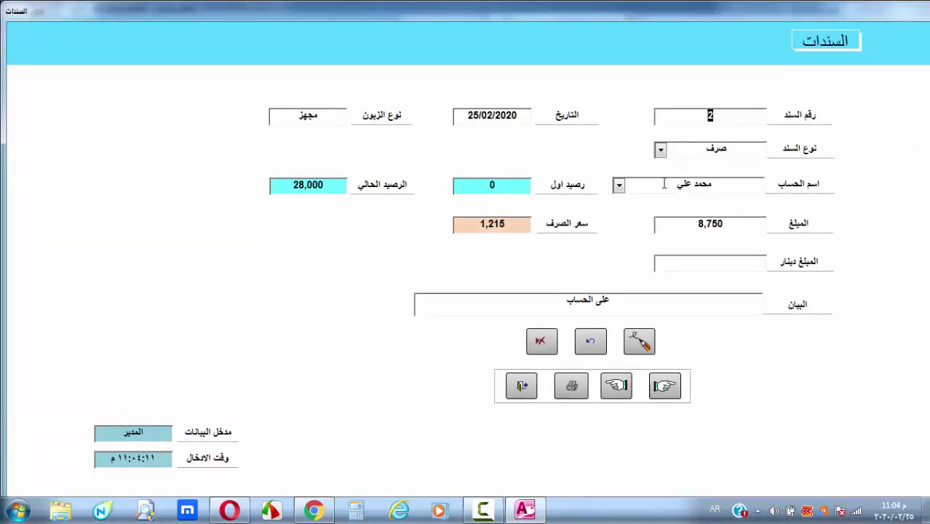
click(522, 386)
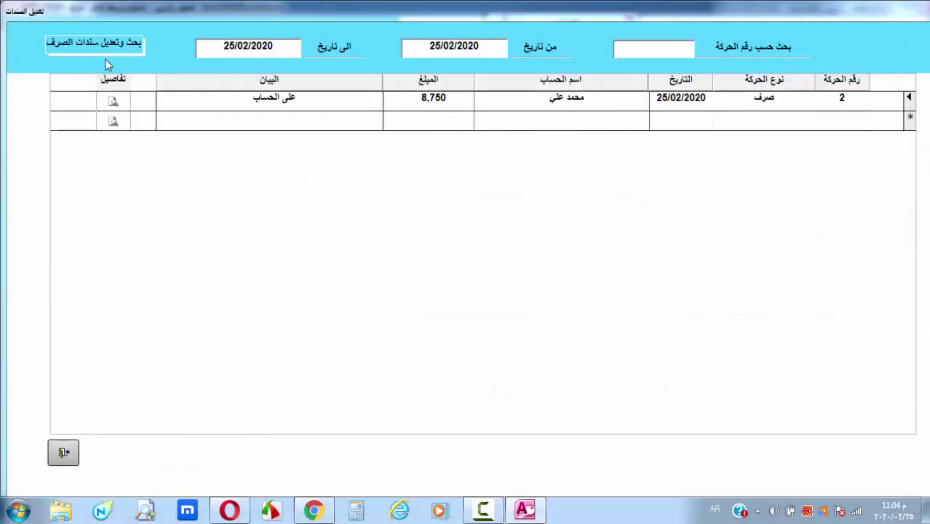
click(114, 103)
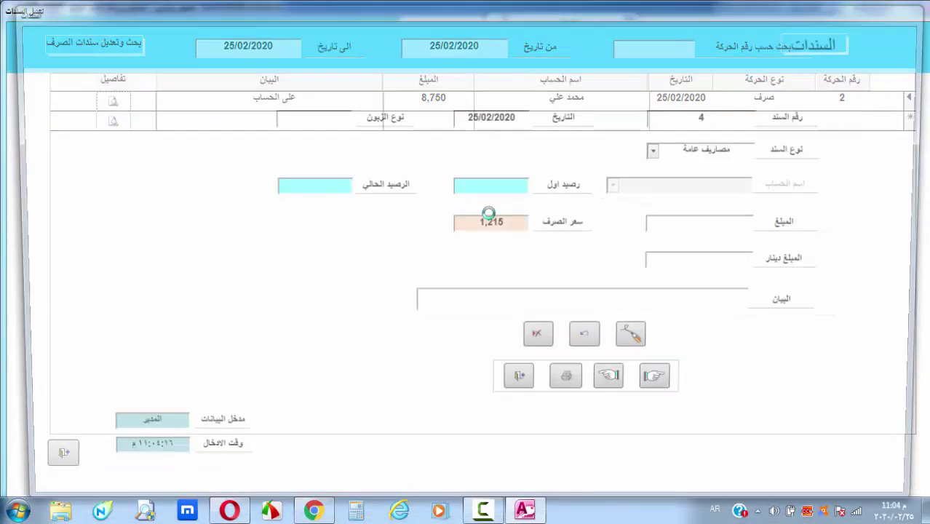
click(522, 386)
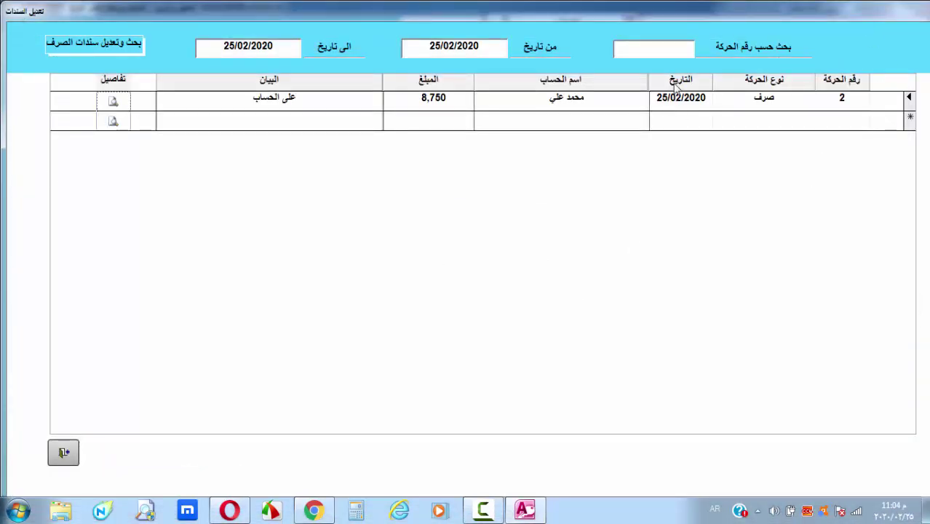
click(662, 50)
Leave the payment list and review the details of receipt vouchers 2 and 3, then close the receipt list
click(63, 453)
click(562, 80)
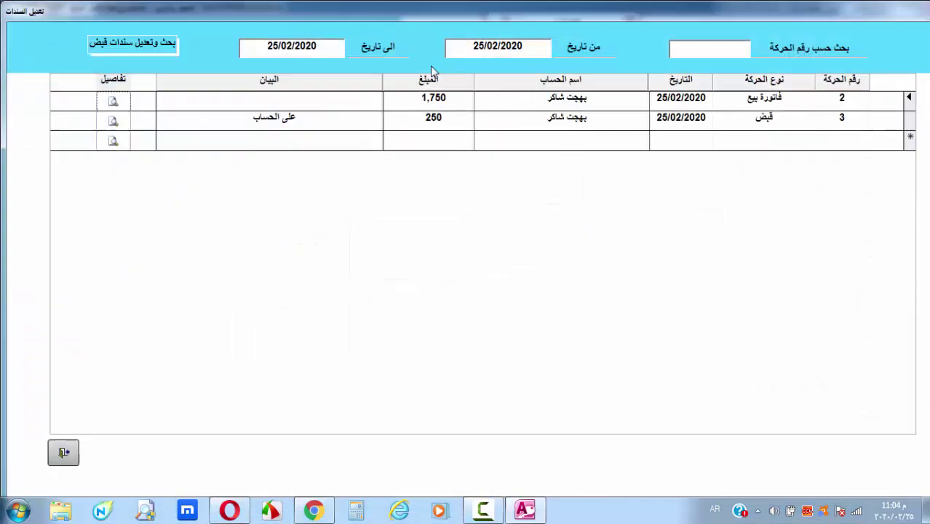
click(115, 103)
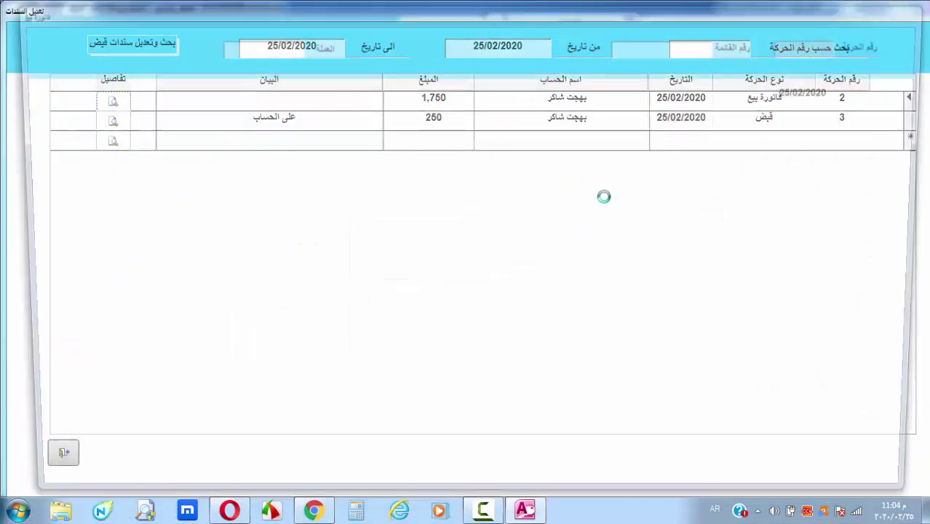
key(Escape)
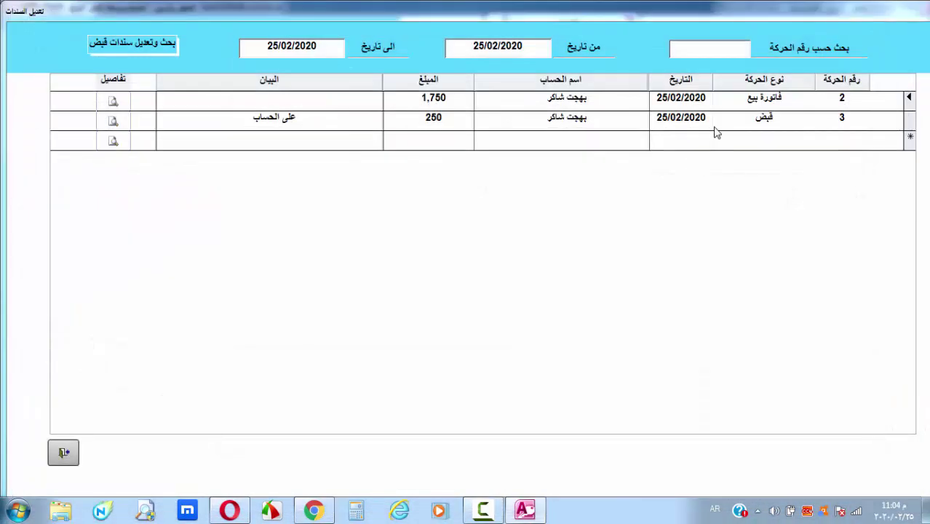
click(114, 122)
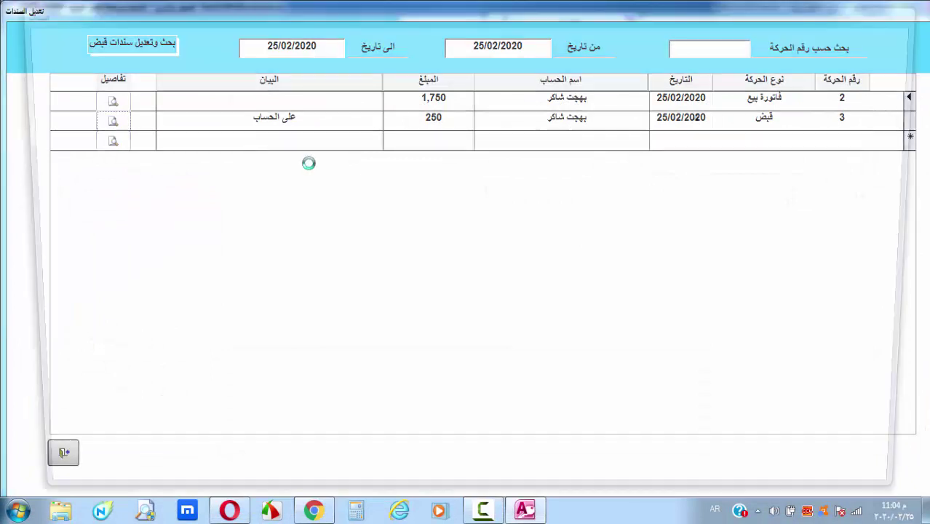
click(523, 387)
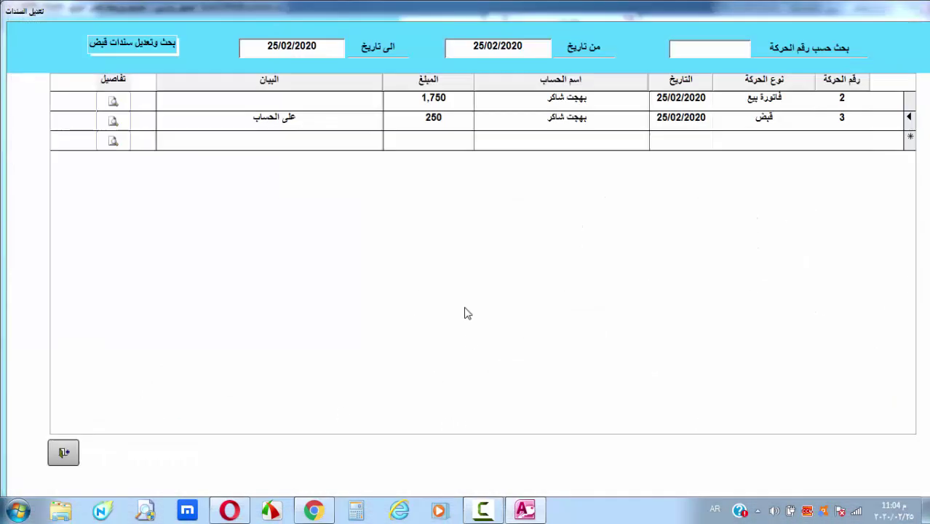
key(Escape)
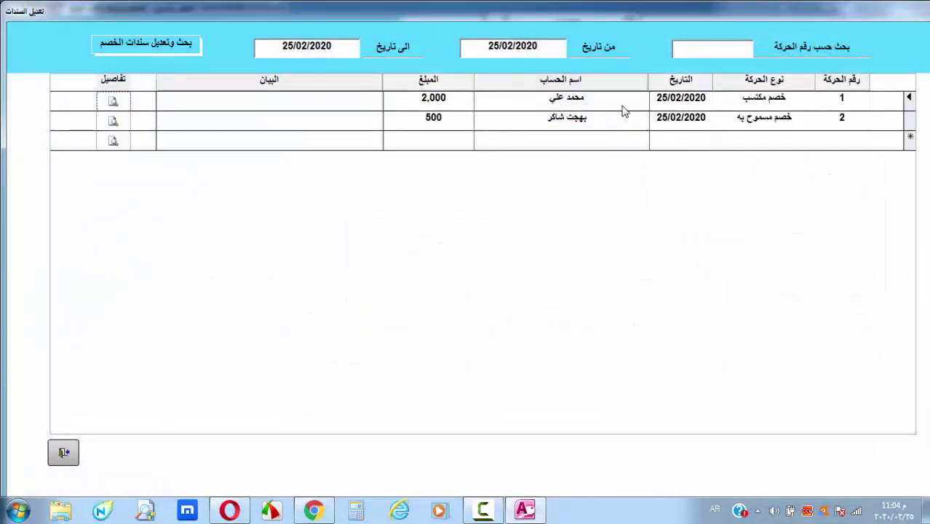
Review the details of discount vouchers 1 and 2, then close the discount-voucher edit list
click(114, 103)
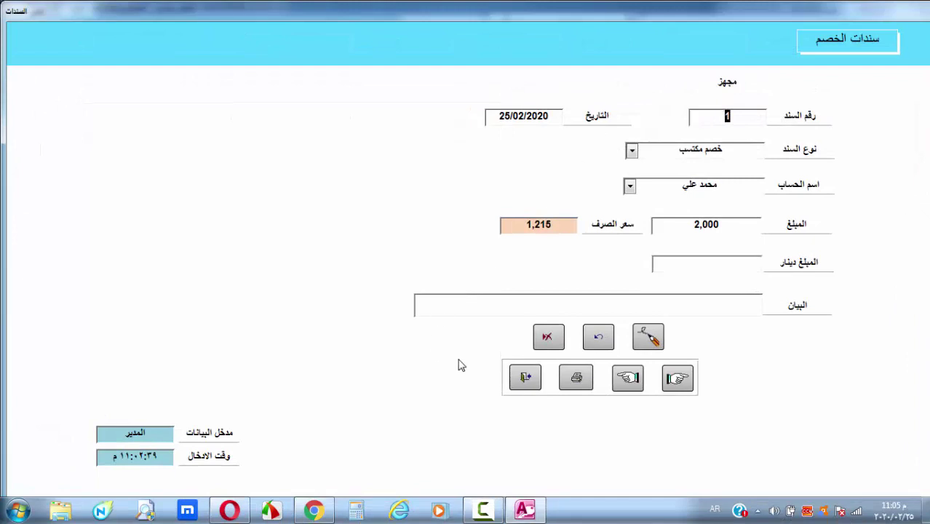
click(525, 377)
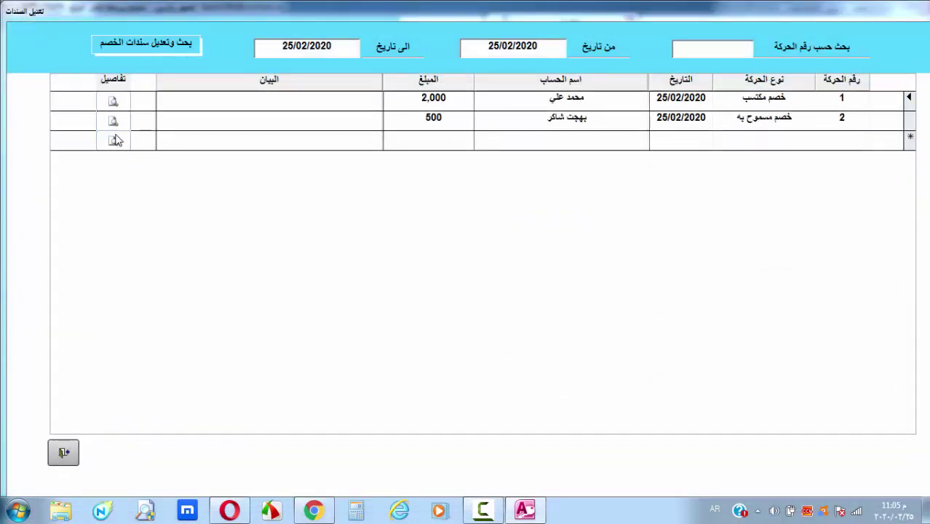
click(113, 121)
click(525, 377)
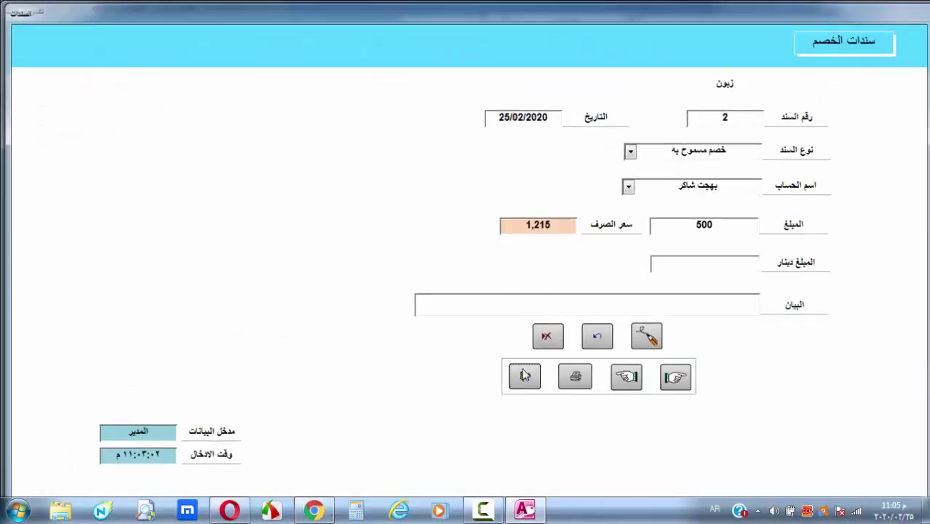
click(63, 453)
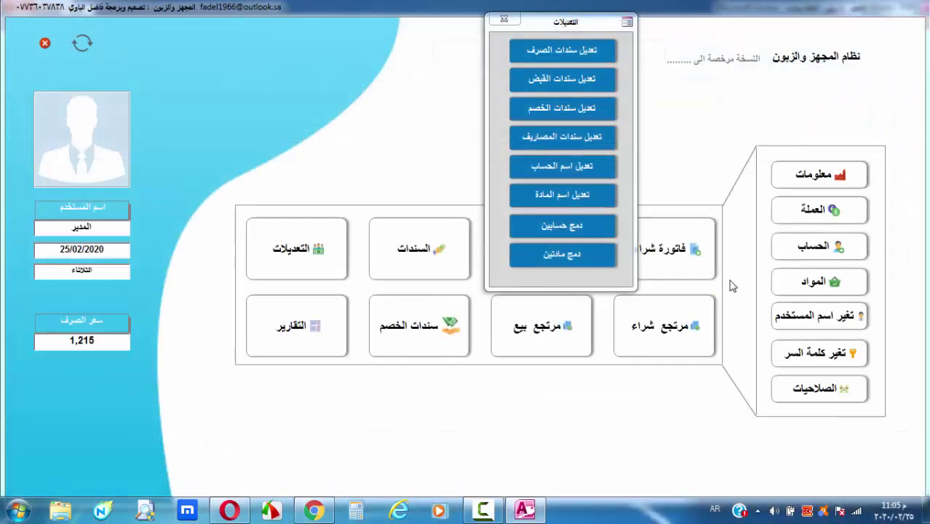
Open the expense-voucher edit list, check expense voucher 1's details, and close both forms
click(579, 144)
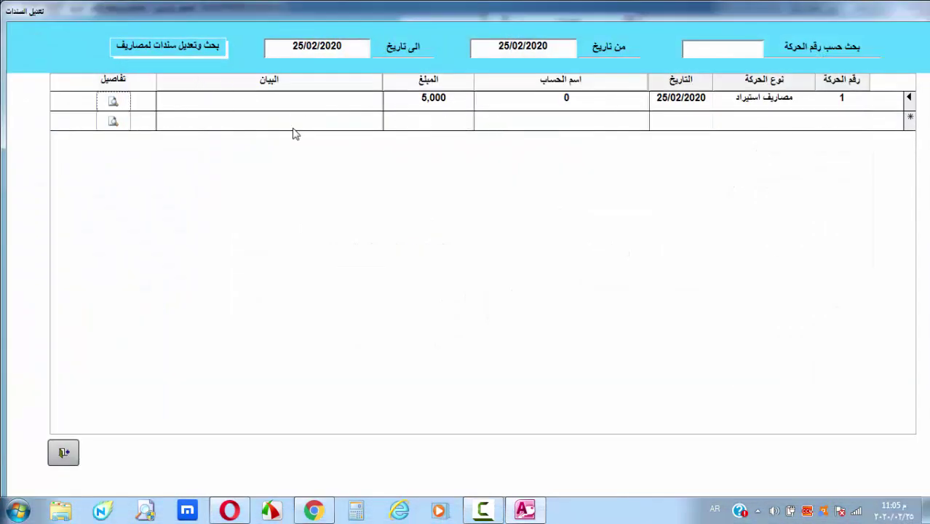
click(112, 100)
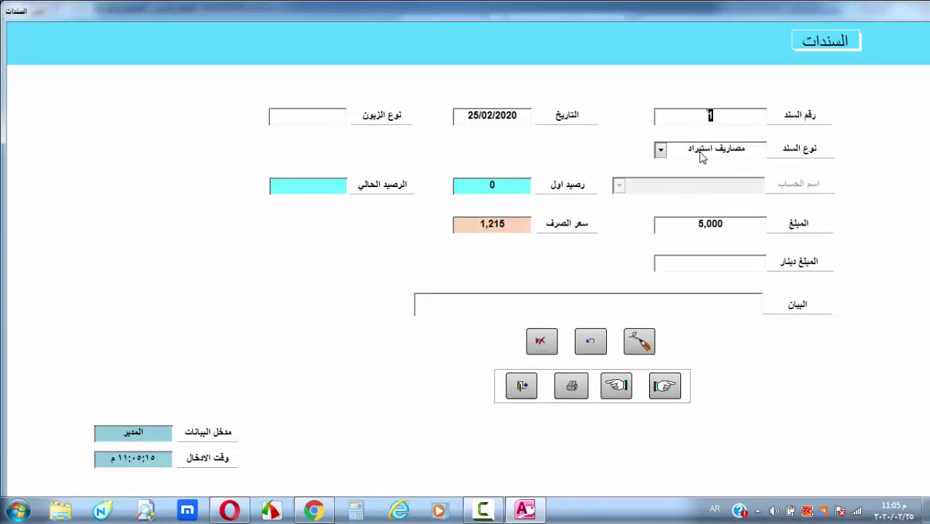
click(525, 393)
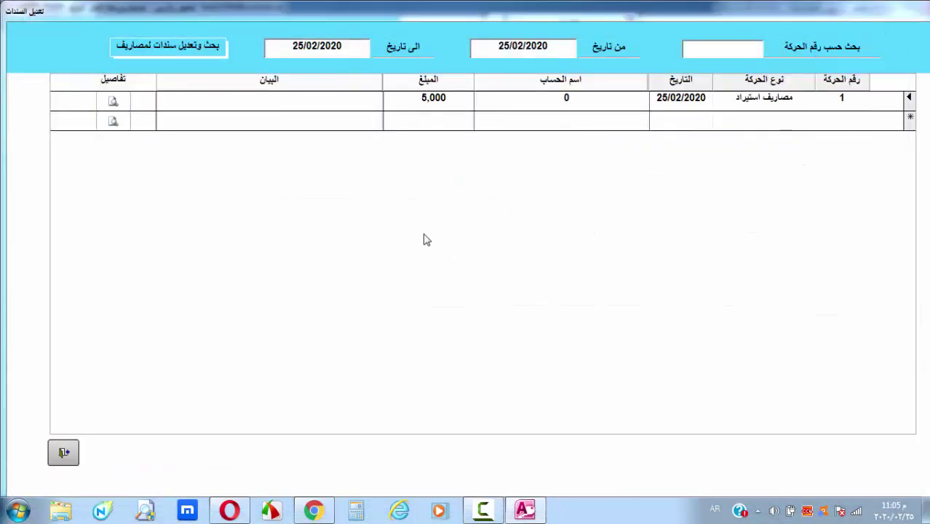
click(64, 448)
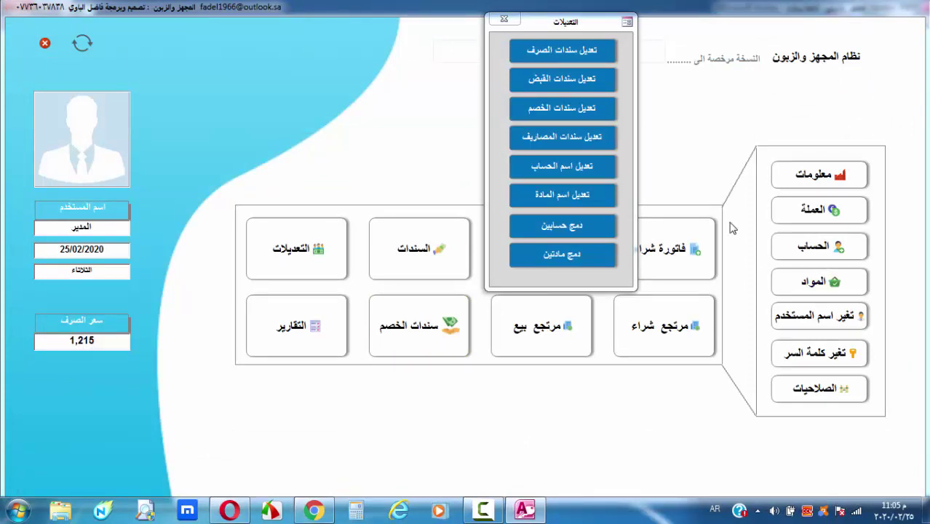
Open the account rename tool and pick the first named account as the old name
key(F9)
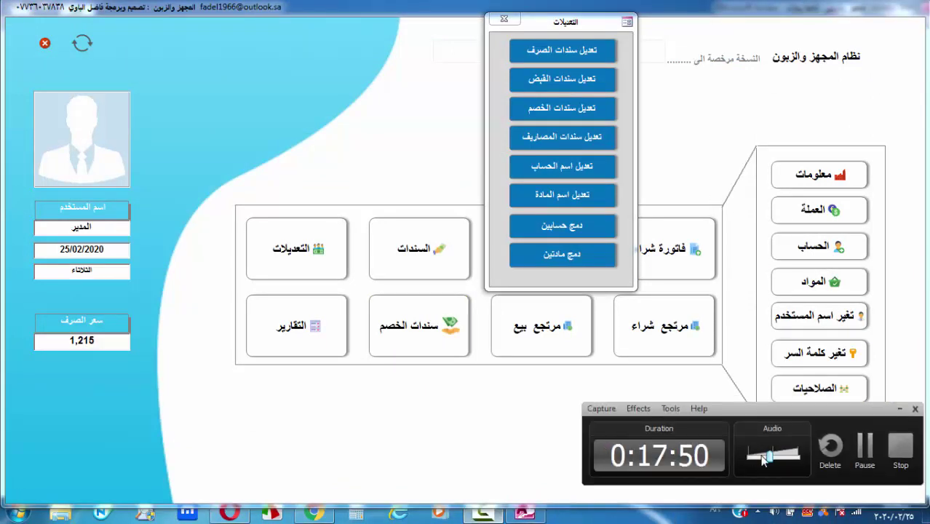
key(F9)
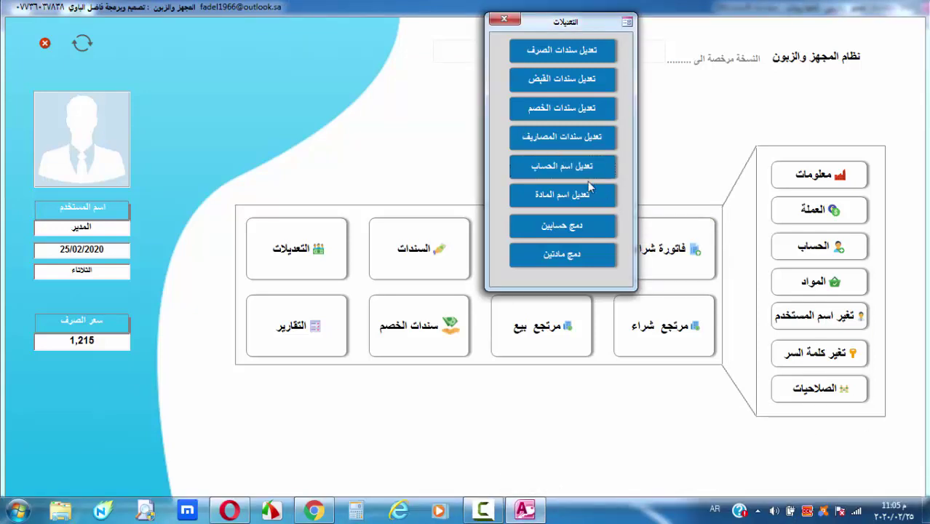
click(561, 167)
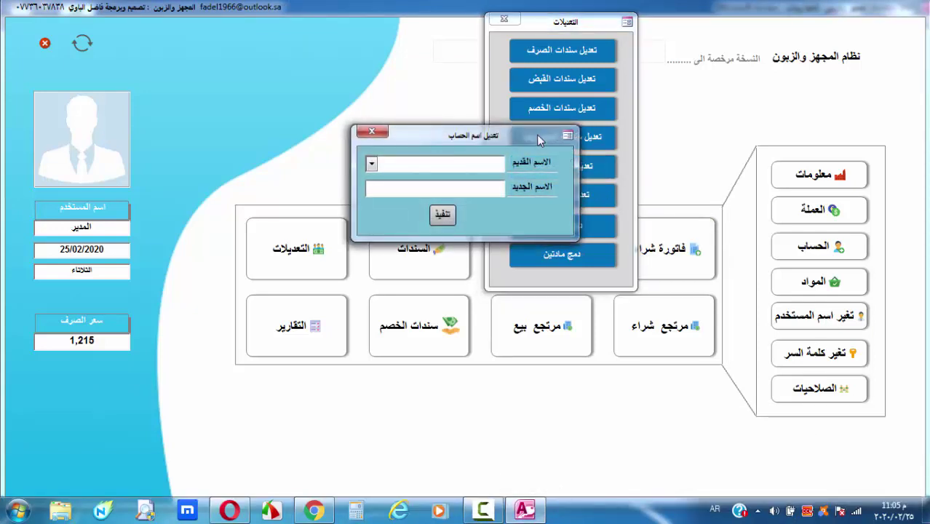
drag(537, 135, 615, 97)
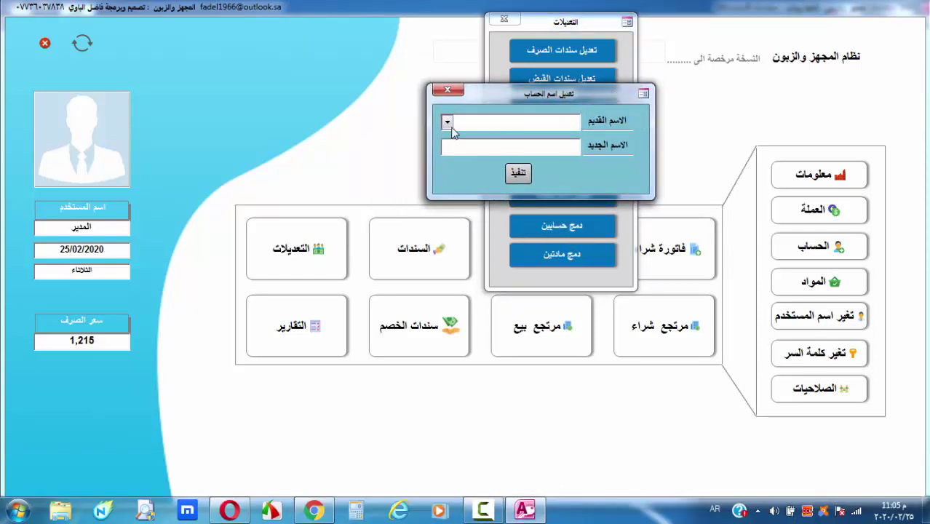
click(447, 123)
click(447, 122)
click(447, 122)
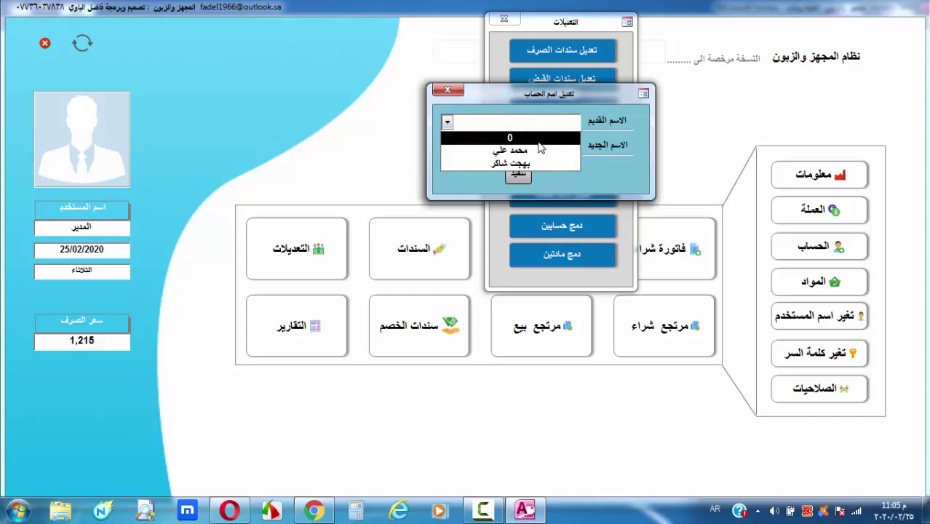
click(532, 152)
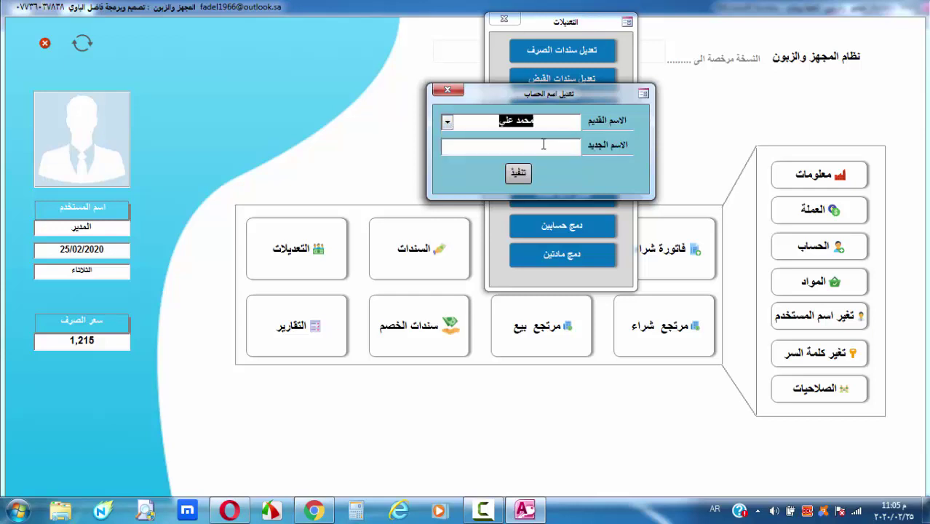
Begin a new account name with 'أ', then close the account rename tool without saving
click(543, 146)
text(أ)
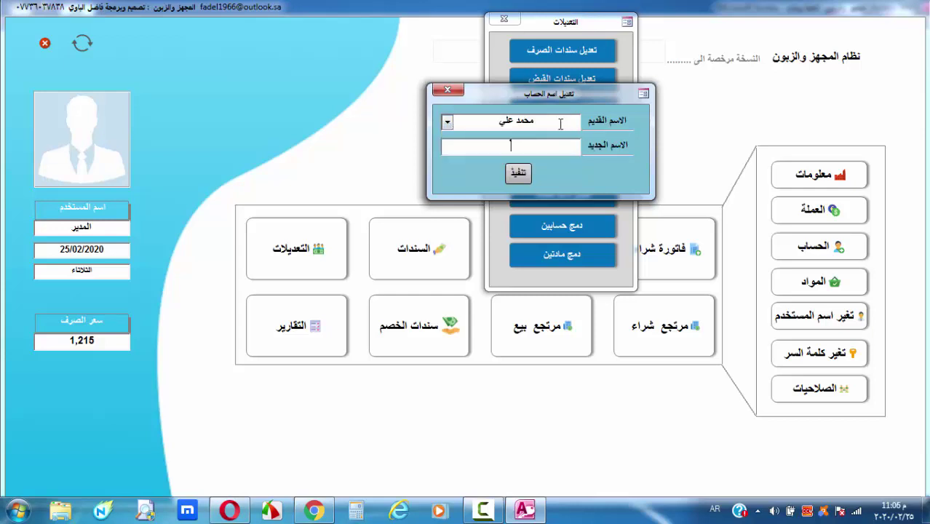
drag(559, 124, 462, 121)
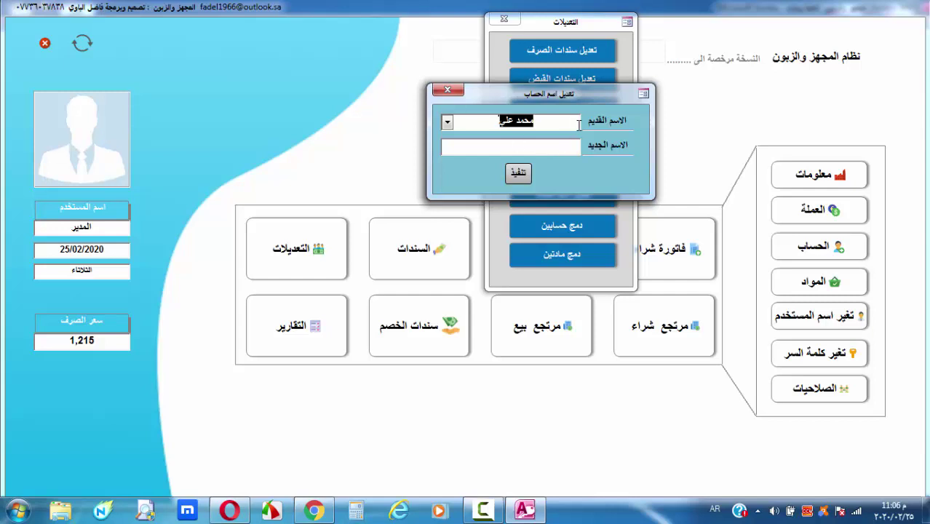
click(559, 151)
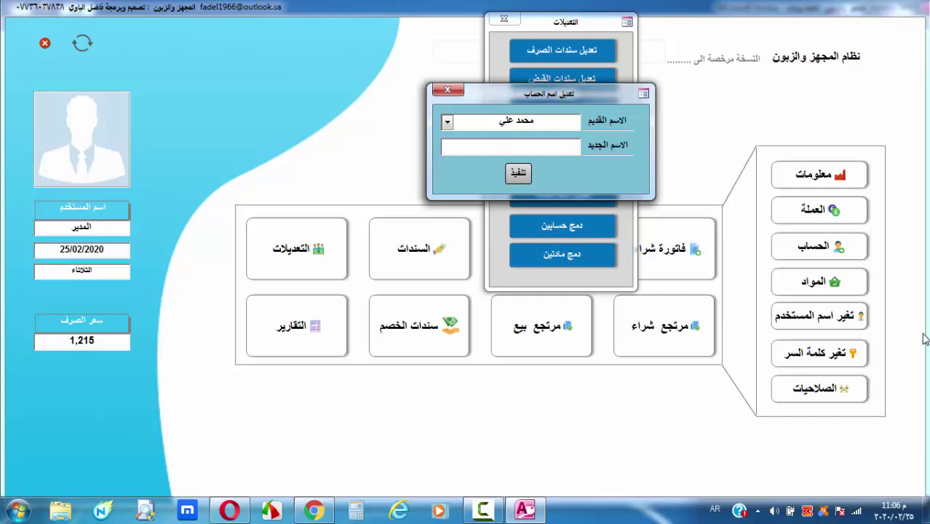
click(448, 90)
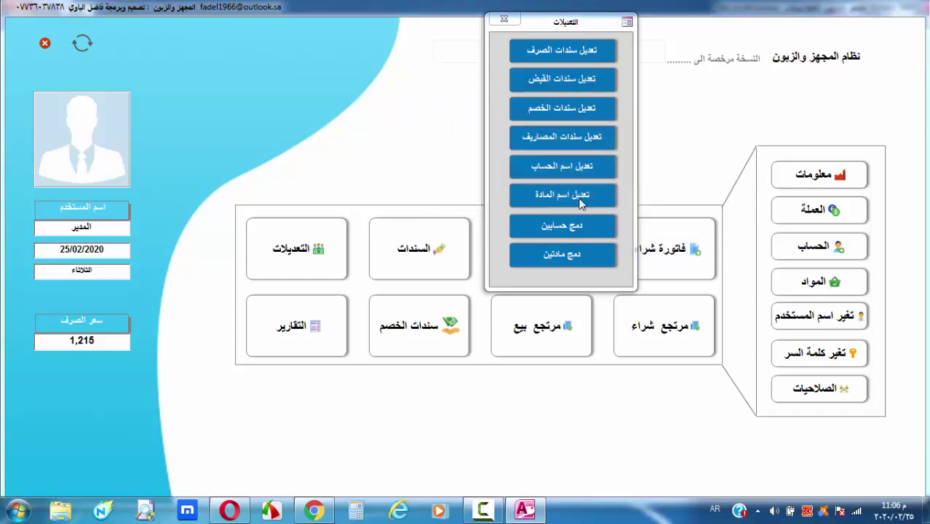
Open the item rename tool and browse its old-name list without choosing an item
click(562, 196)
click(372, 166)
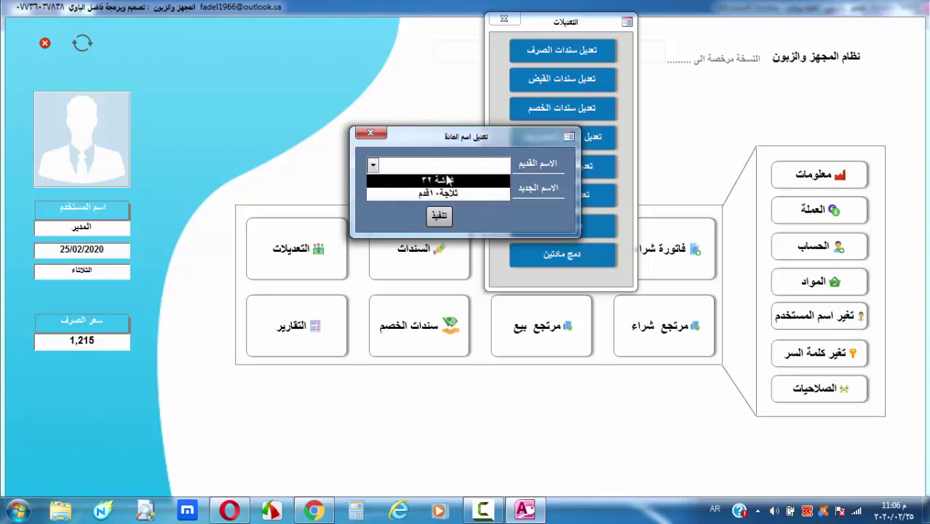
click(486, 222)
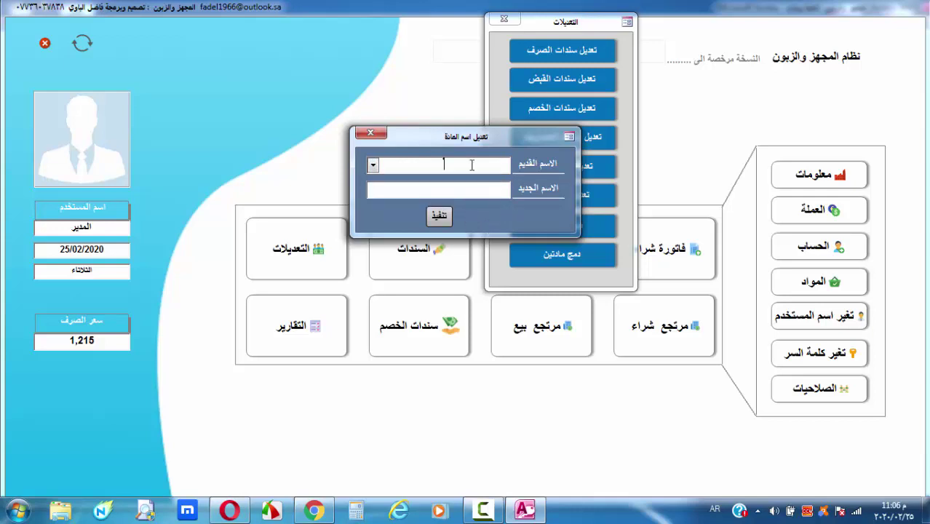